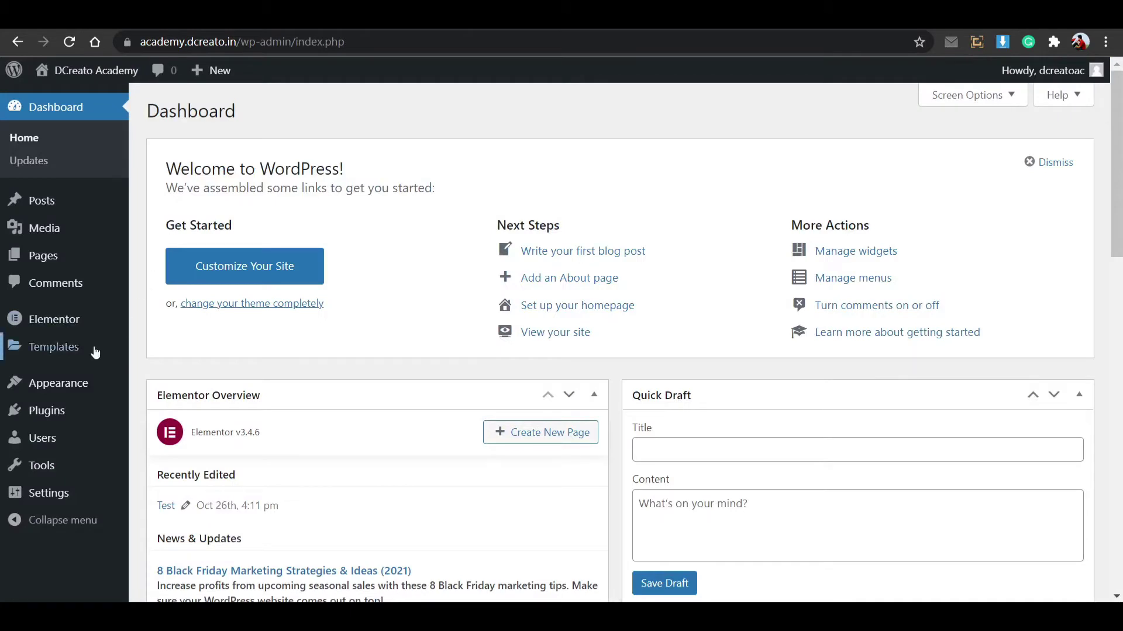
- Open the list of installed themes to check which theme is active
mouse_move(86, 388)
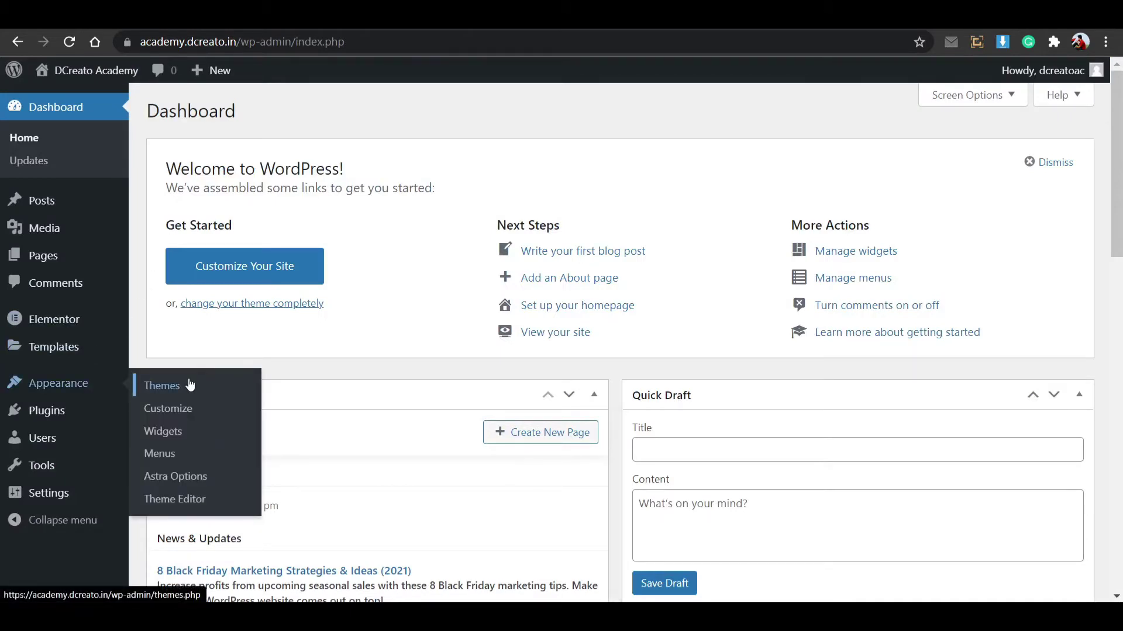
left_click(162, 385)
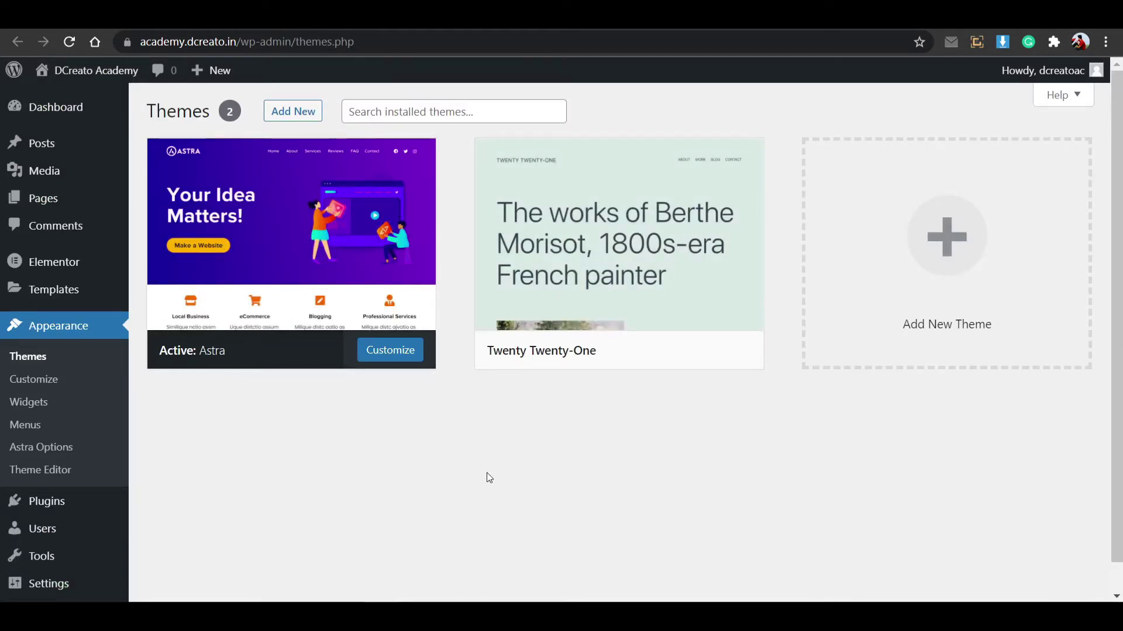
mouse_move(363, 312)
- Review the installed plugins and deactivate the WP Reset plugin
mouse_move(75, 508)
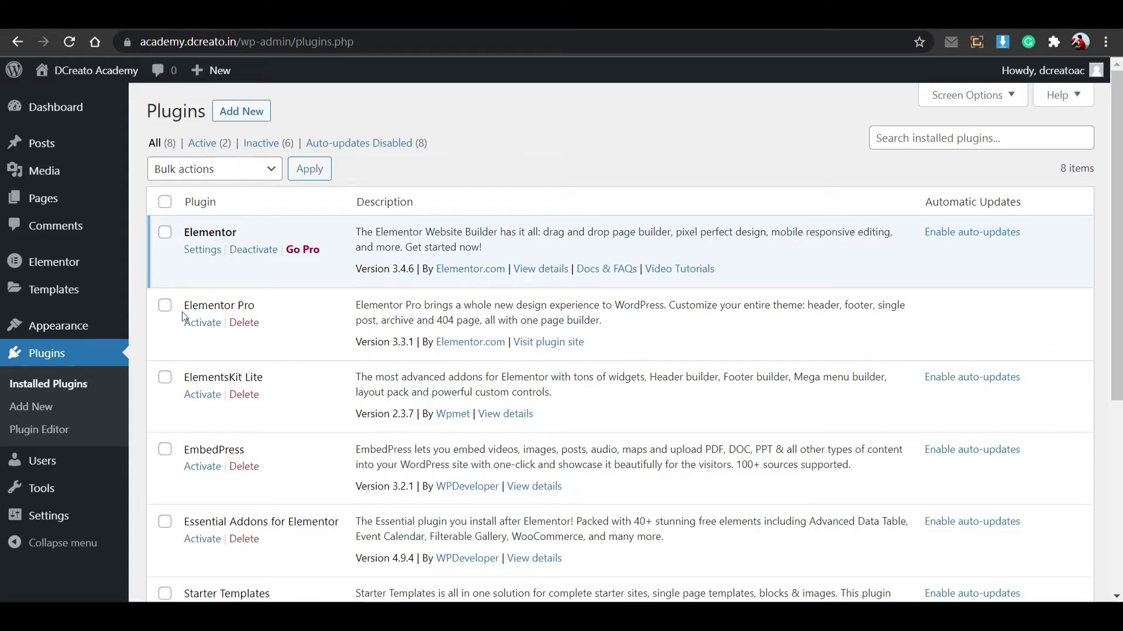
left_click(219, 305)
scroll(242, 300, "down", 6)
scroll(258, 495, "up", 6)
scroll(209, 339, "down", 5)
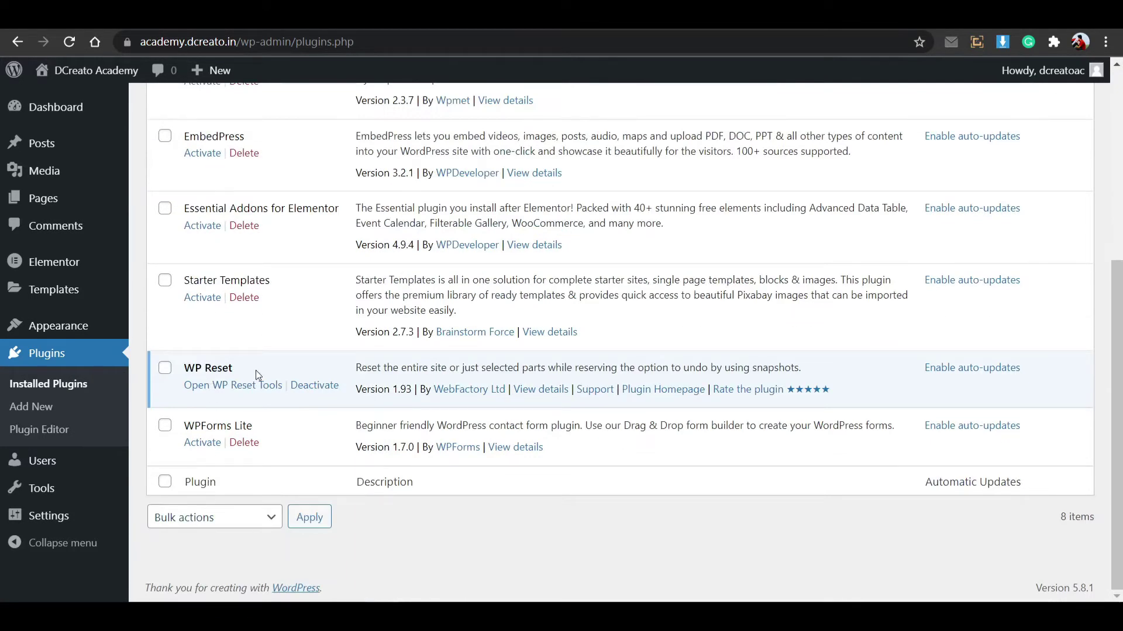
left_click_drag(255, 370, 181, 377)
left_click(182, 377)
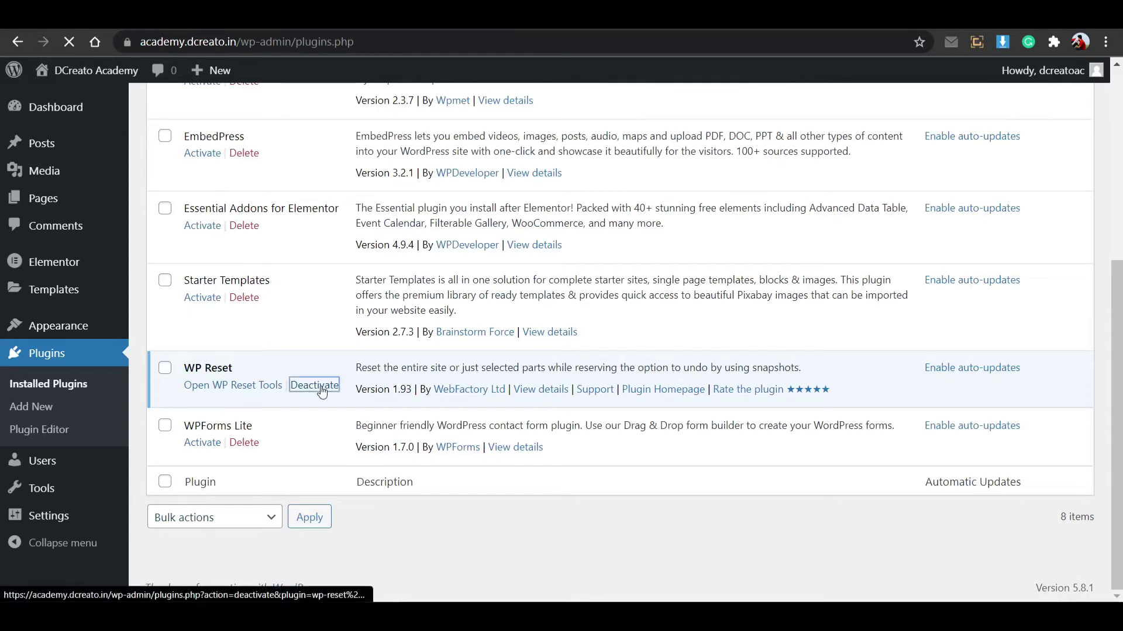
scroll(315, 398, "down", 5)
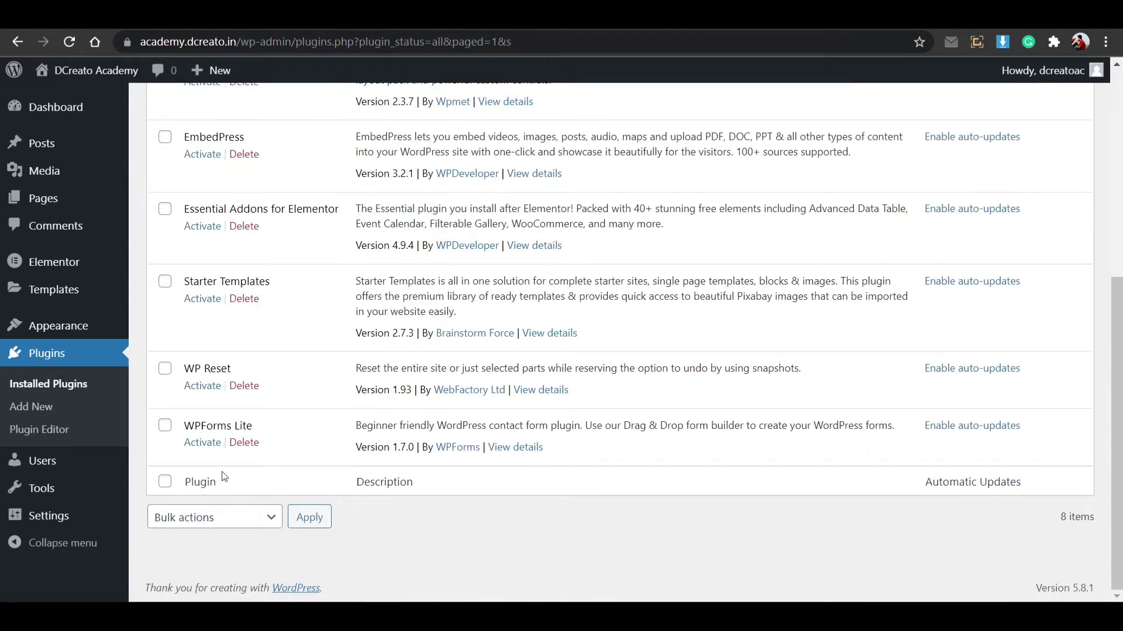
scroll(224, 462, "up", 6)
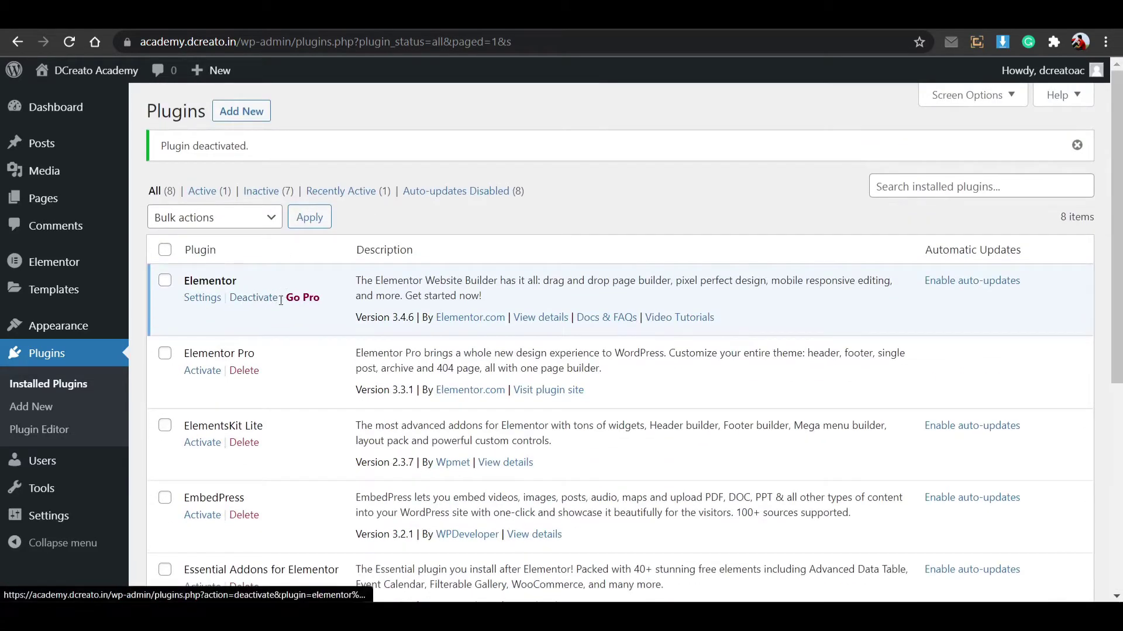
- Create a new page and title it "waves effect"
left_click(55, 106)
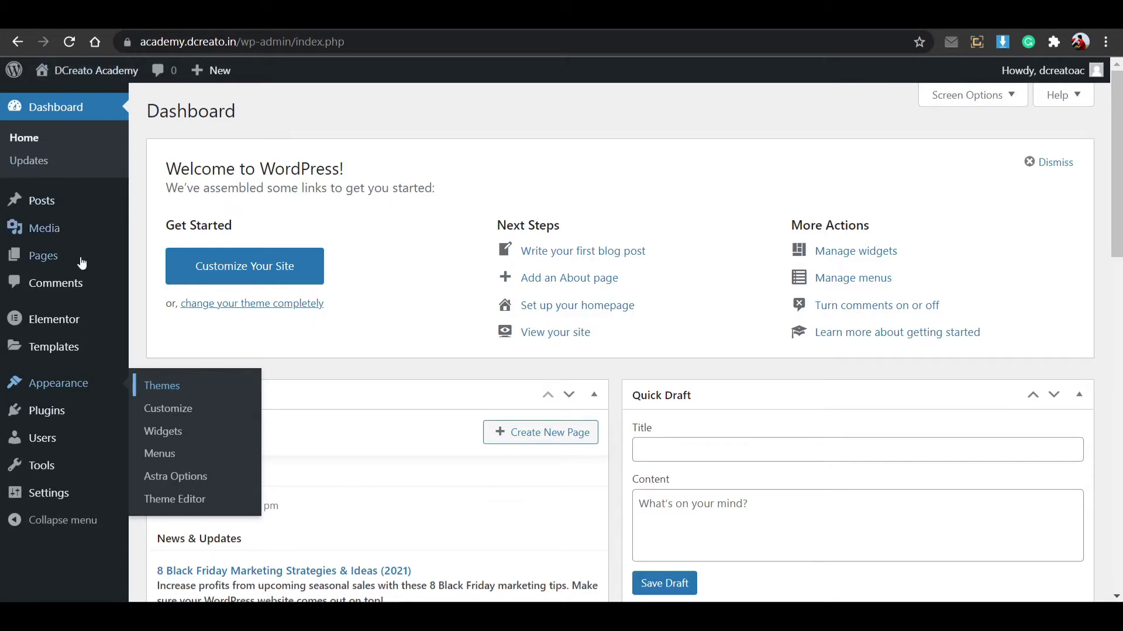
mouse_move(82, 266)
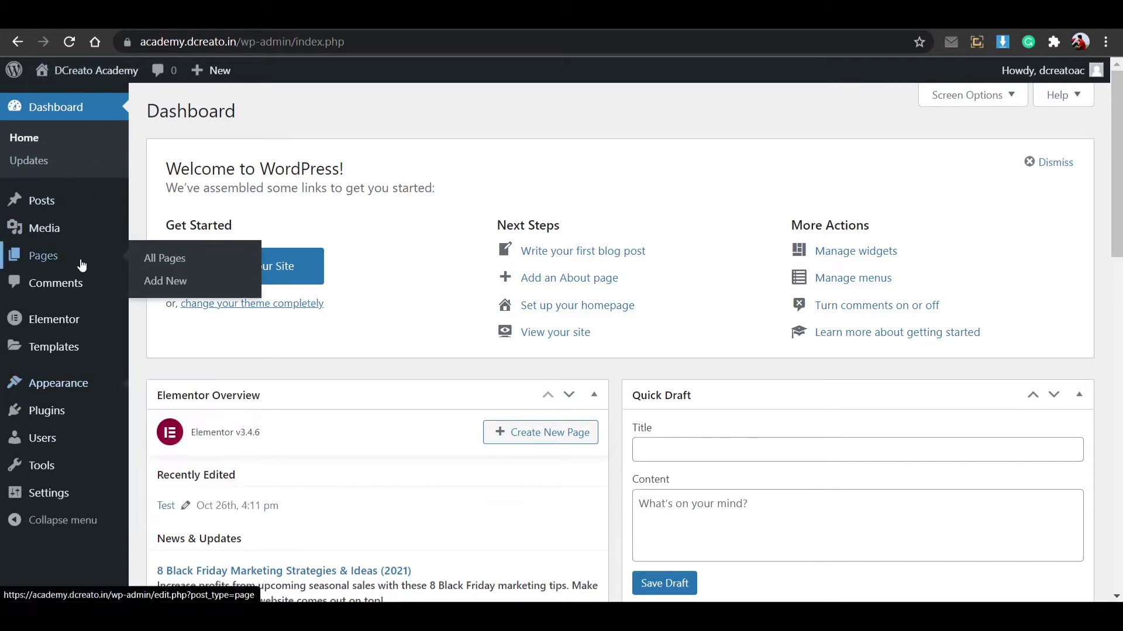
left_click(197, 277)
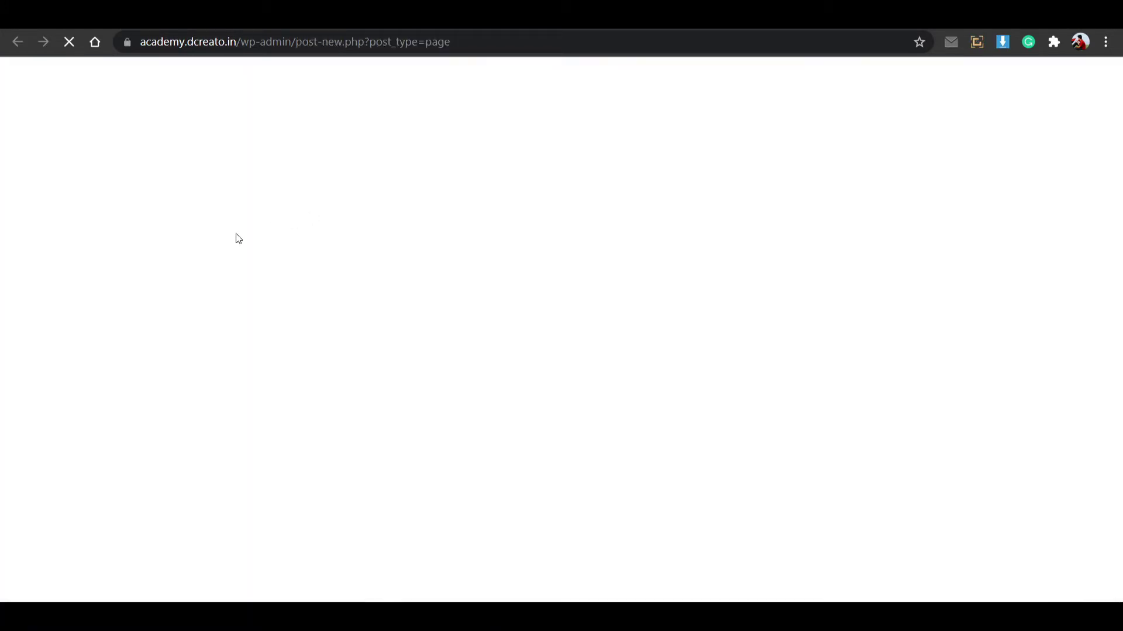
type("waves effect")
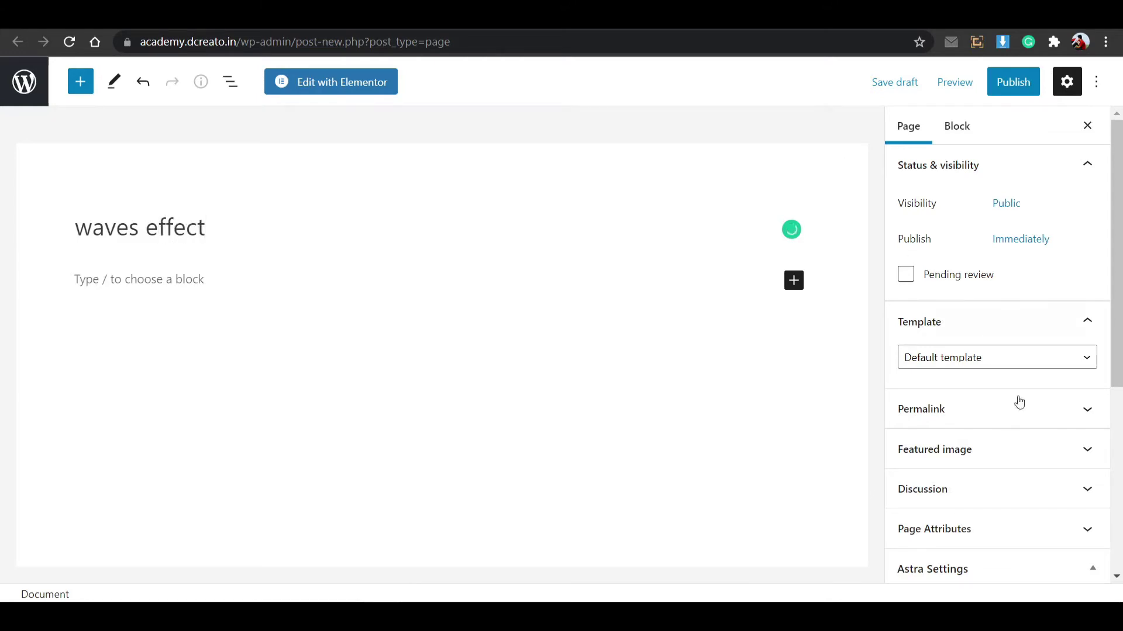
- In the page's Astra settings, disable the title and set the content layout to Full Width / Stretched
scroll(1019, 402, "down", 5)
left_click(932, 447)
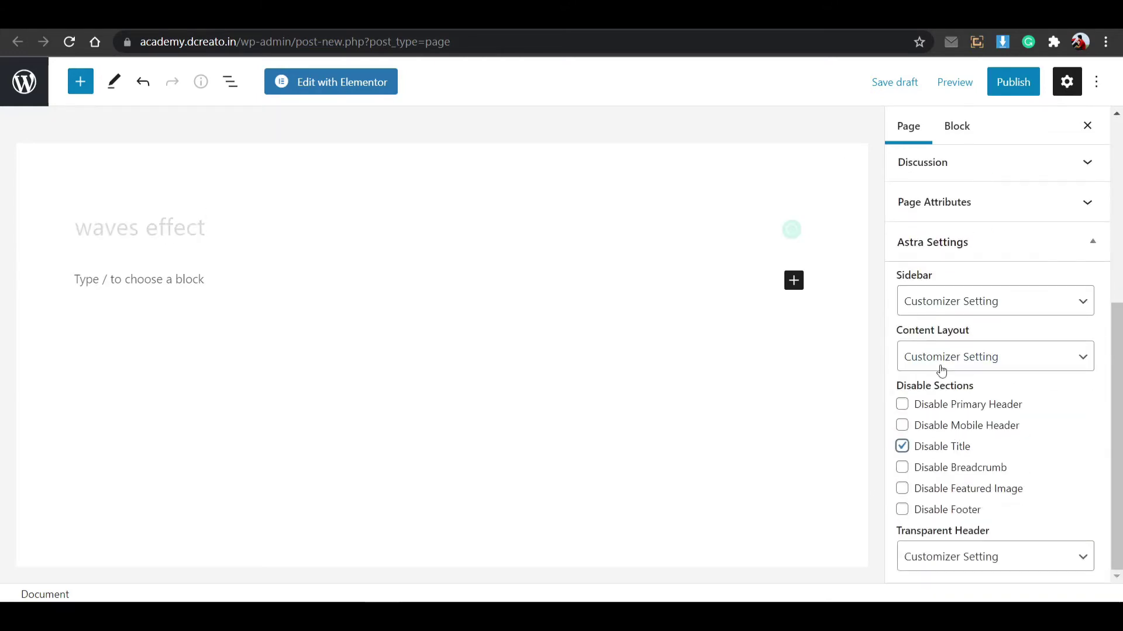
left_click(941, 367)
left_click(959, 447)
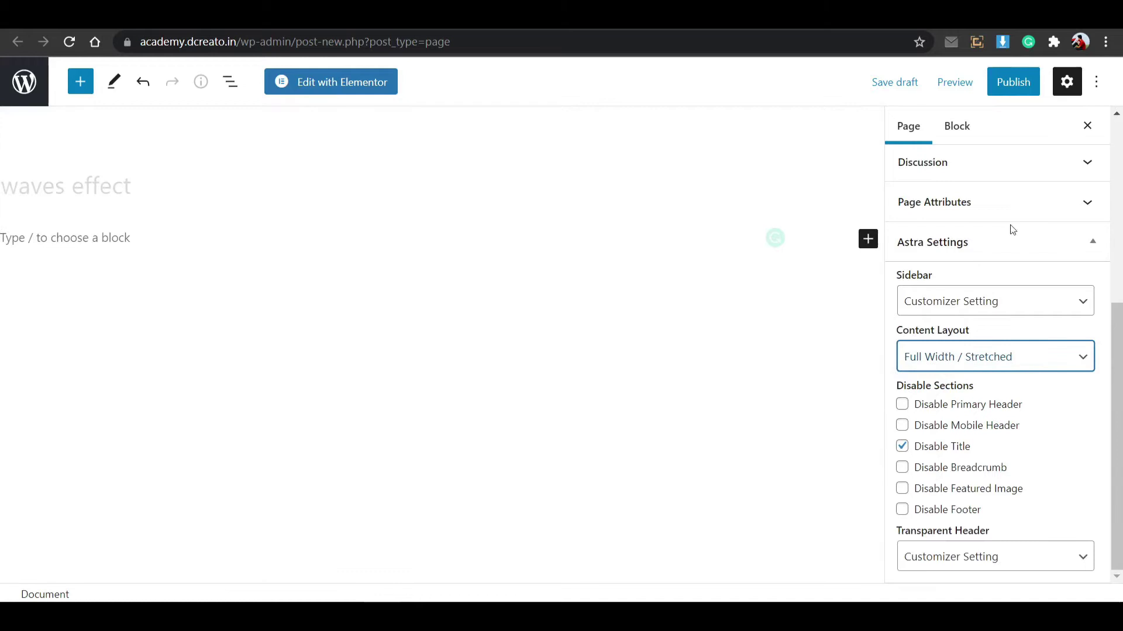
- Publish the waves effect page and open it for editing in Elementor
left_click(1012, 89)
left_click(950, 89)
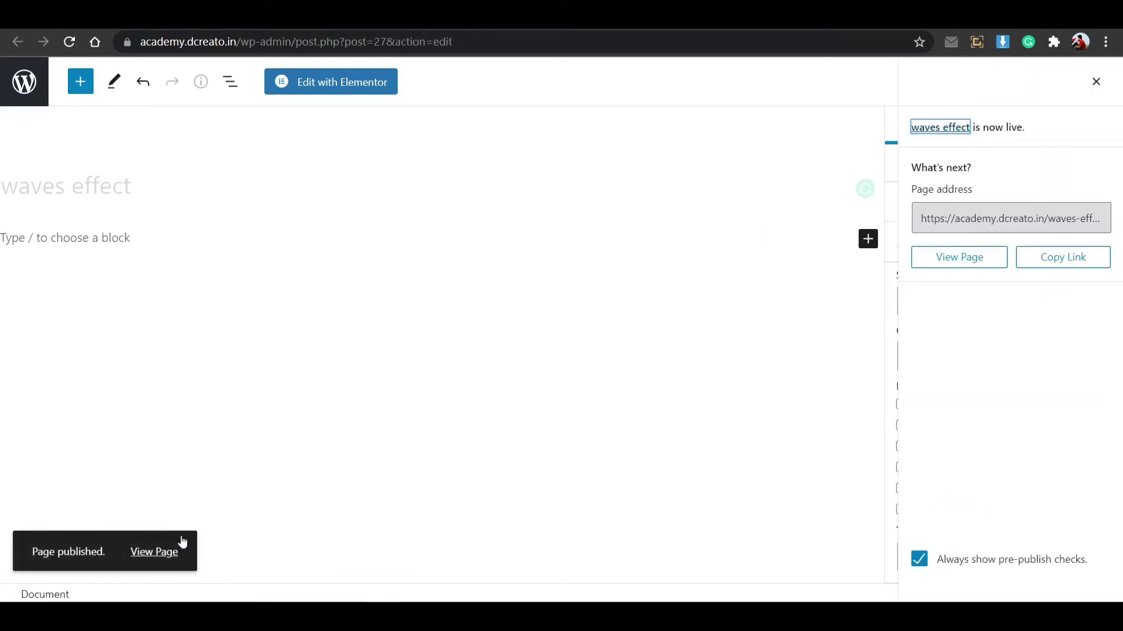
left_click(347, 83)
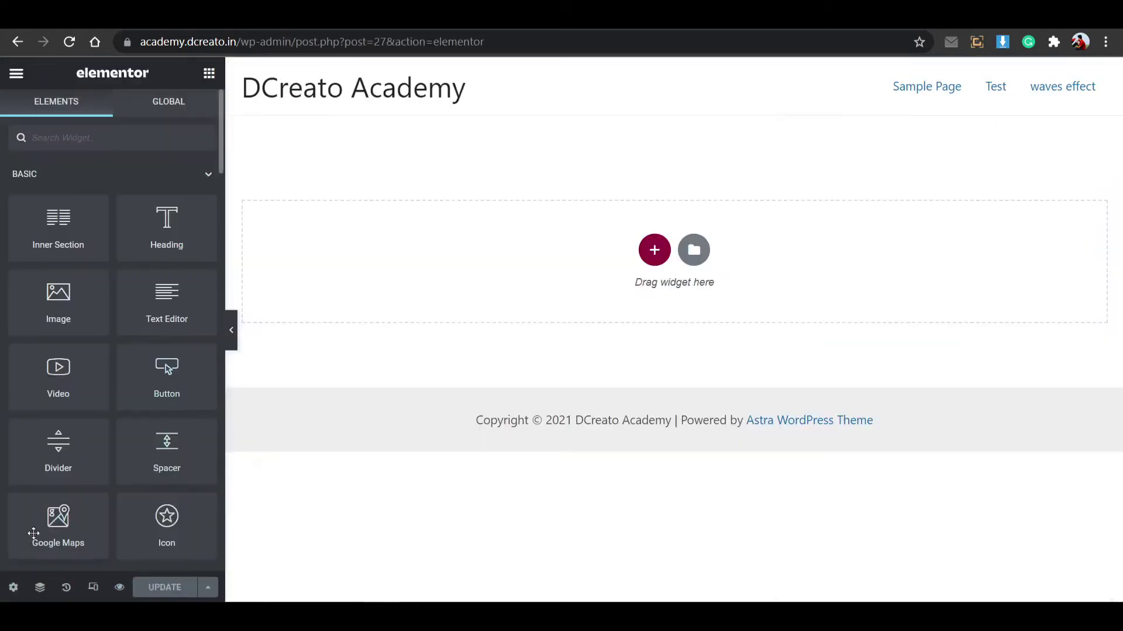
- Set the page layout to Elementor Canvas and update the page
left_click(13, 587)
left_click(140, 462)
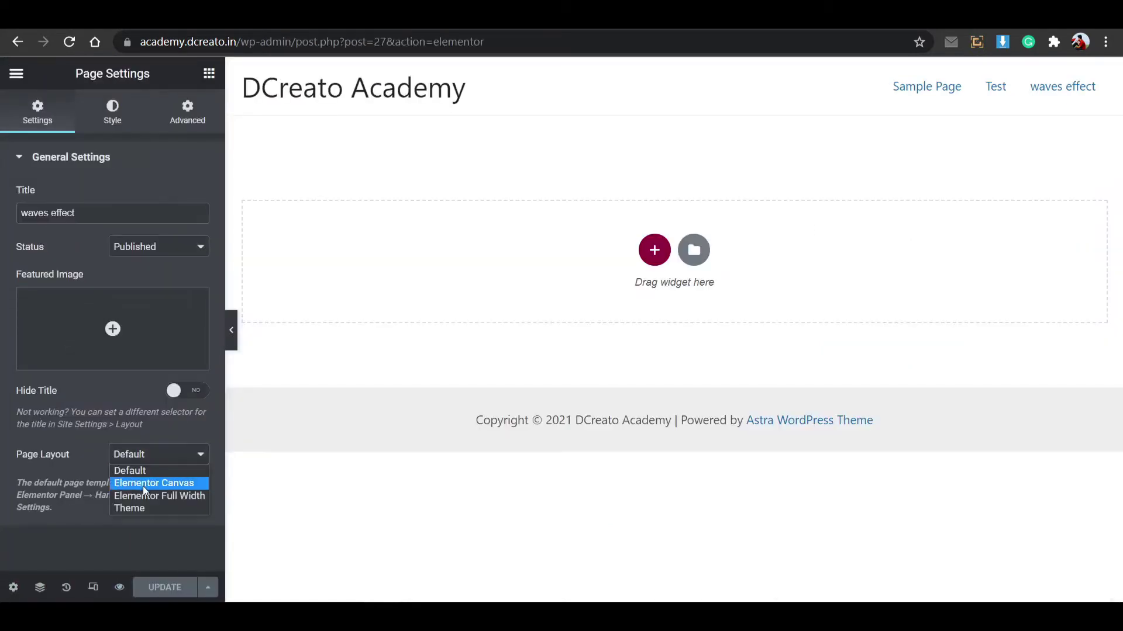
left_click(143, 486)
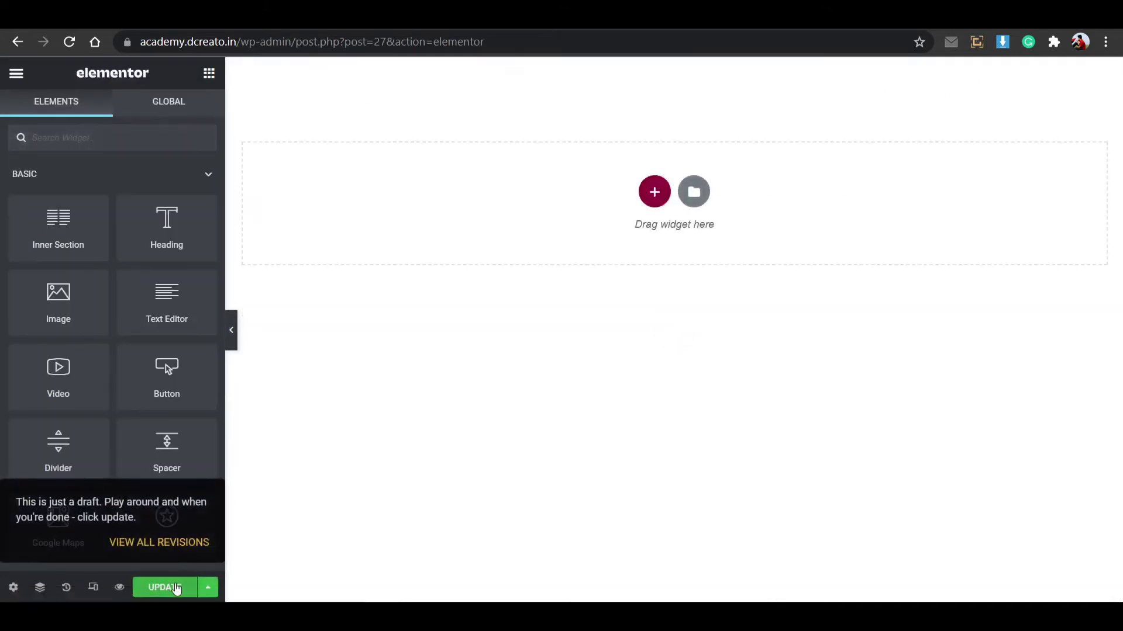
left_click(176, 588)
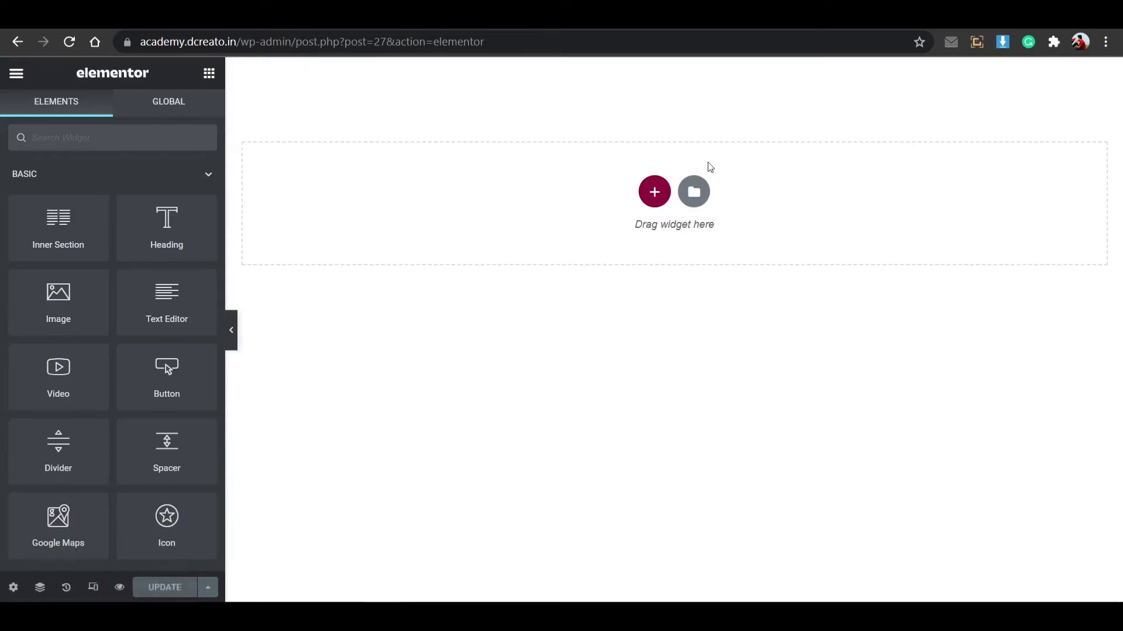
- Add a section with two equal columns and give it a minimum height of 600 px
left_click(664, 193)
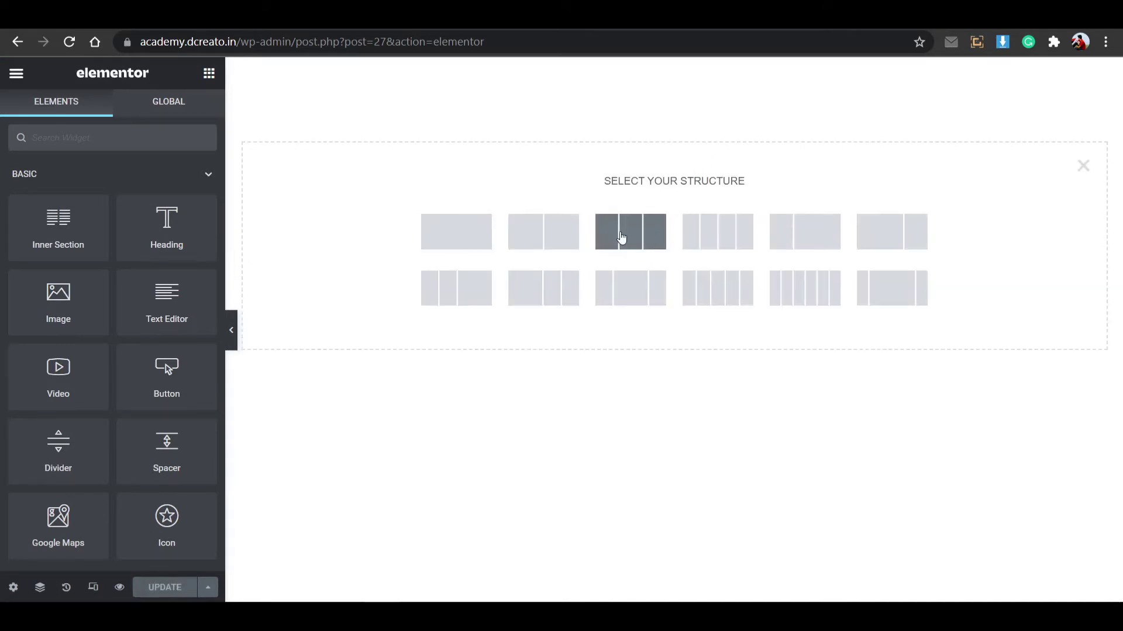
left_click(564, 245)
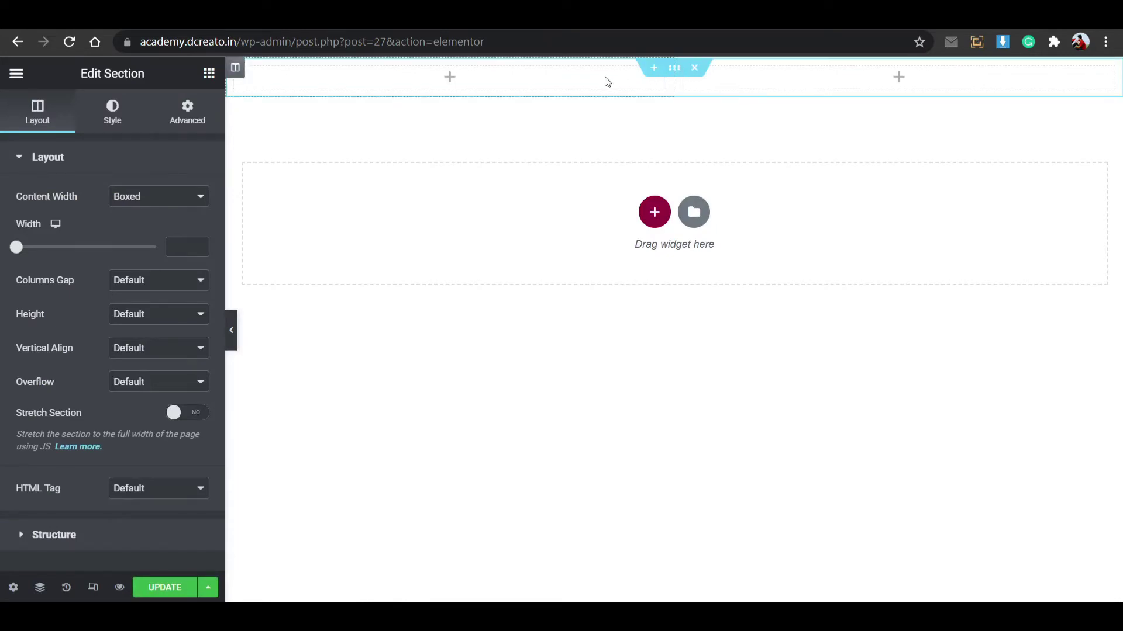
left_click(186, 315)
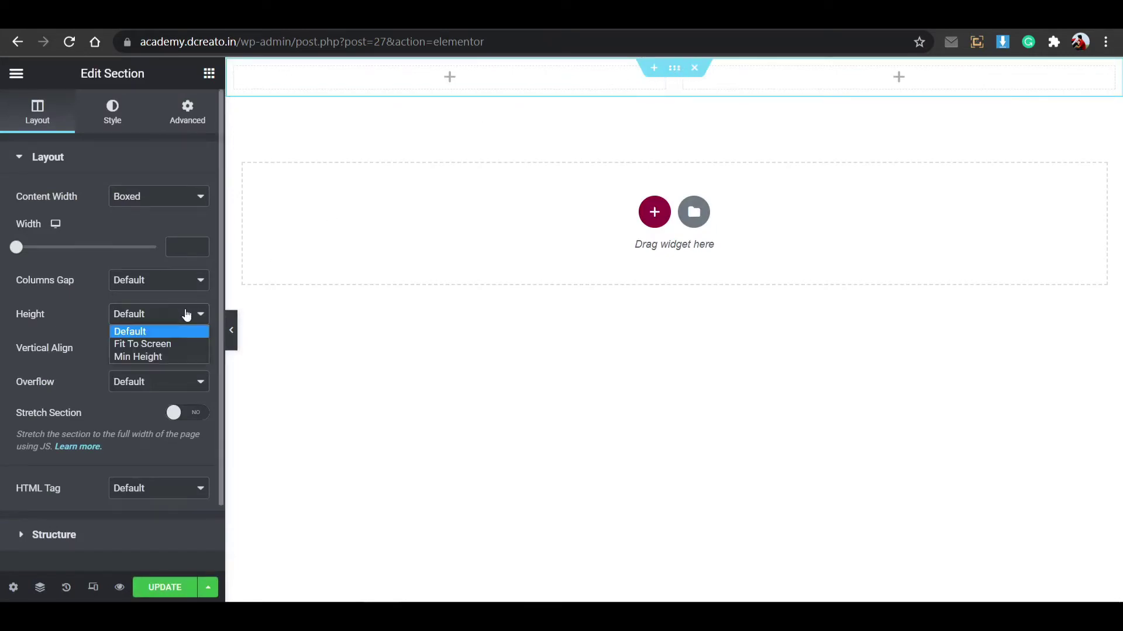
left_click(174, 357)
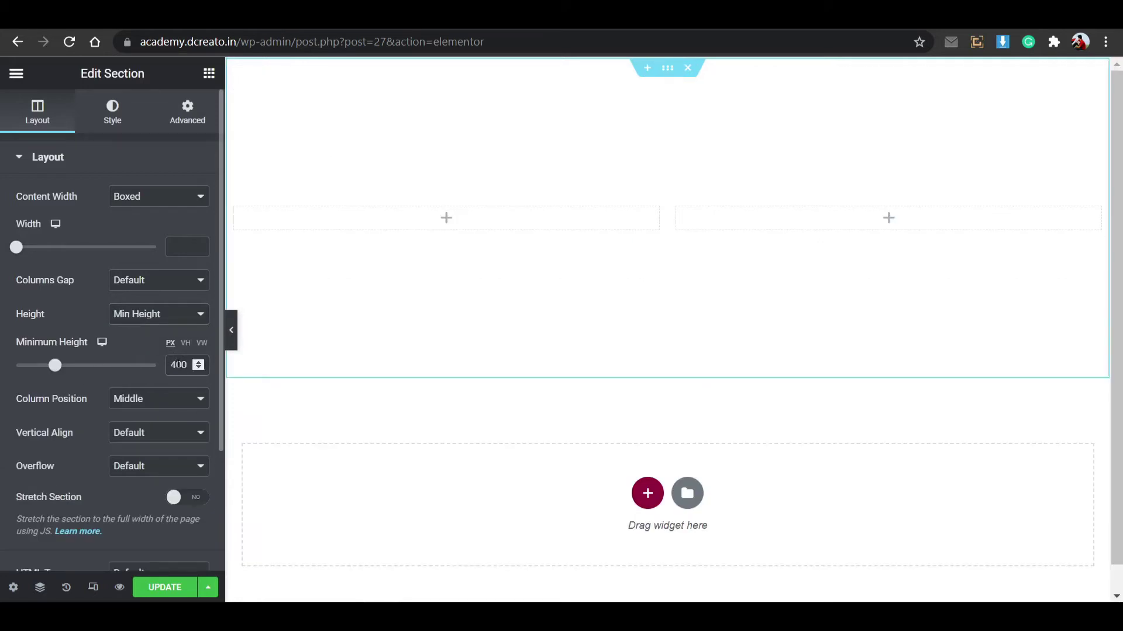
double_click(177, 364)
type("600")
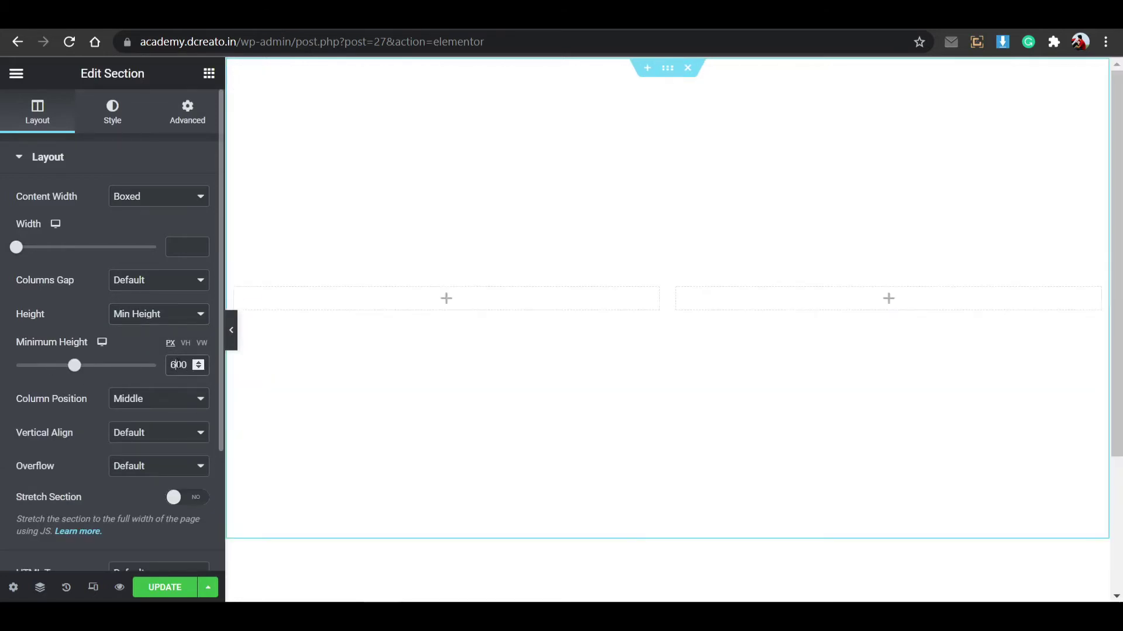
- Set the section's top and bottom padding to 50 px each, unlinked from the side values
left_click(116, 122)
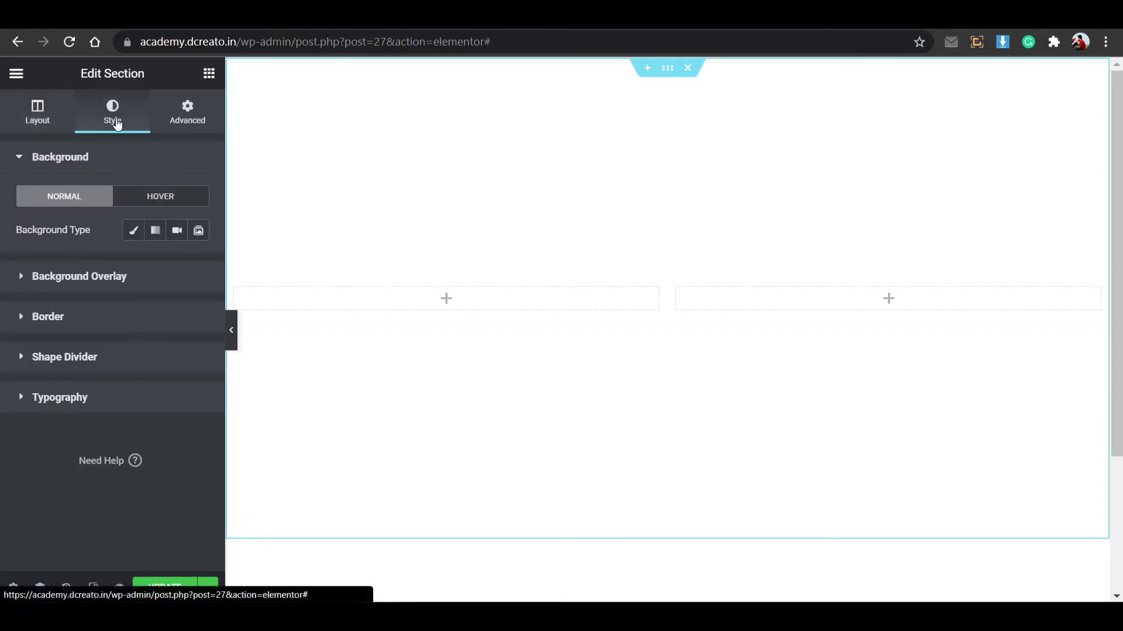
left_click(187, 112)
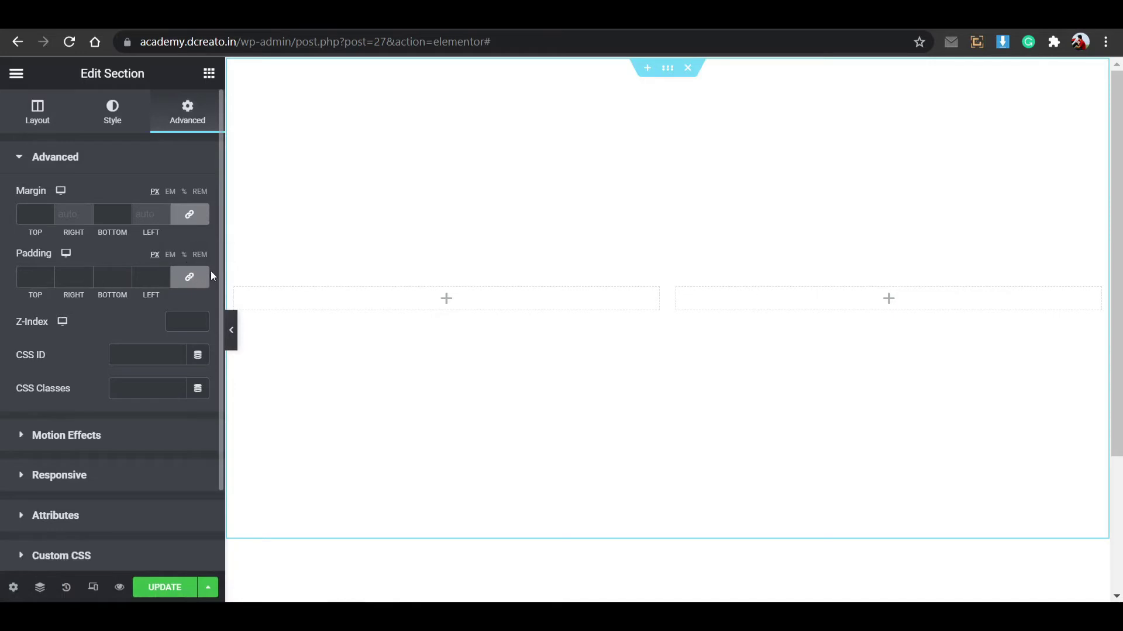
left_click(23, 285)
type("5")
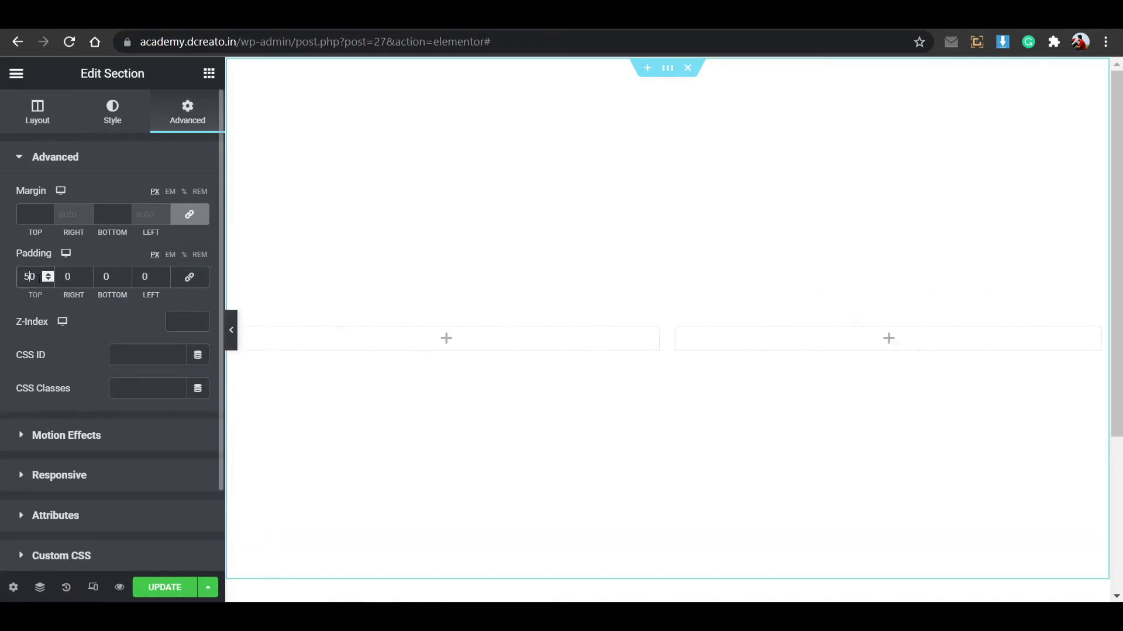
left_click(102, 276)
type("5")
- Change the section's minimum height to 500 px
left_click(39, 110)
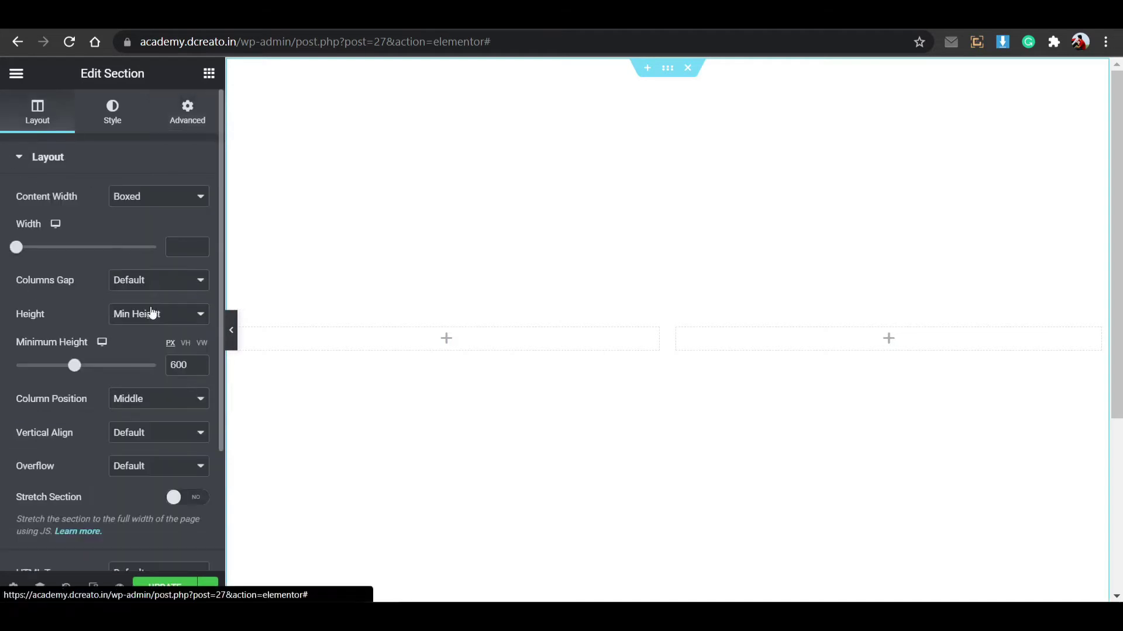
left_click(176, 365)
key("BackSpace")
type("5")
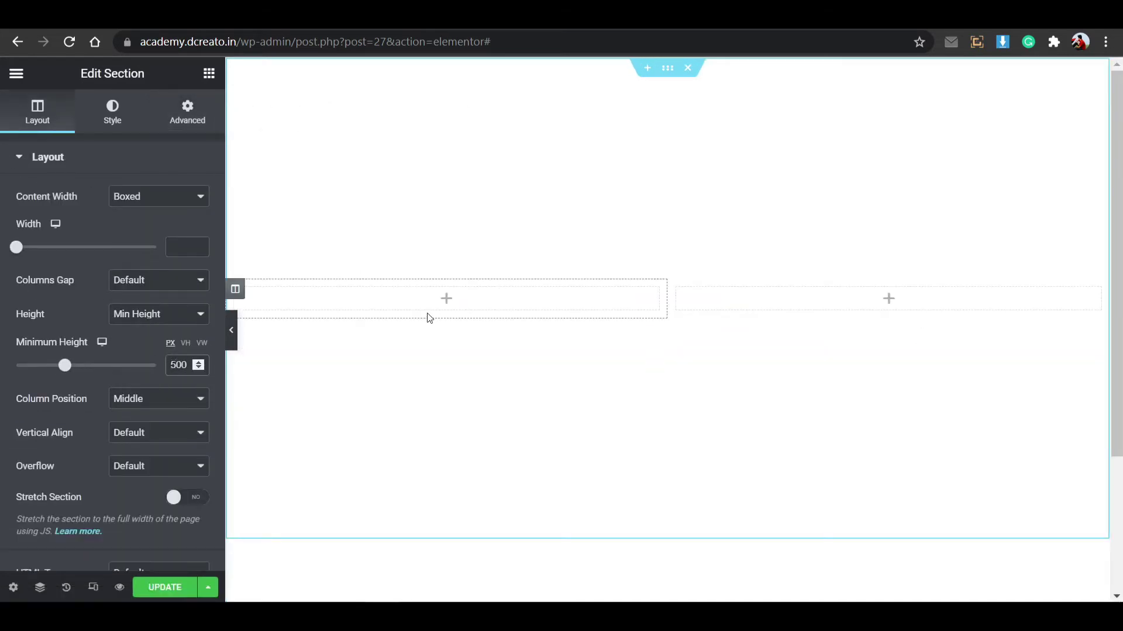
- Give the section a Classic background in the blue color #0063FF
left_click(122, 121)
left_click(134, 230)
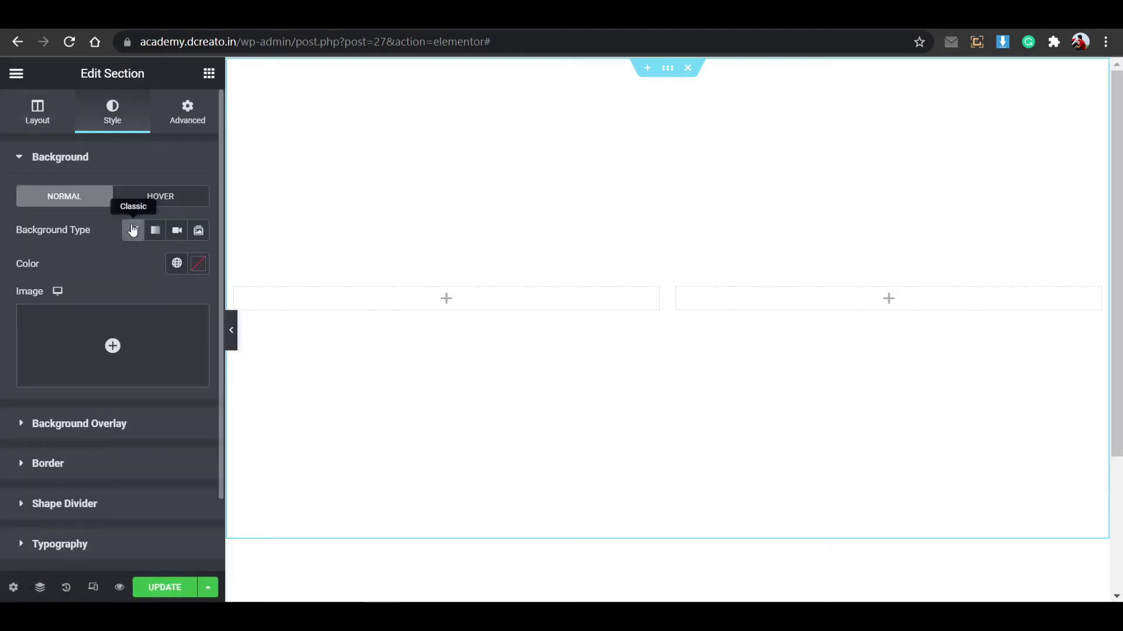
left_click(198, 264)
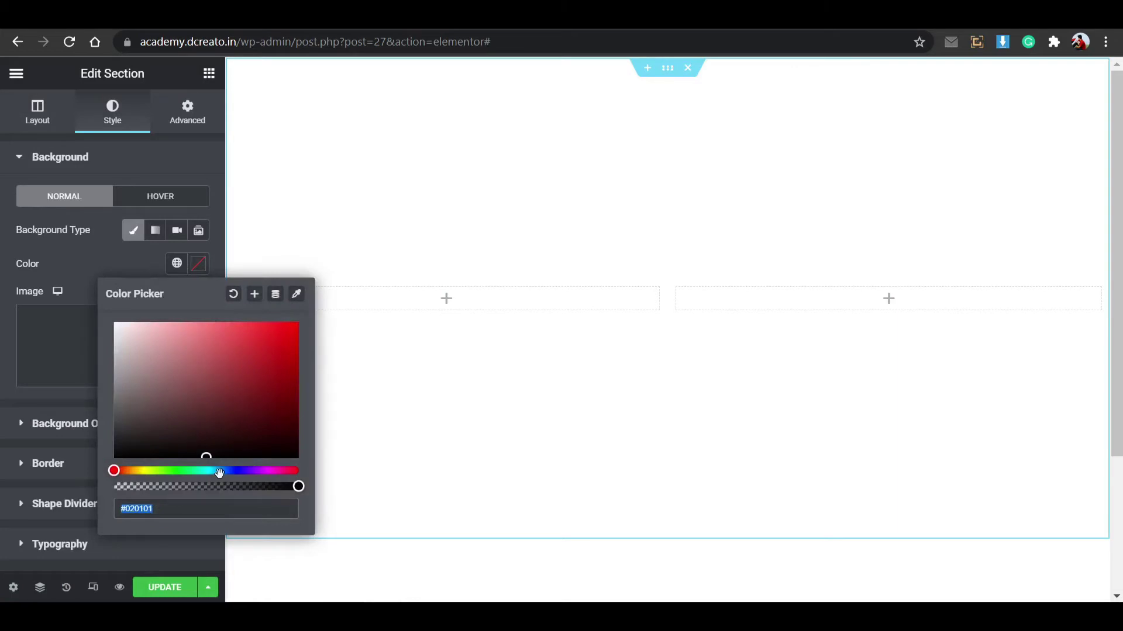
left_click(220, 472)
left_click_drag(260, 368, 303, 311)
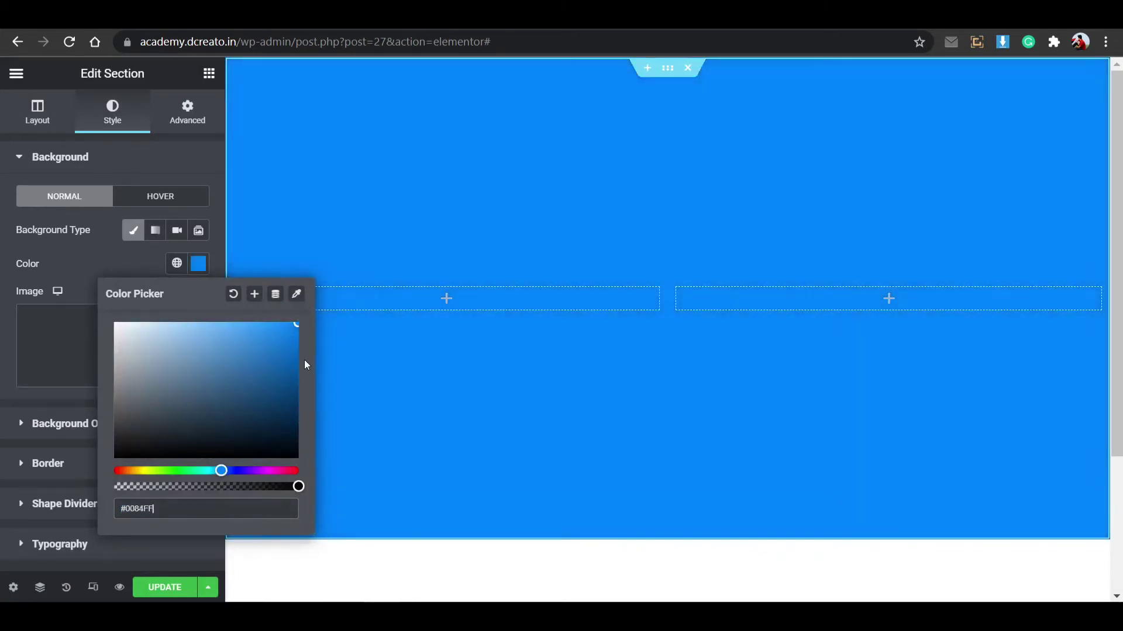
left_click(225, 471)
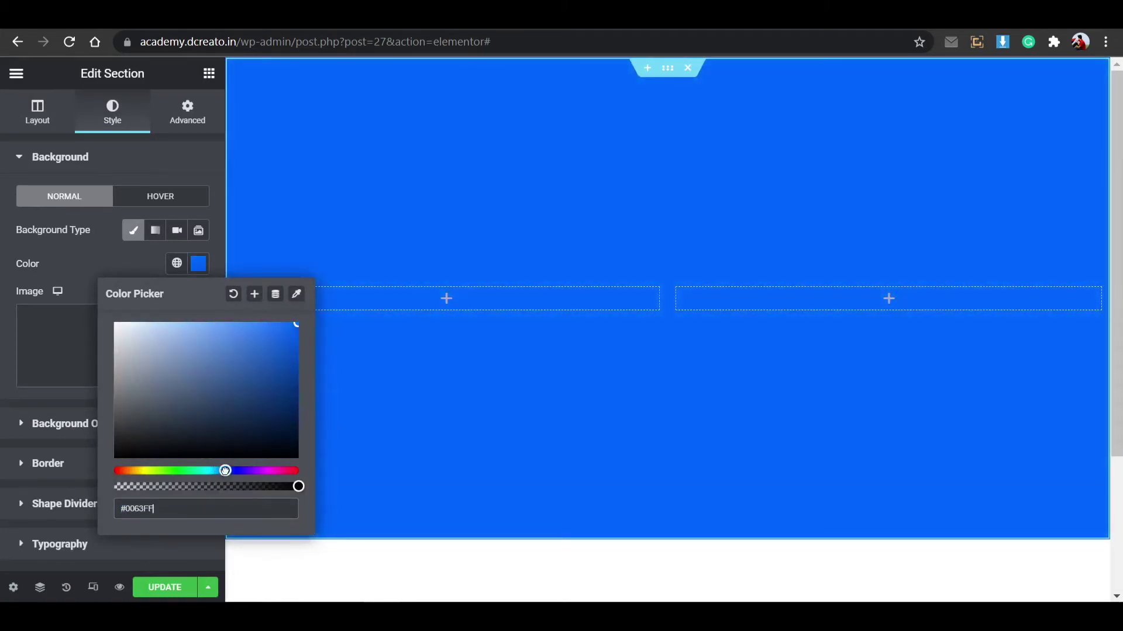
left_click(199, 263)
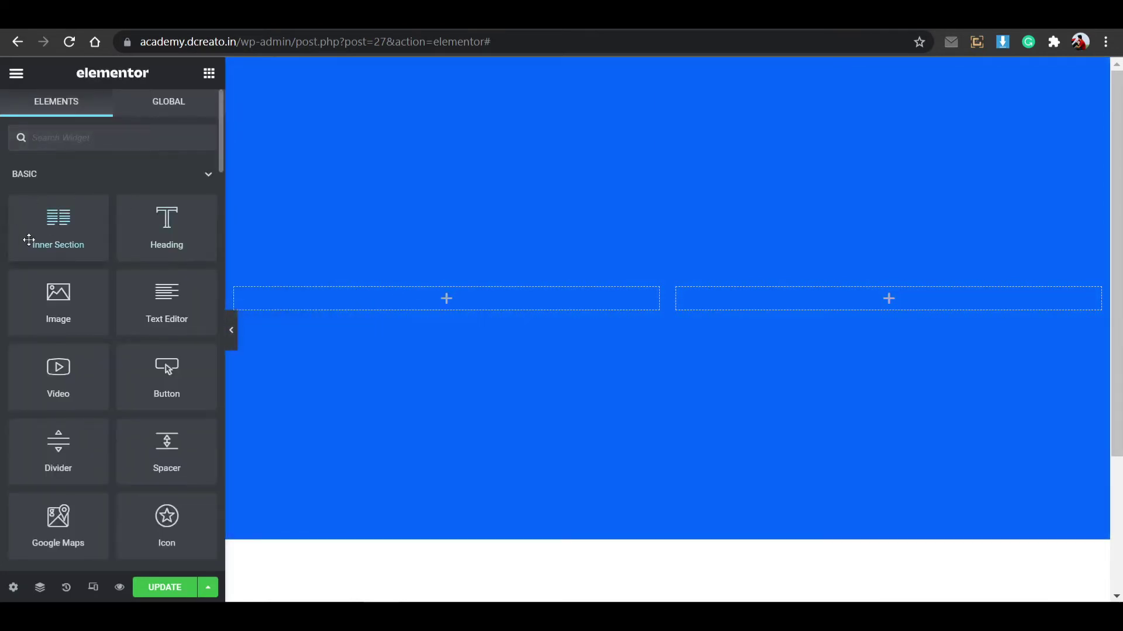
- Add a Text Editor widget to the section's first column and shorten its placeholder text to "Lorem ipsum"
left_click_drag(159, 293, 402, 296)
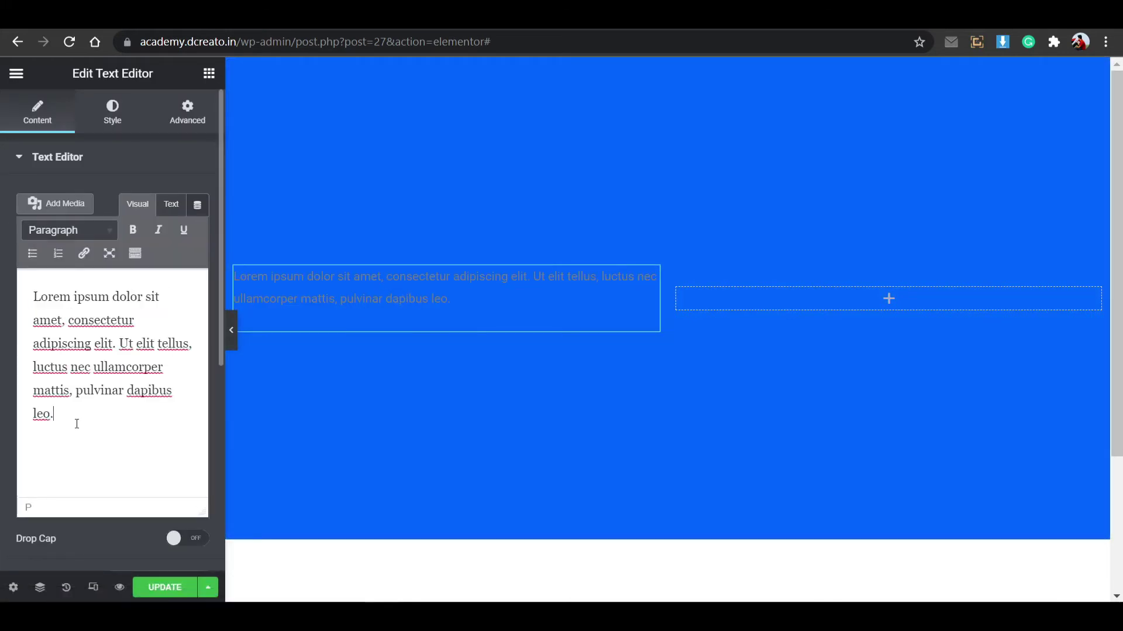
left_click_drag(75, 421, 110, 297)
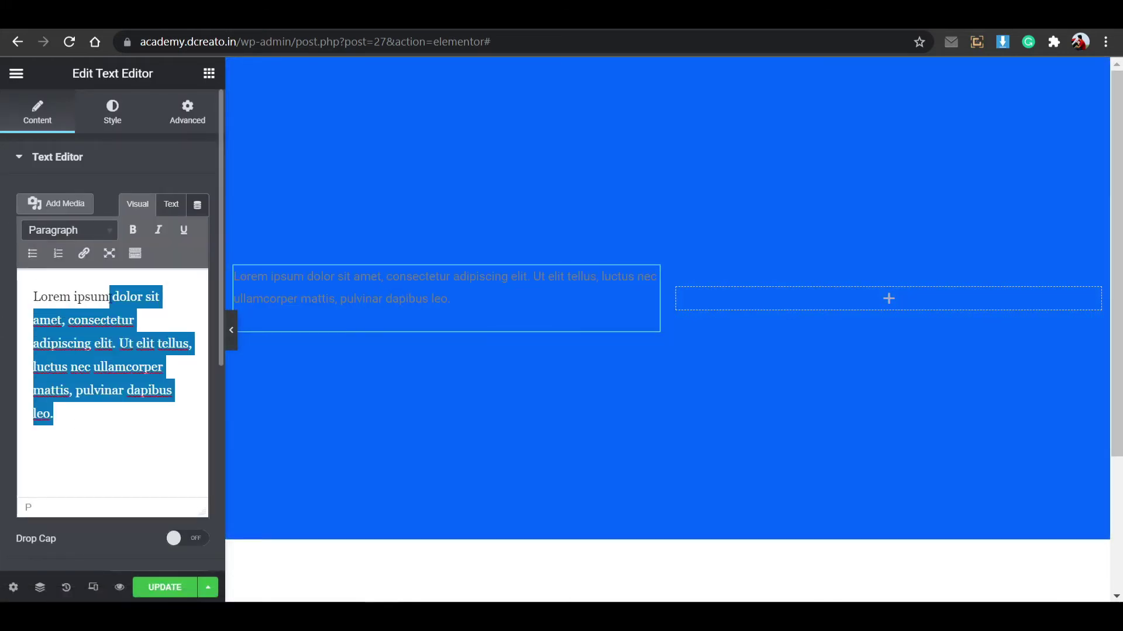
key("BackSpace")
- Set the "Lorem ipsum" text color to the global Theme Color 6 (#FFFFFF)
left_click(112, 111)
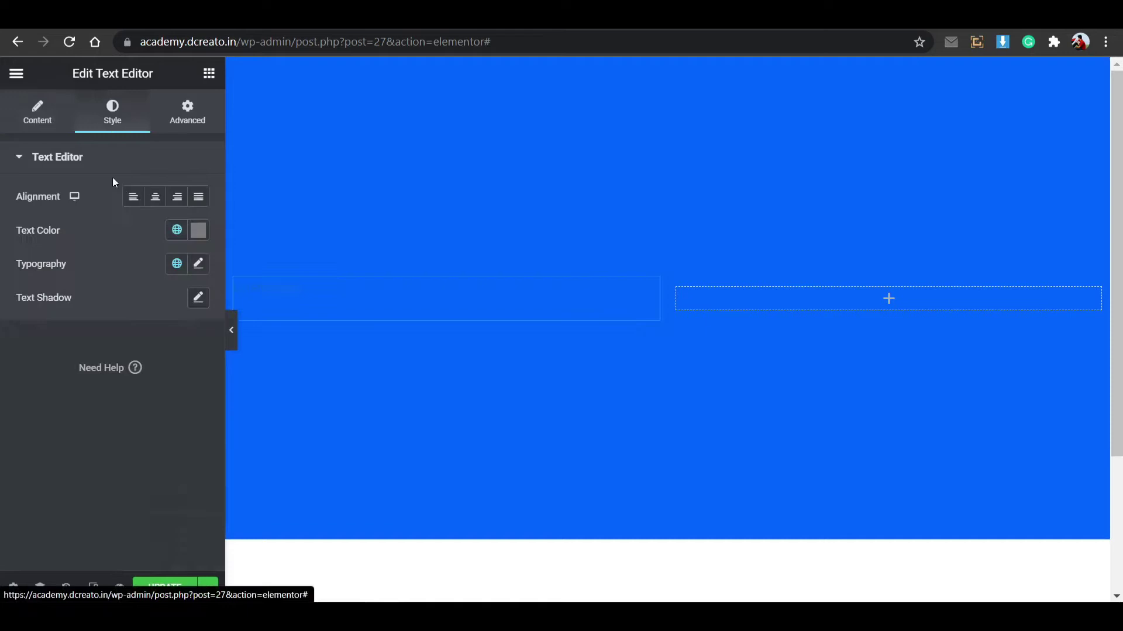
left_click(184, 233)
scroll(117, 409, "down", 3)
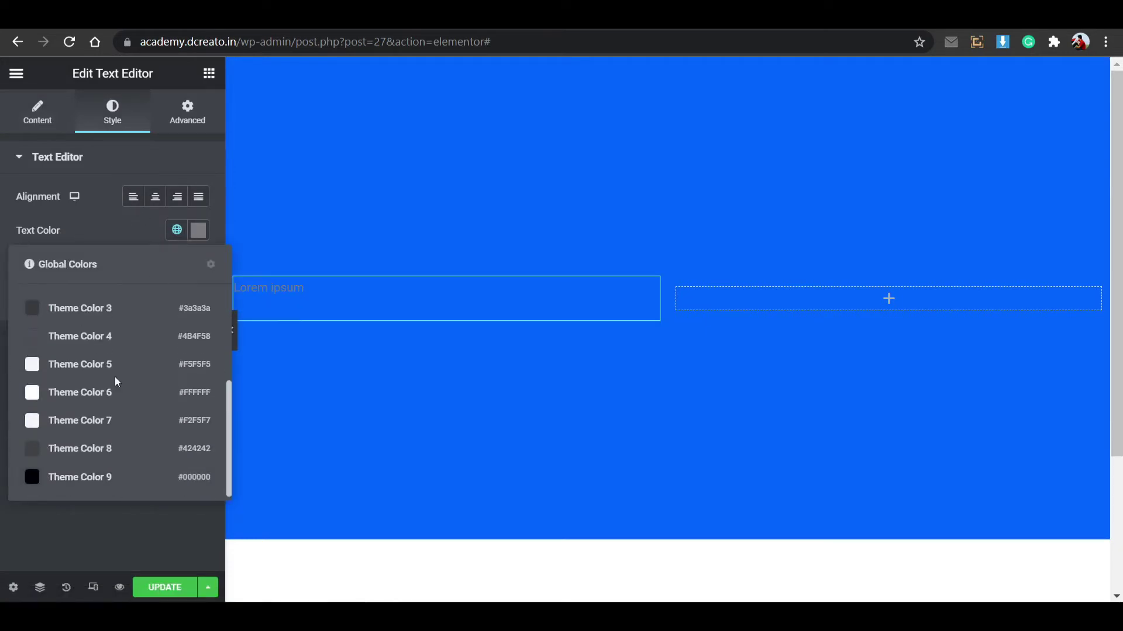
left_click(115, 393)
- Set the "Lorem ipsum" typography to the Poppins font family with a weight of 500
left_click(198, 263)
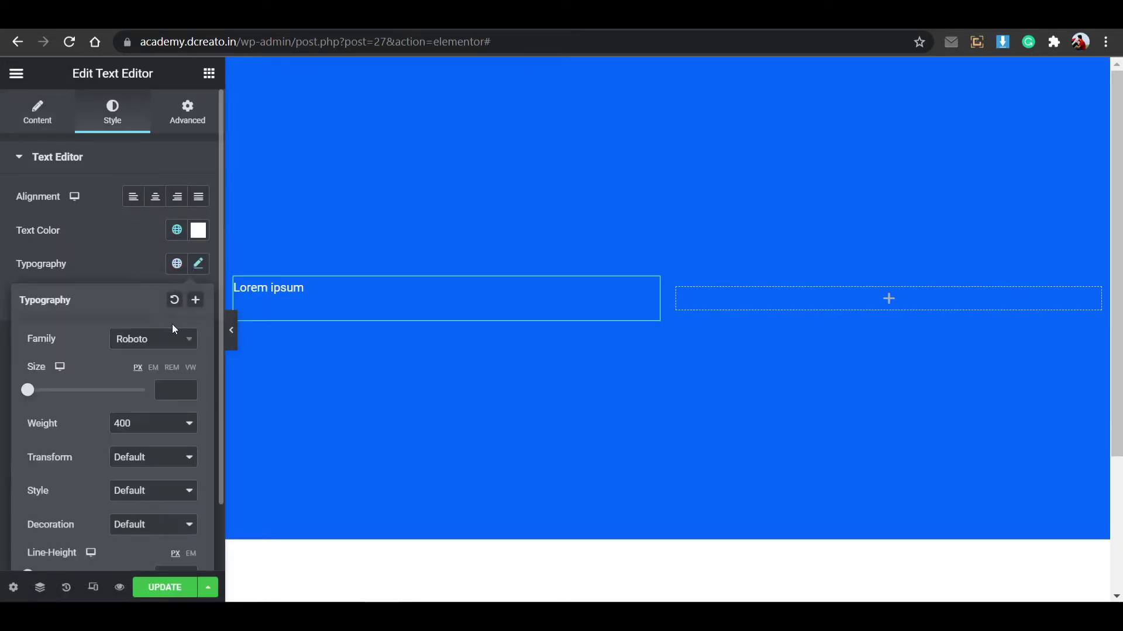
left_click(162, 345)
type("p")
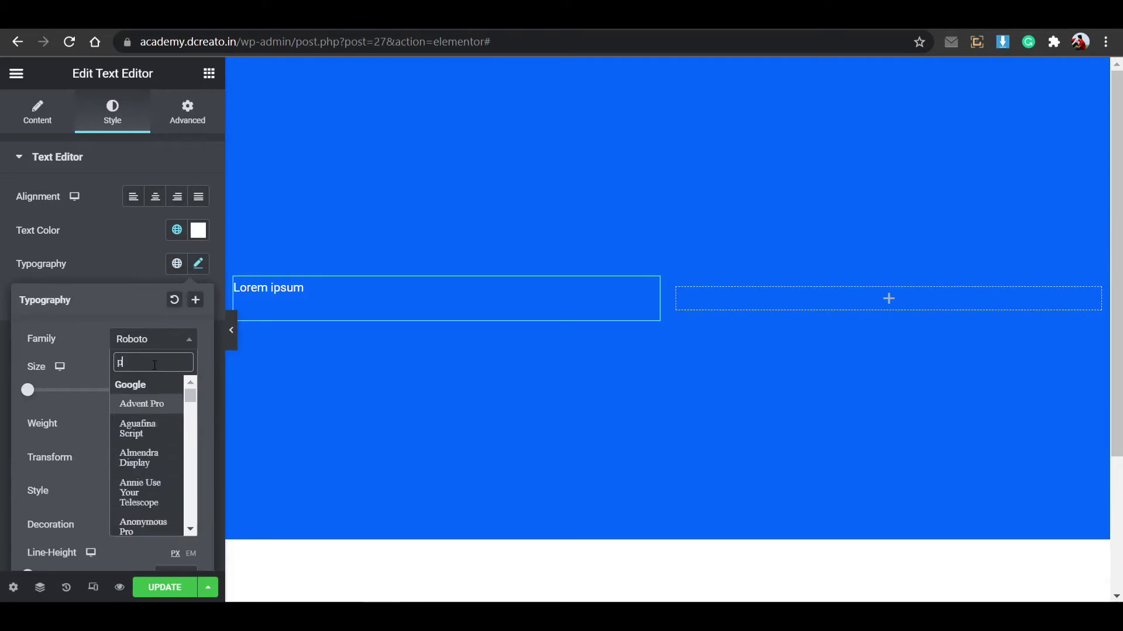
type("op")
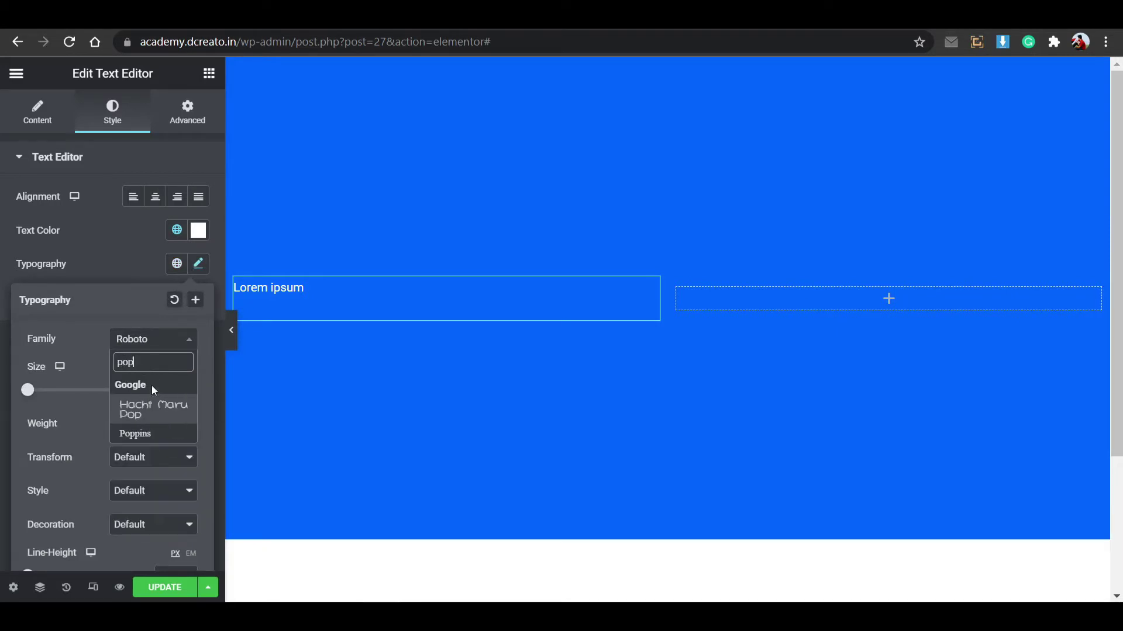
left_click(148, 434)
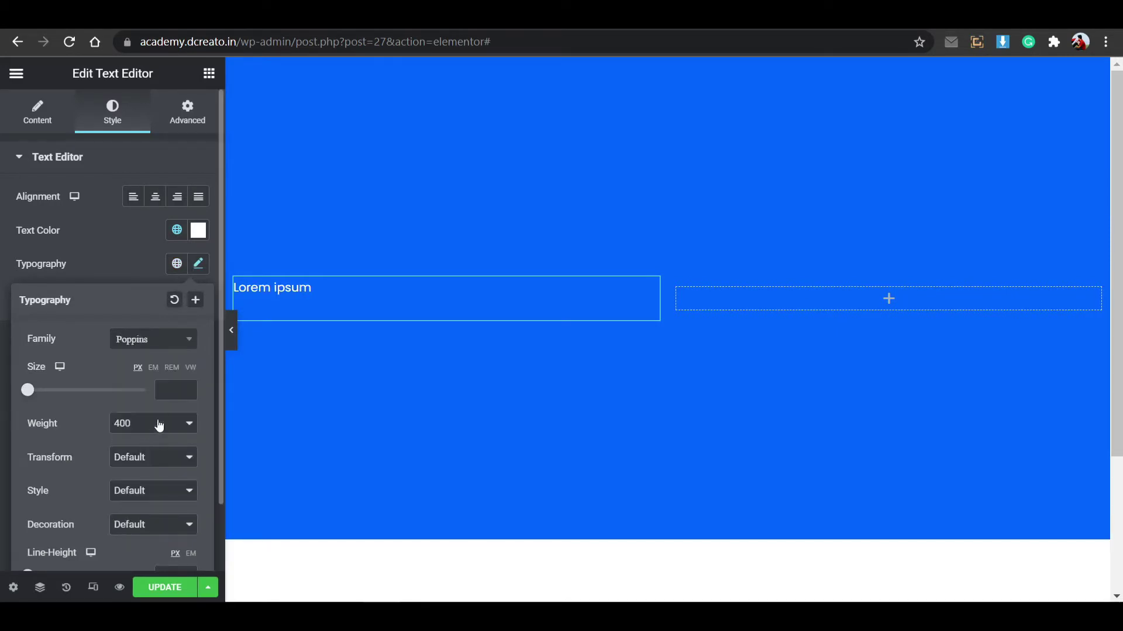
left_click(155, 424)
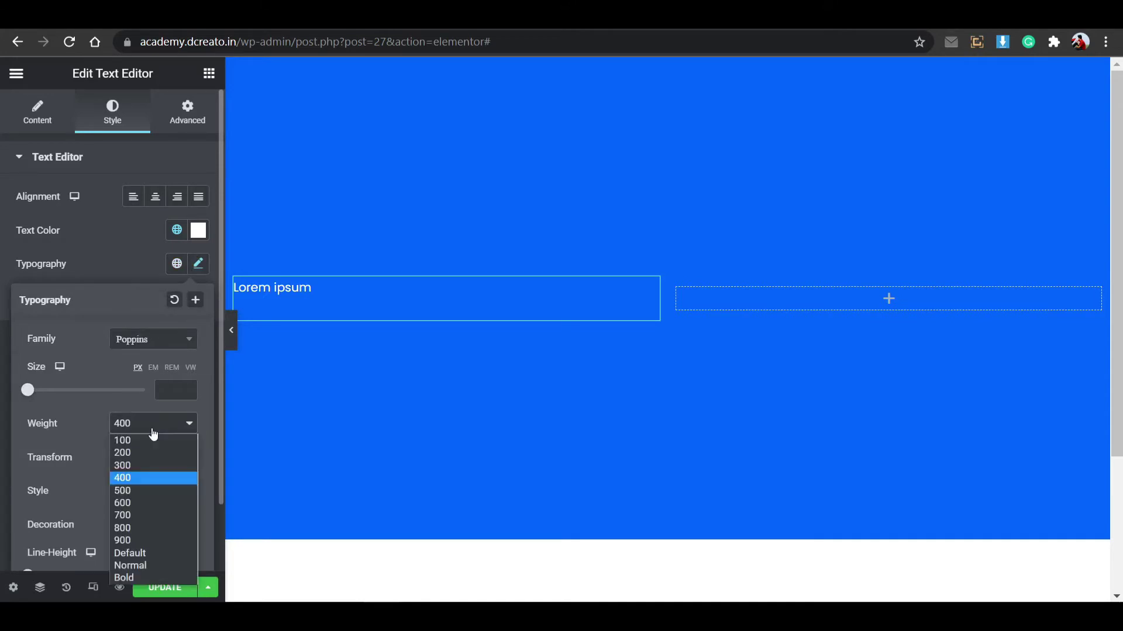
left_click(123, 500)
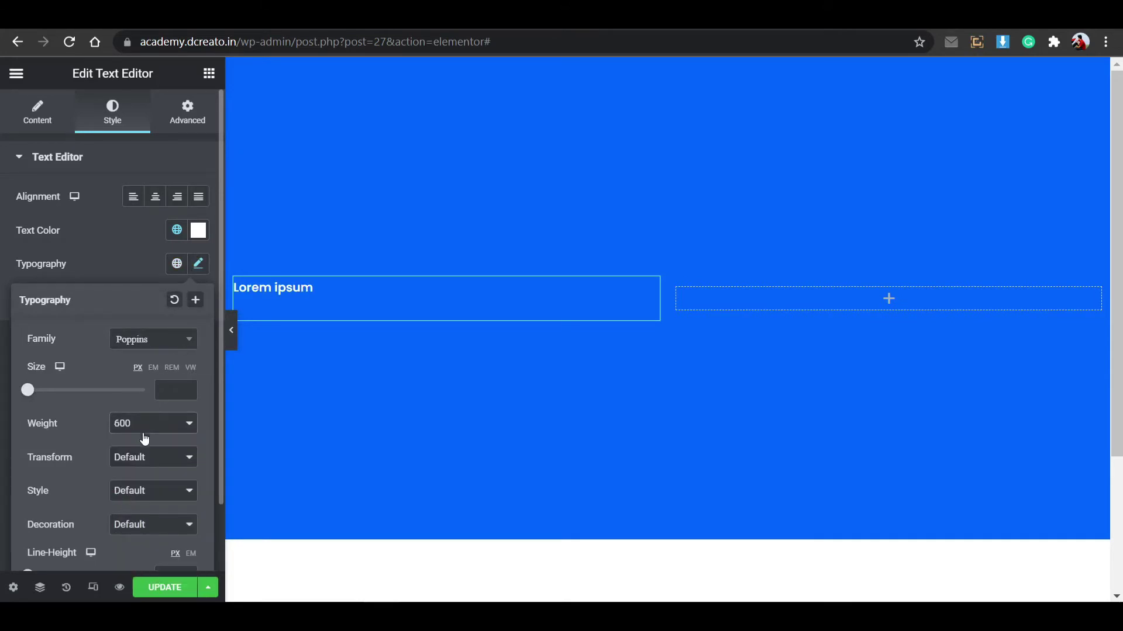
left_click(143, 433)
left_click(131, 488)
left_click(198, 265)
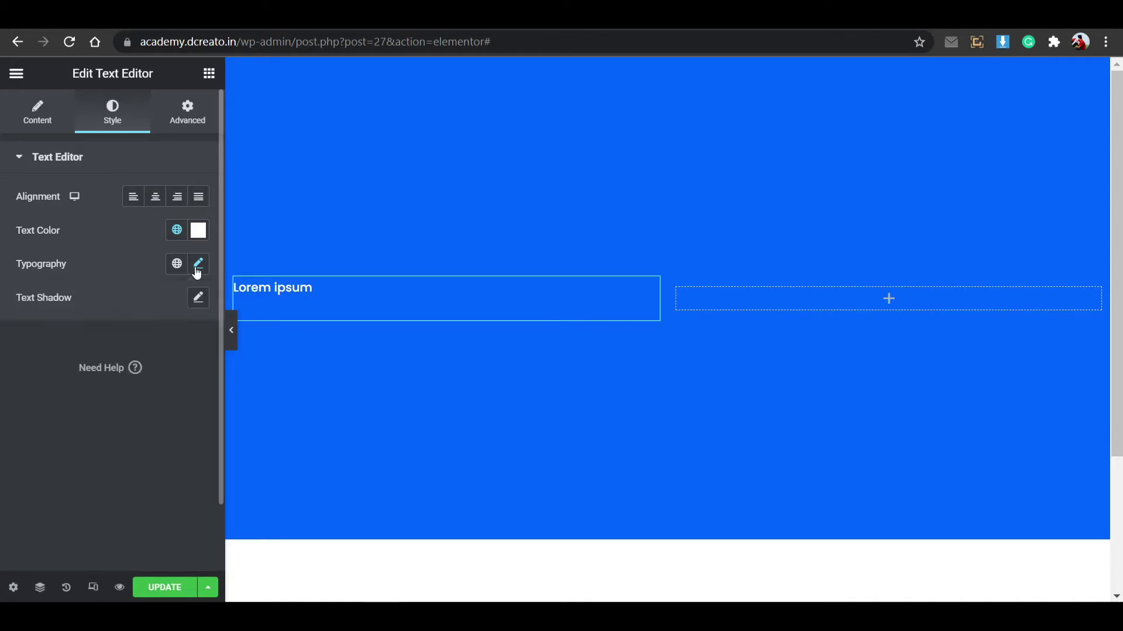
- Unlink the text widget's margin and padding values and set its bottom margin to -25 px
left_click(188, 117)
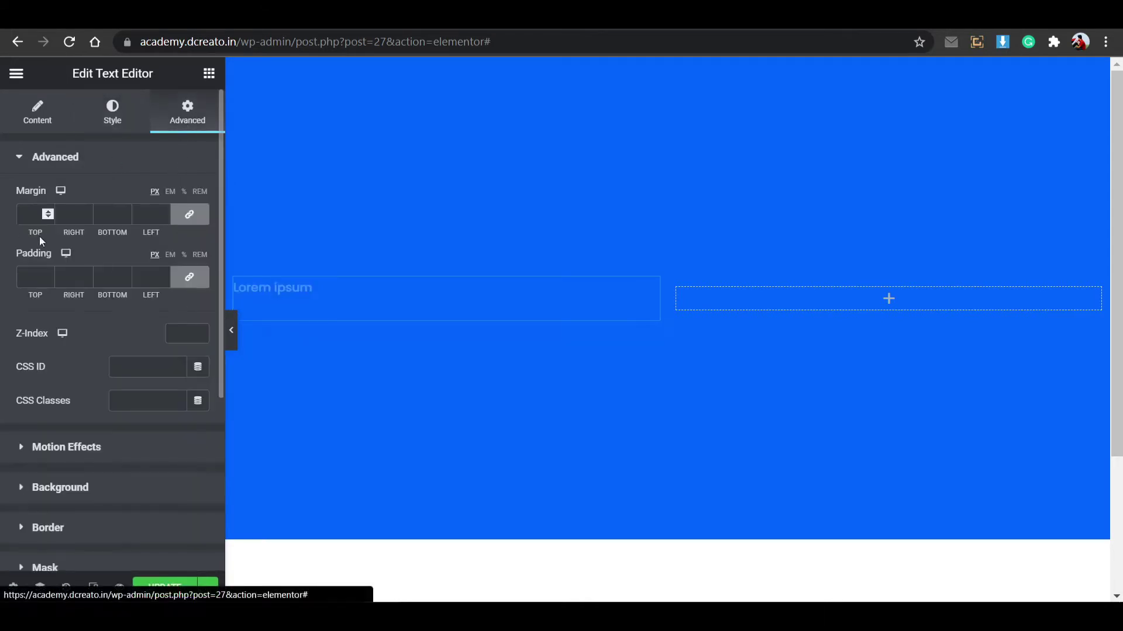
double_click(188, 273)
left_click(191, 279)
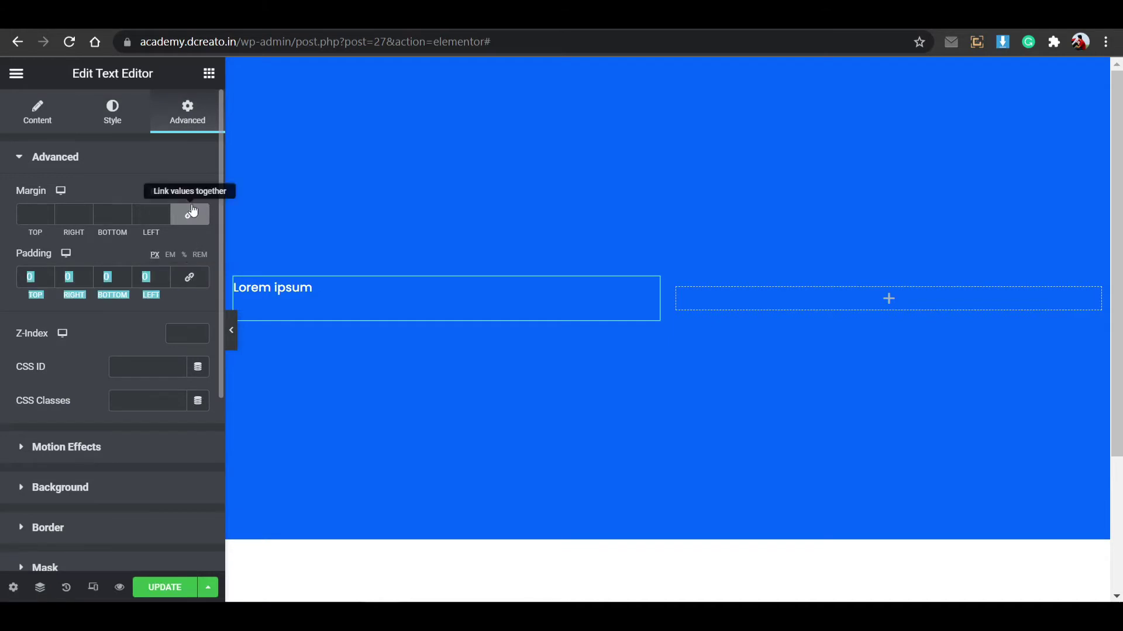
left_click(189, 214)
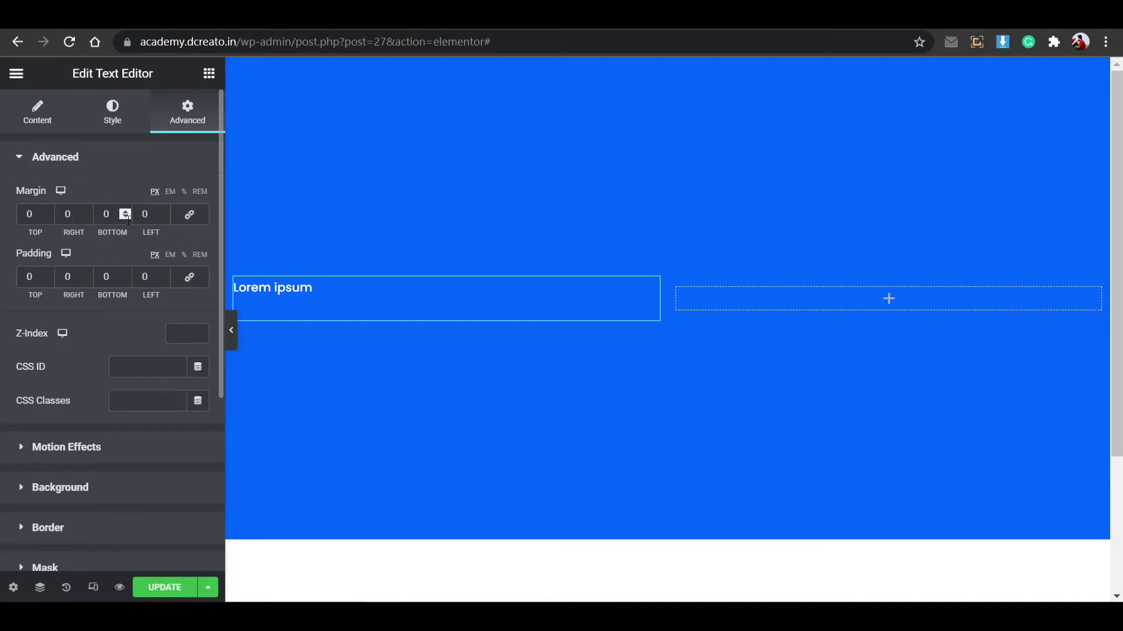
left_click_drag(126, 217, 126, 217)
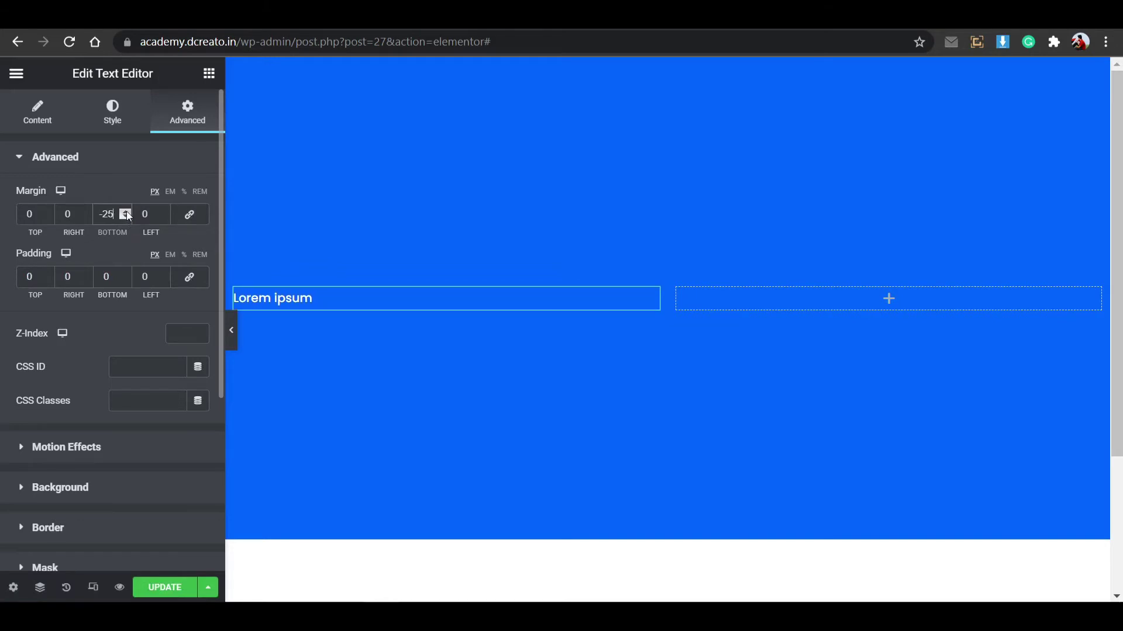
- Add a Divider widget below the "Lorem ipsum" text and reduce its width to about 20%
left_click(209, 73)
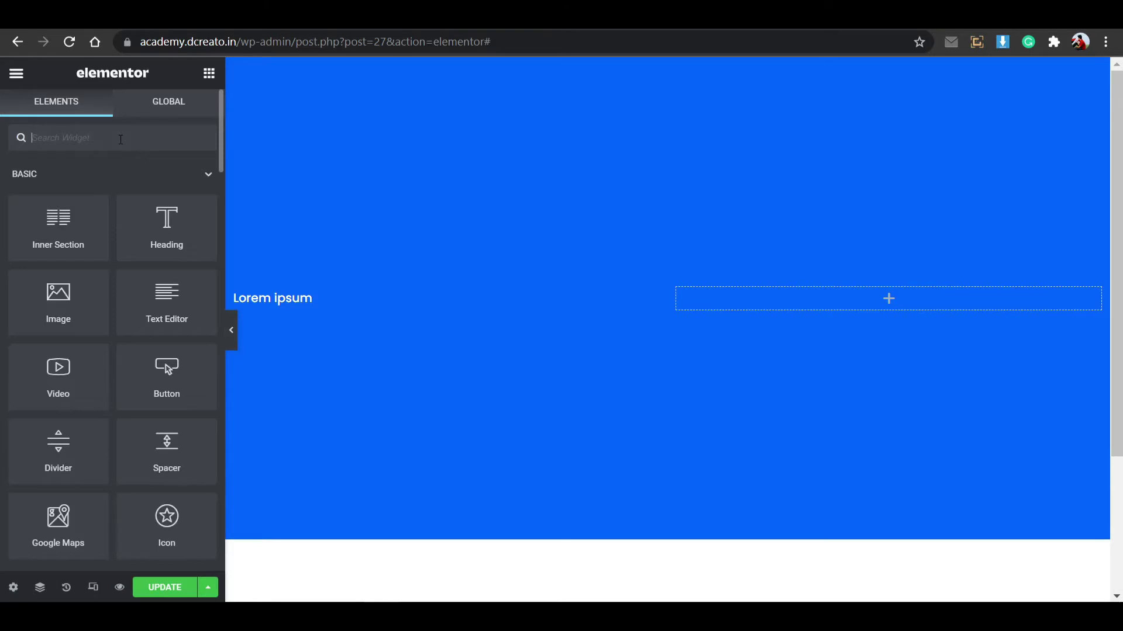
type("divi")
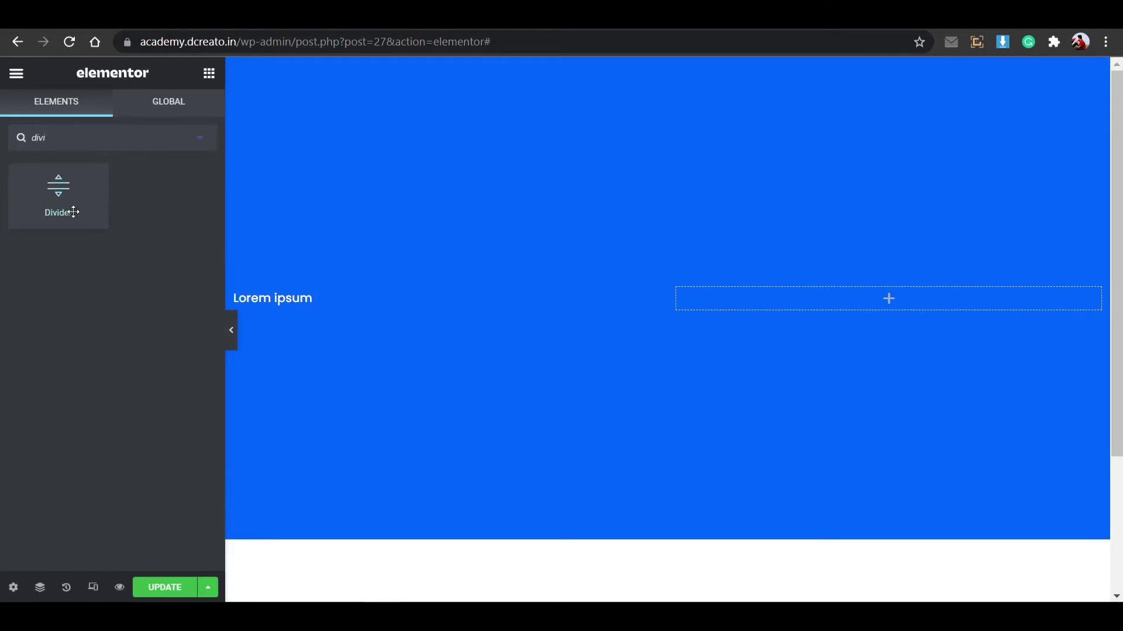
left_click_drag(73, 212, 288, 307)
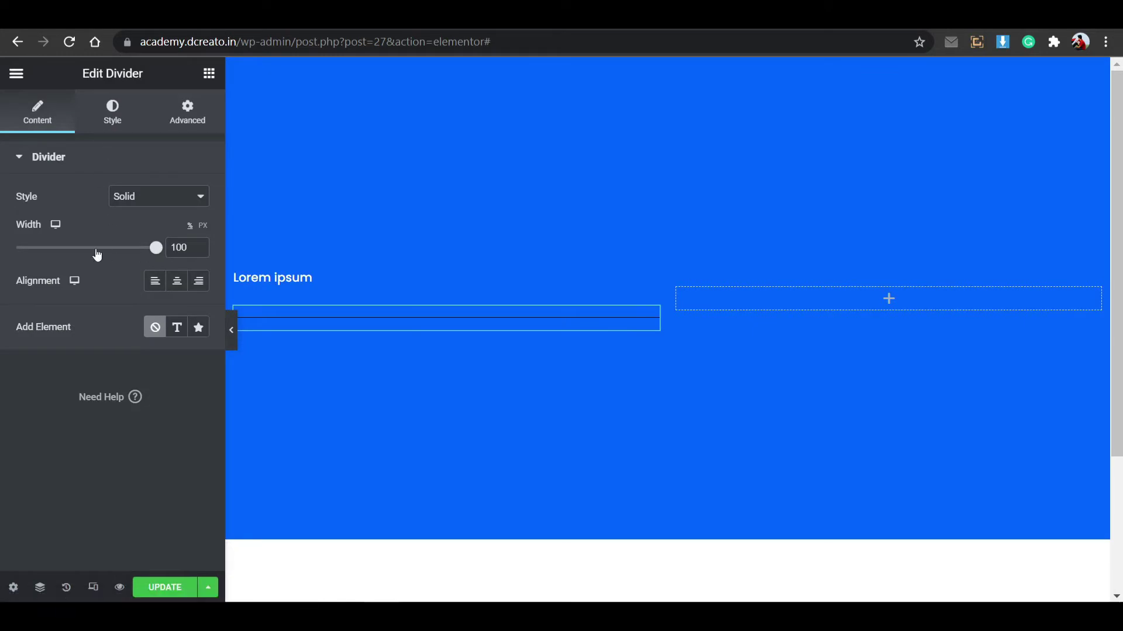
left_click(63, 249)
left_click_drag(61, 253, 49, 252)
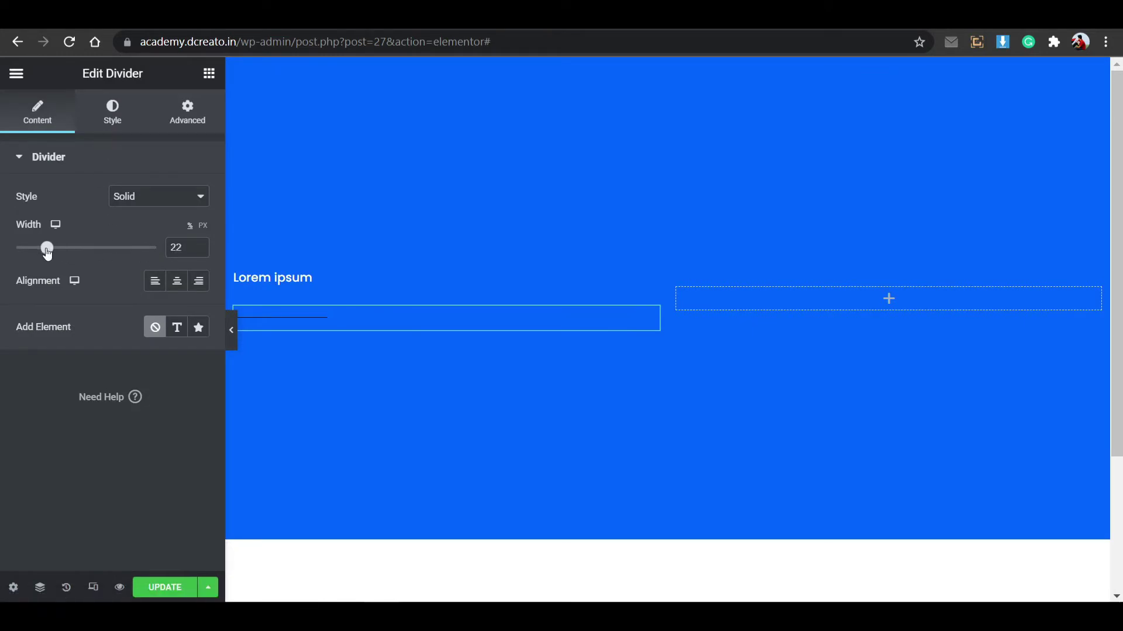
- Set the divider's weight to 3.5 and its color to the global Theme Color 6 (#FFFFFF)
left_click(112, 112)
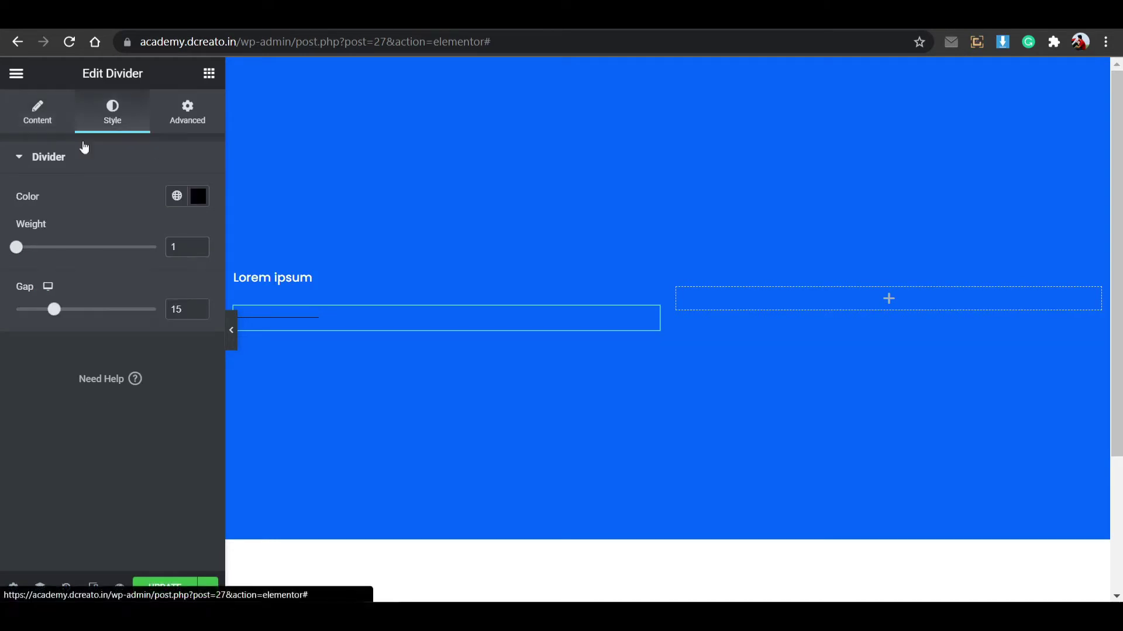
left_click(34, 246)
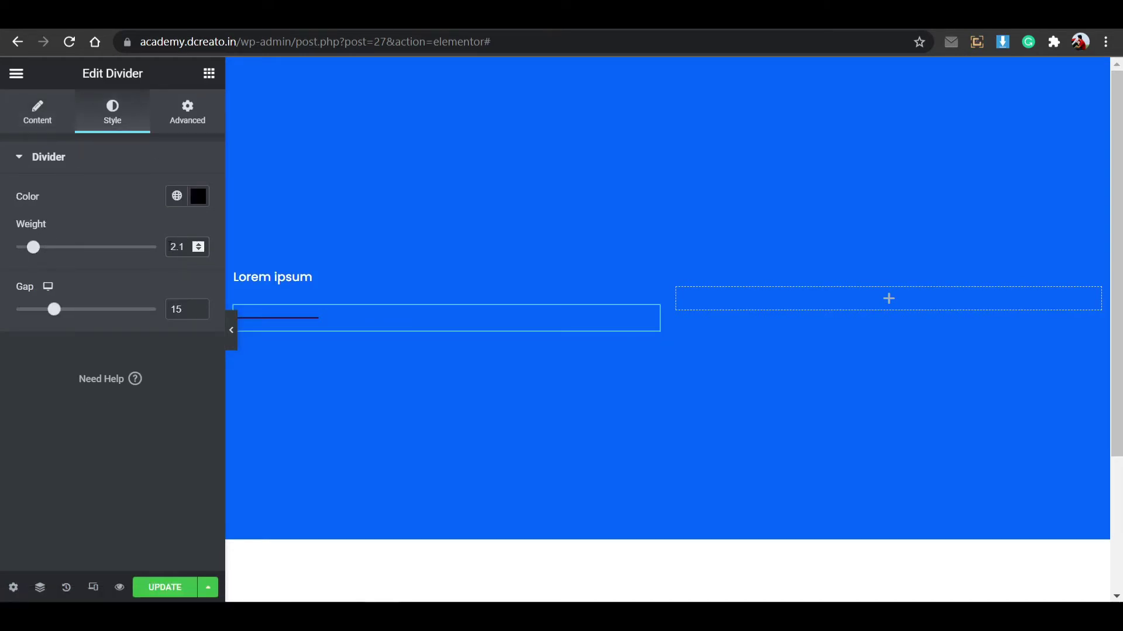
double_click(177, 248)
key("BackSpace")
type("3.5")
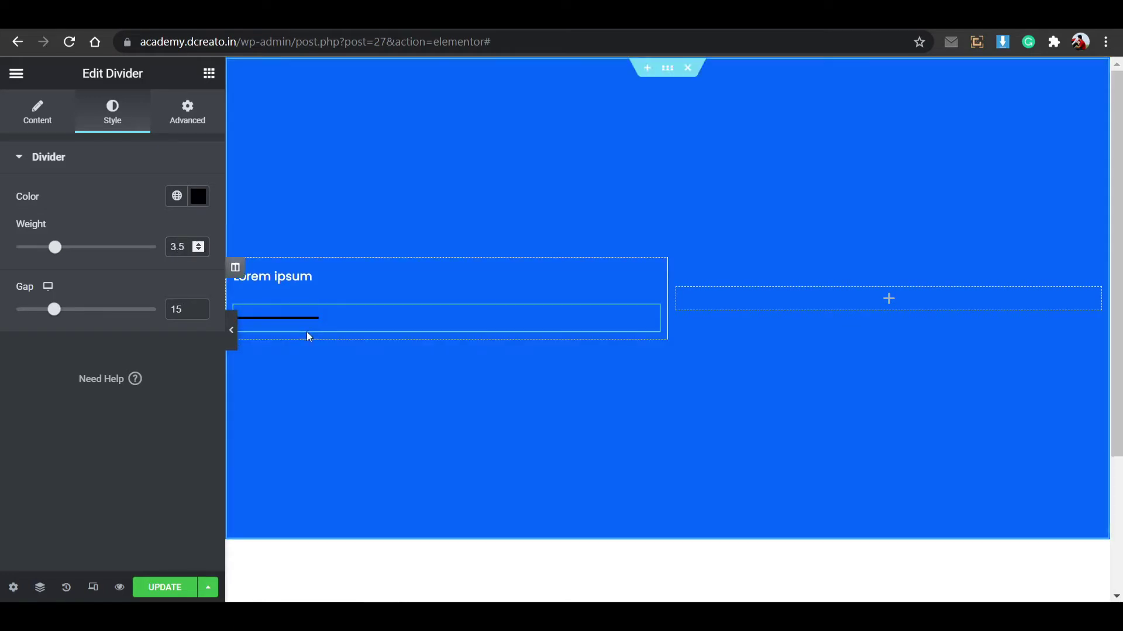
left_click(177, 196)
scroll(128, 434, "down", 2)
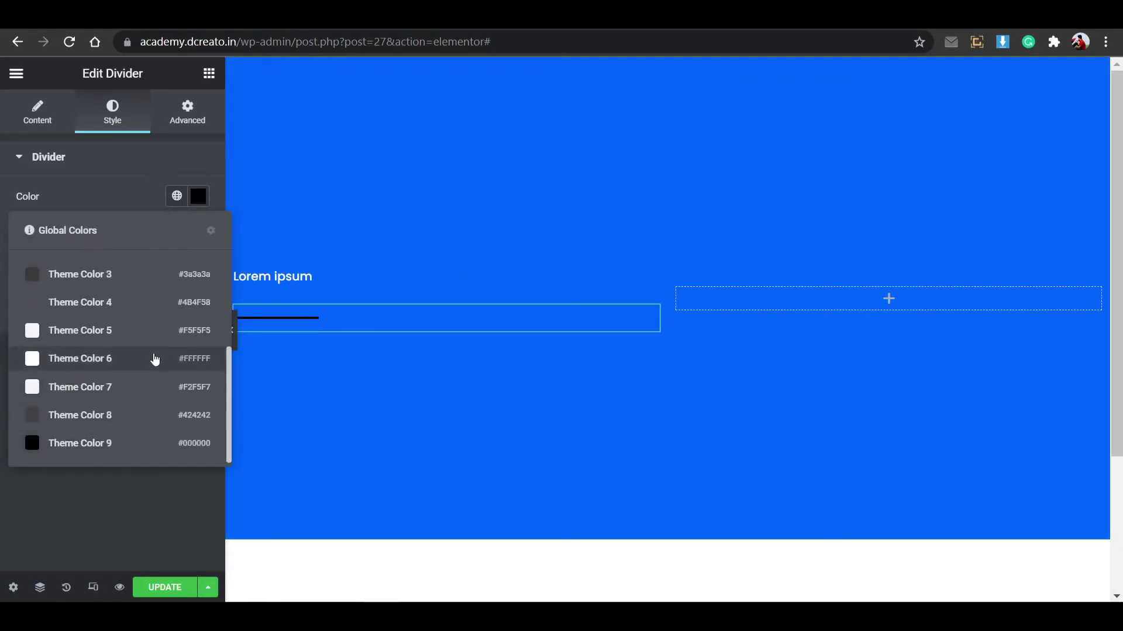
left_click(153, 354)
- Unlink the divider's margin and padding values and set its top and bottom margins to -15 px each
left_click(186, 115)
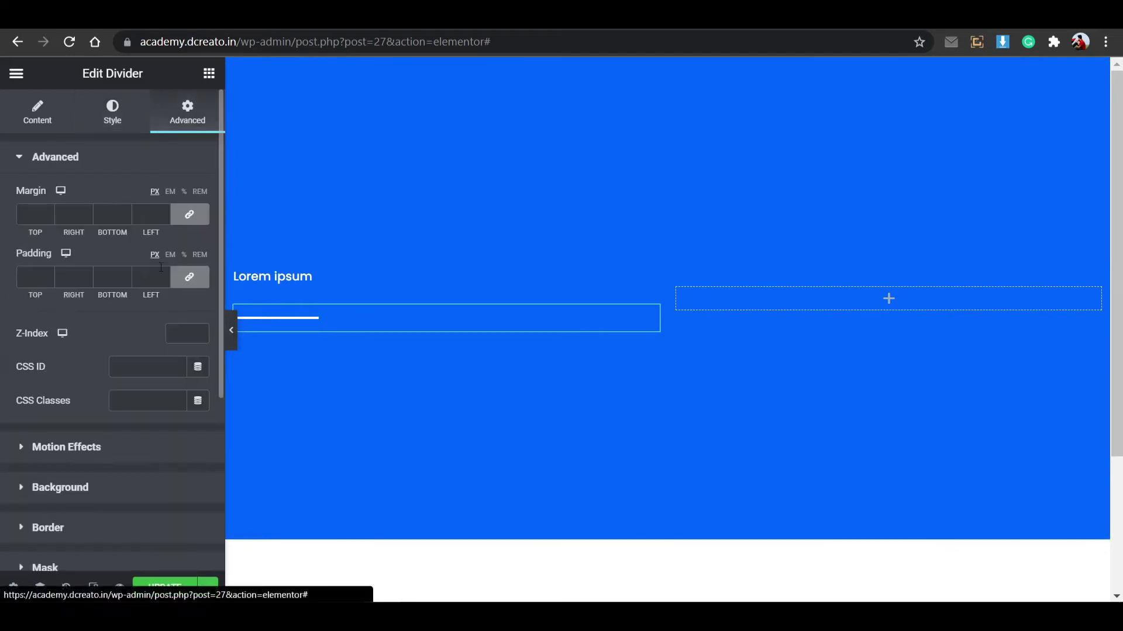
left_click(125, 217)
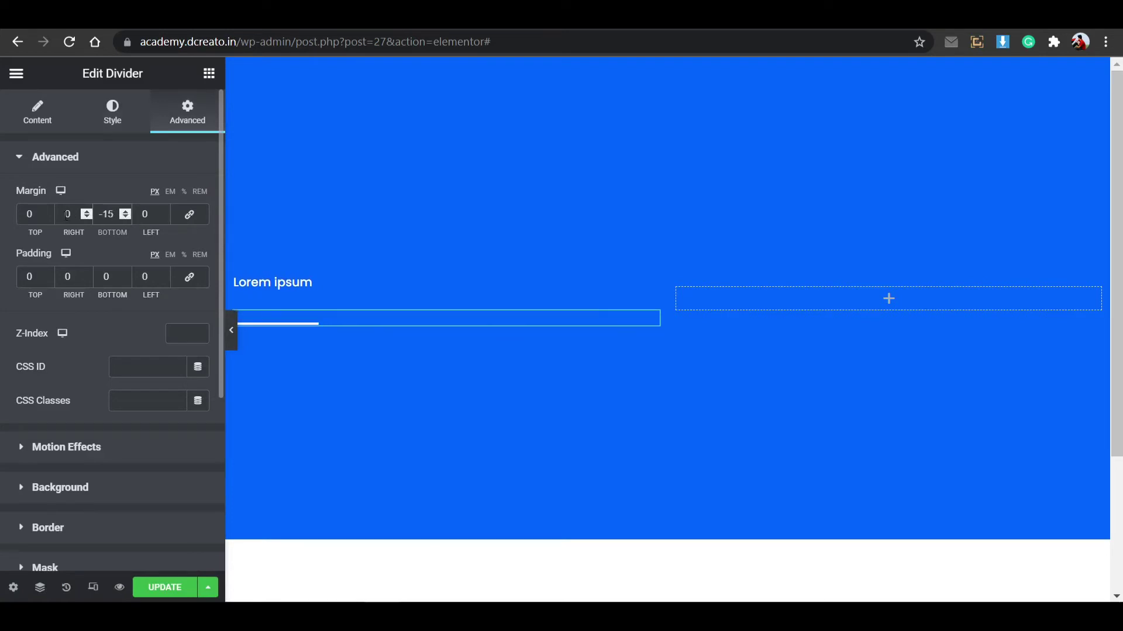
left_click(45, 217)
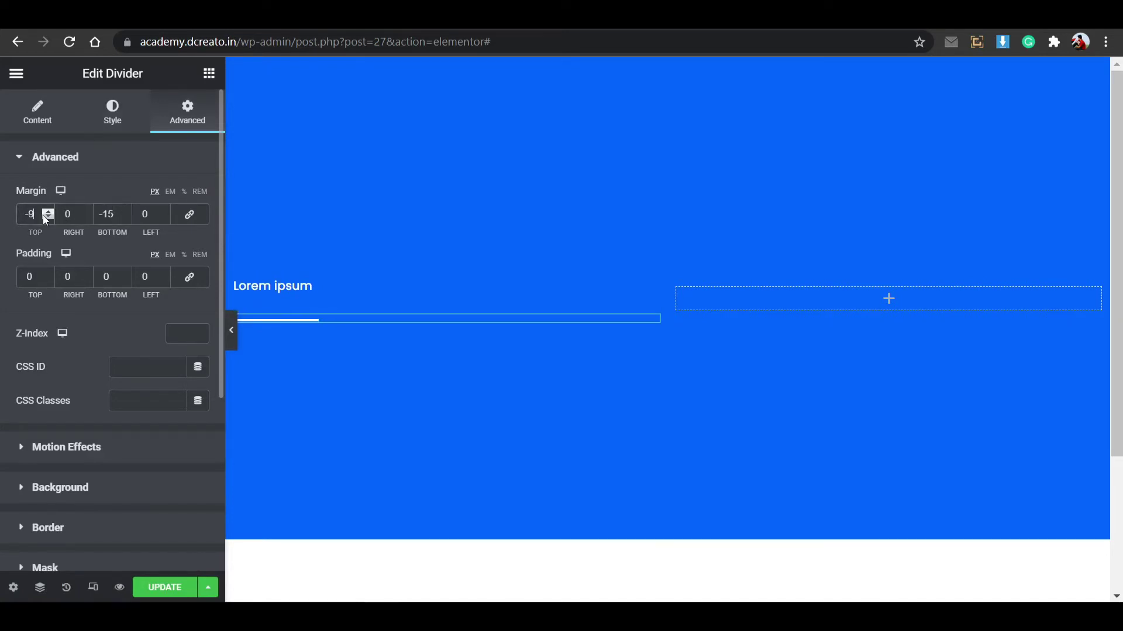
left_click(45, 218)
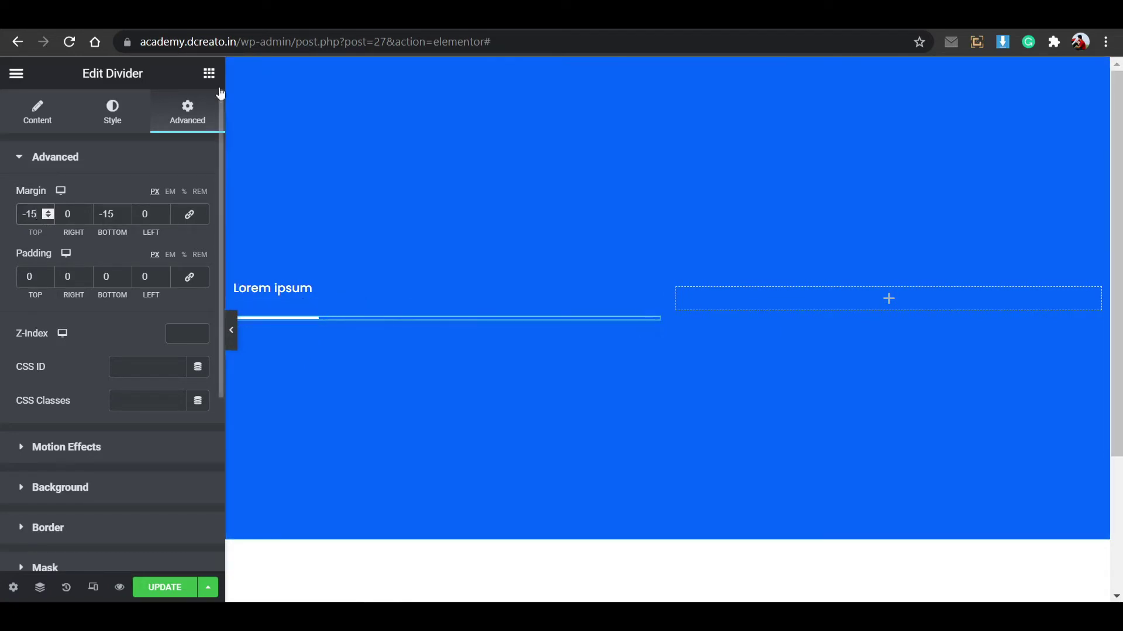
- Add a Heading widget below the divider and replace its title with "Monitoring your life", copied from the finished test page
left_click(209, 73)
left_click_drag(168, 250, 274, 326)
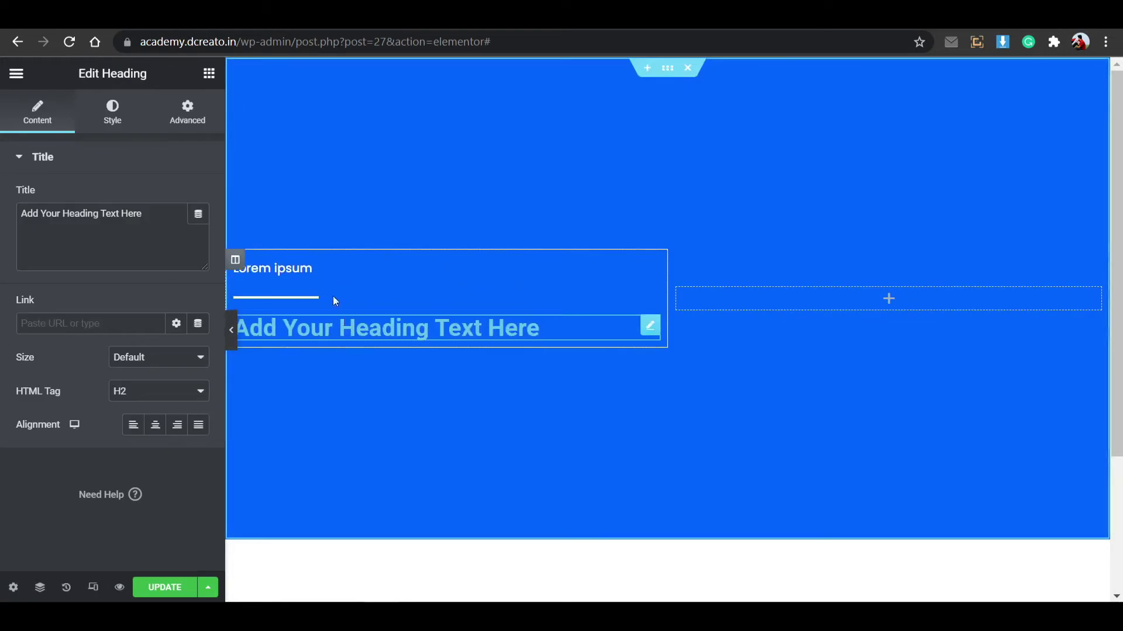
left_click_drag(168, 209, 3, 226)
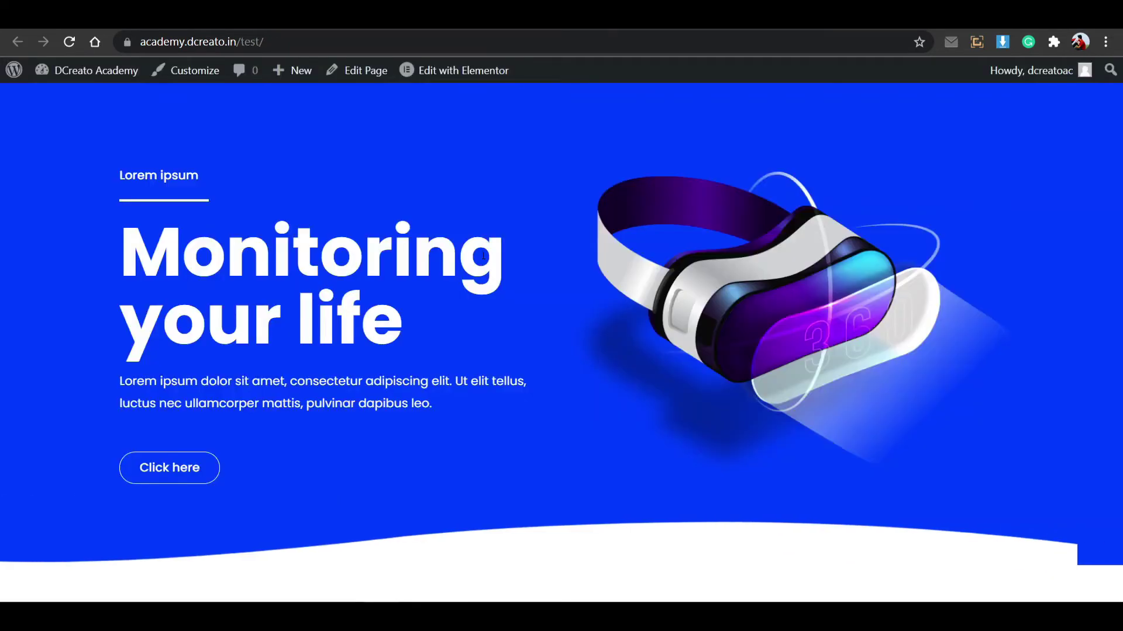
left_click_drag(417, 338, 65, 221)
key("ctrl+c")
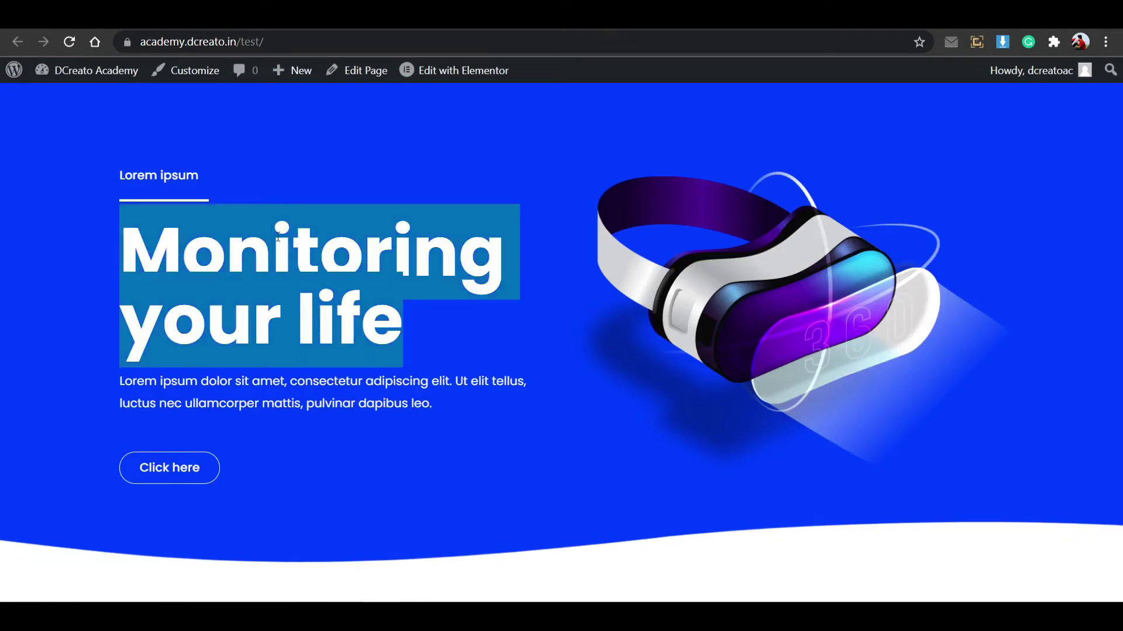
left_click(250, 113)
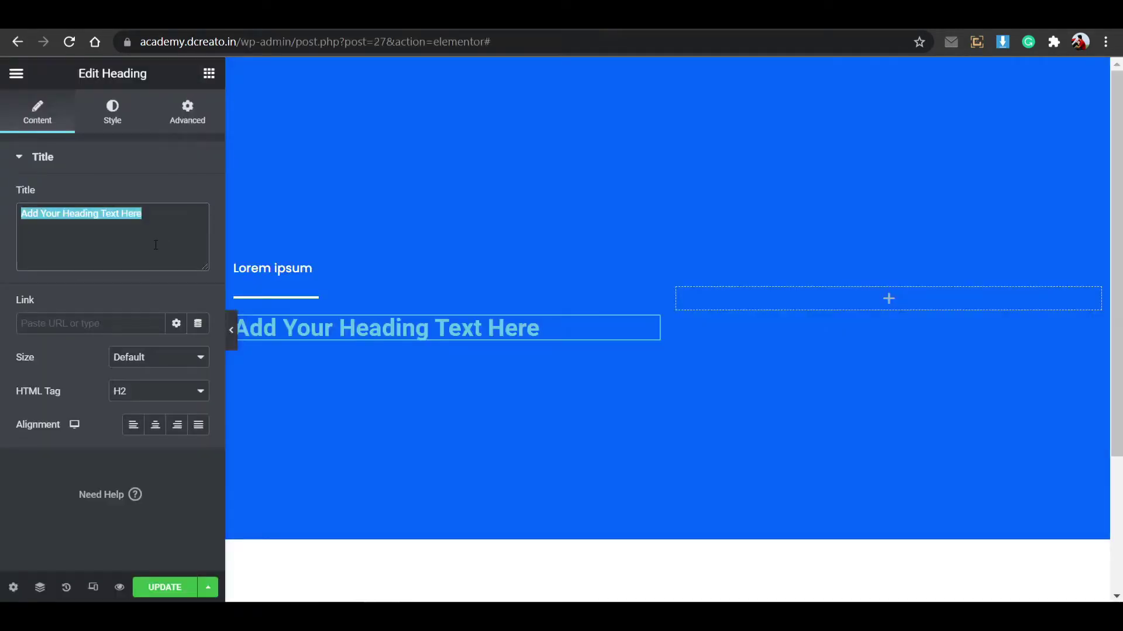
key("ctrl+v")
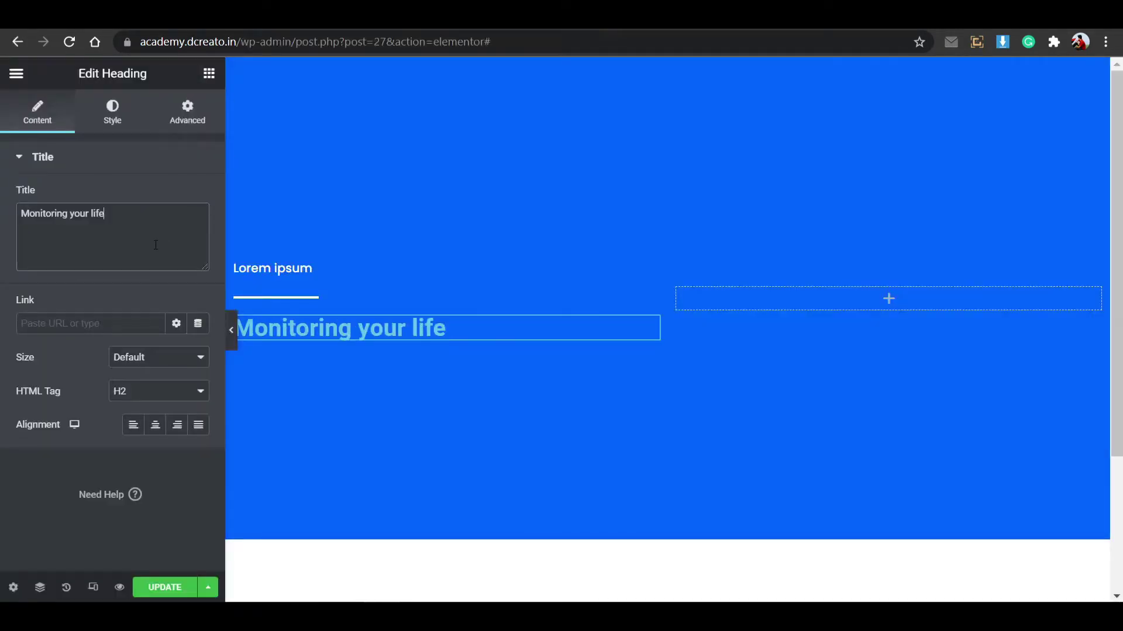
- Set the "Monitoring your life" heading's text color to the global Theme Color 6 (#FFFFFF)
left_click(114, 129)
left_click(176, 196)
scroll(123, 408, "down", 3)
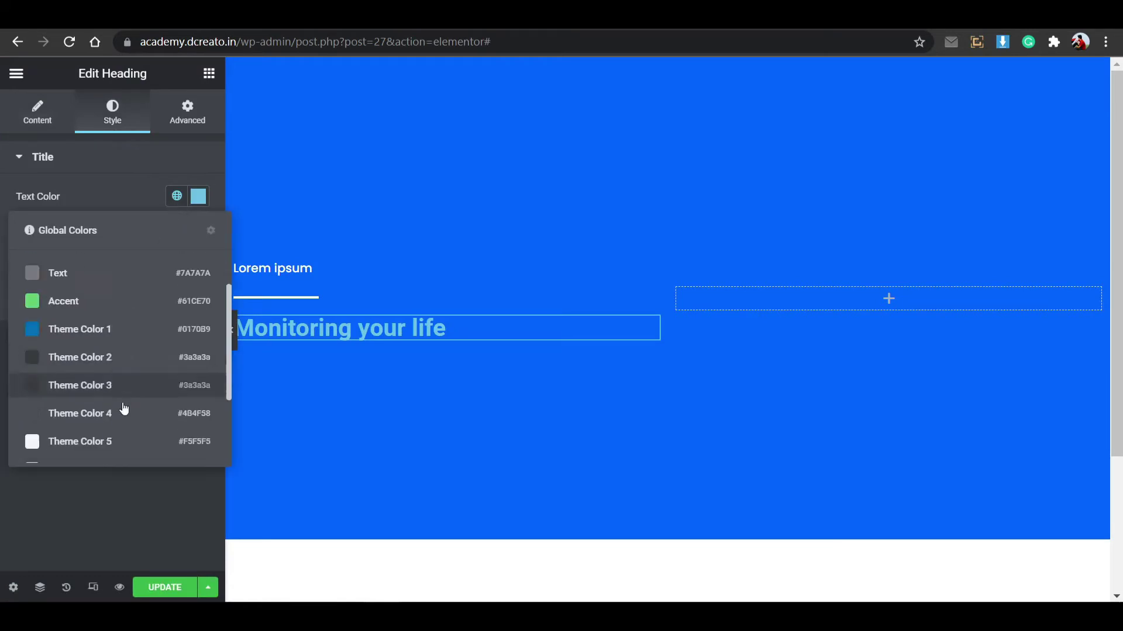
left_click(132, 359)
- Set the "Monitoring your life" heading's font family to Poppins and its weight to 700
left_click(196, 232)
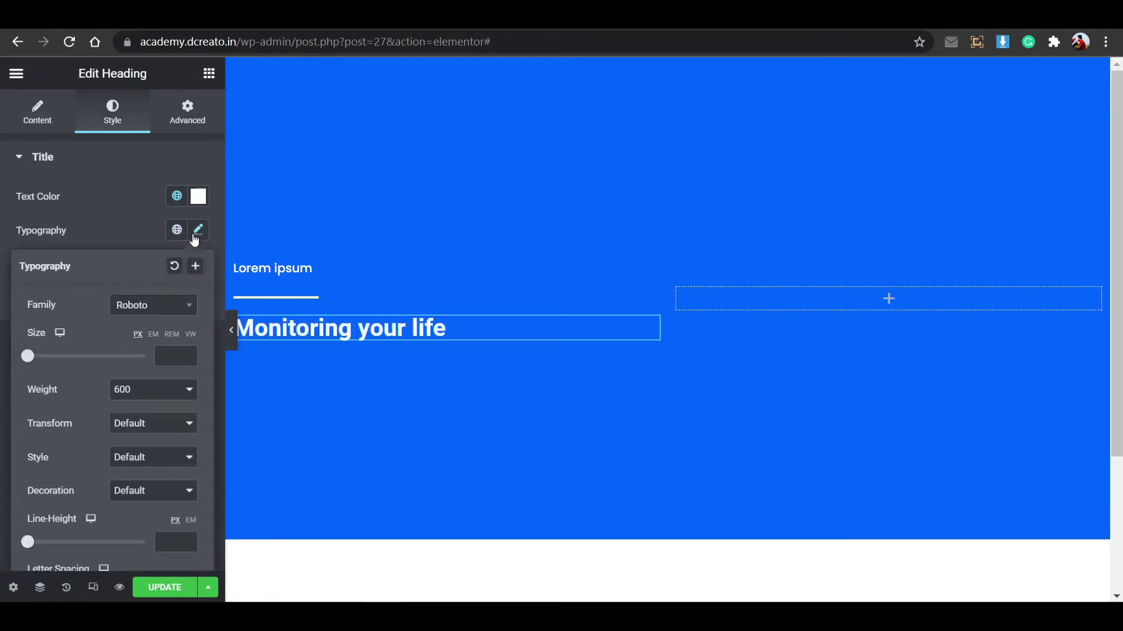
left_click(156, 305)
type("pop")
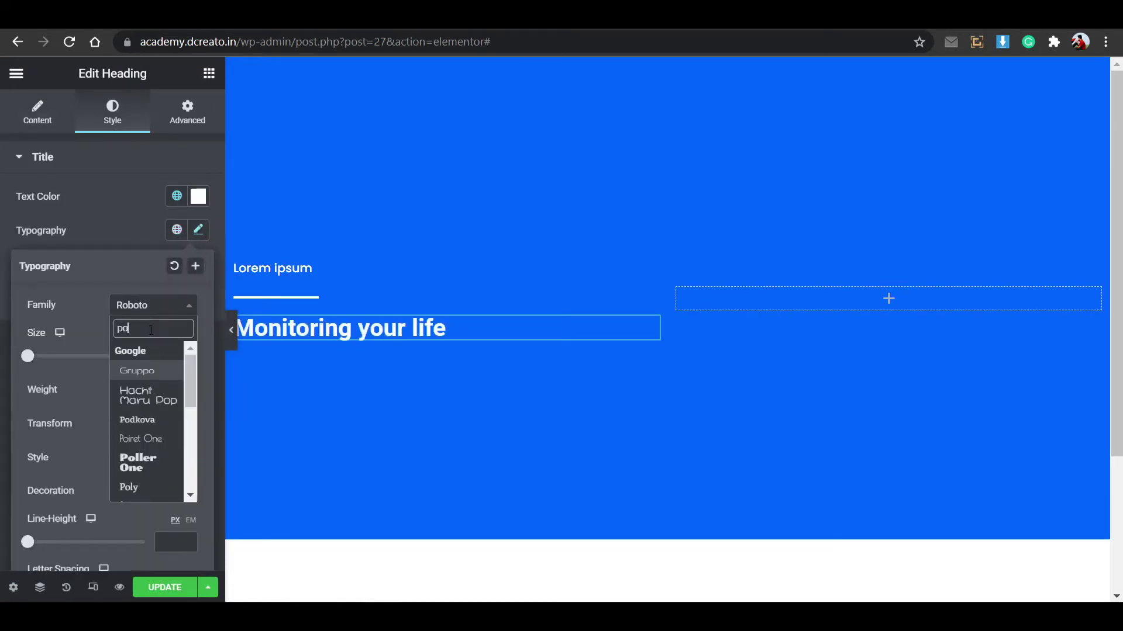
left_click(132, 402)
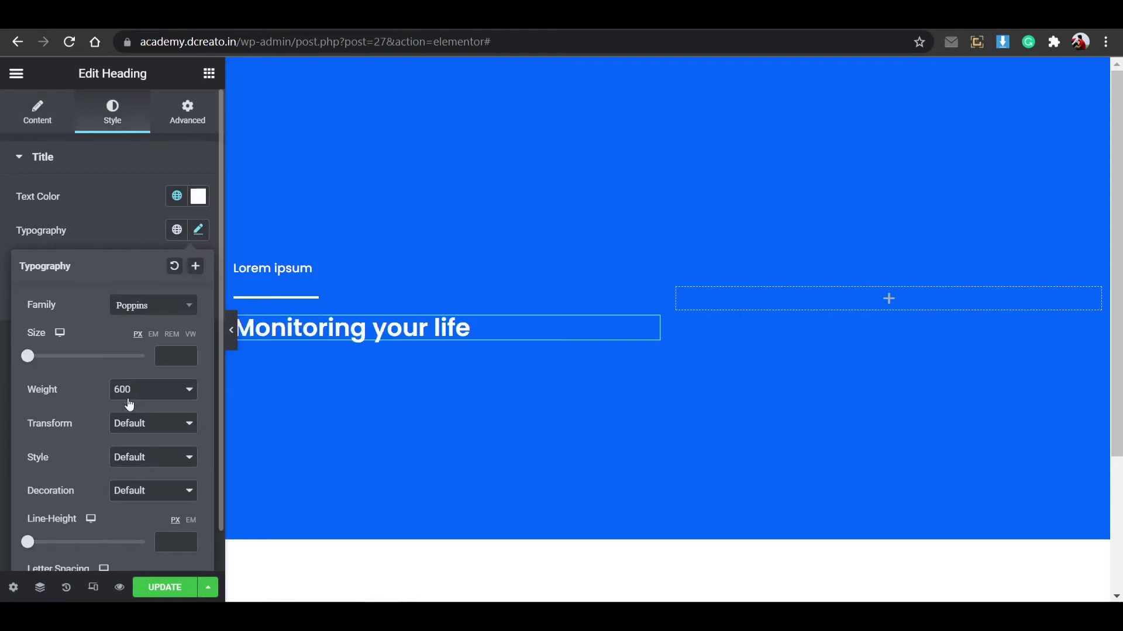
left_click(131, 403)
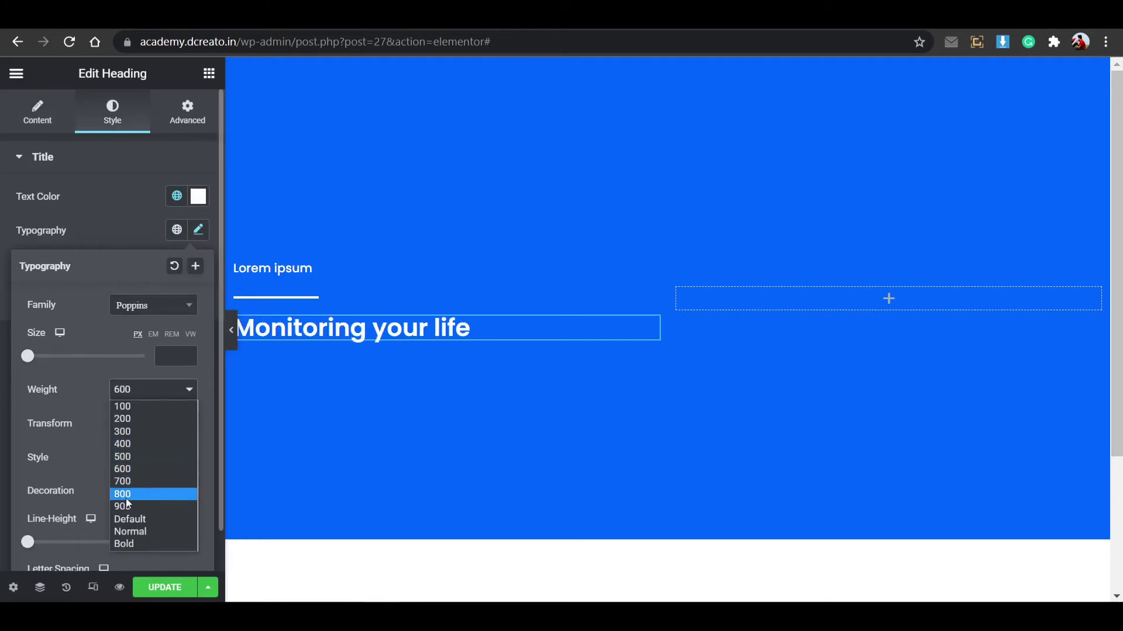
left_click(141, 484)
left_click(150, 391)
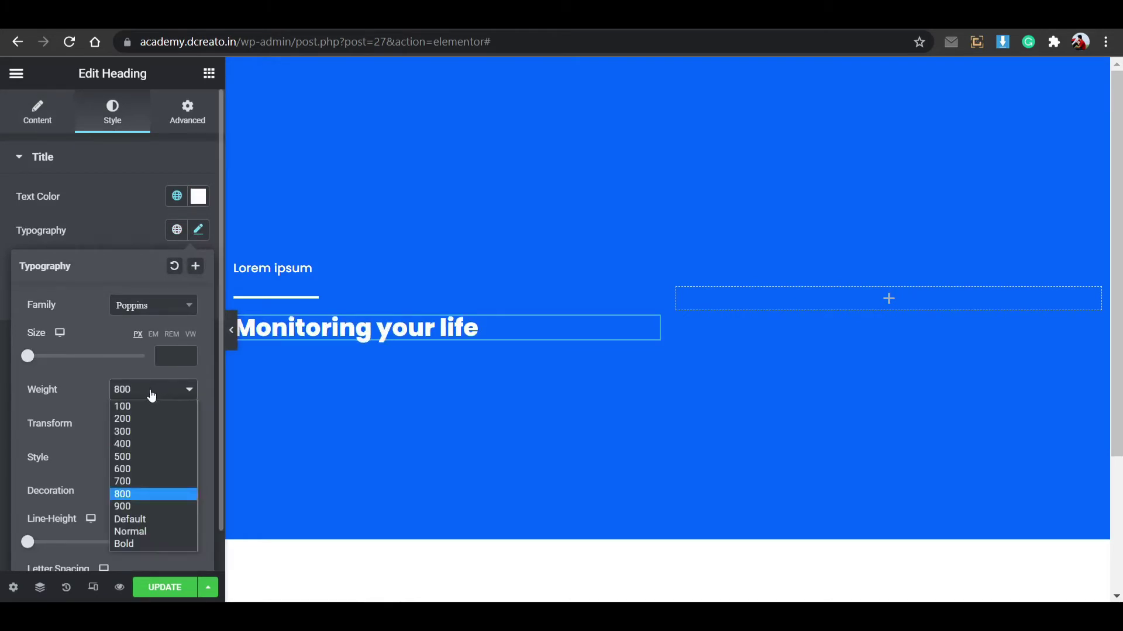
left_click(134, 487)
- Try the Uppercase transform on the heading, returning the setting to Default
left_click(155, 431)
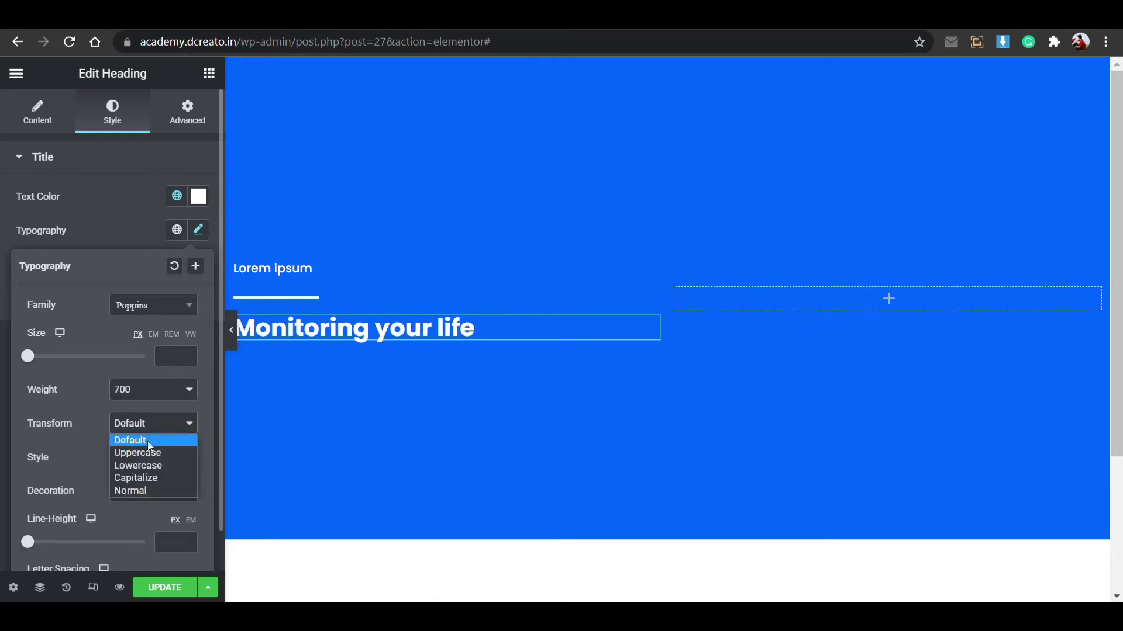
left_click(147, 455)
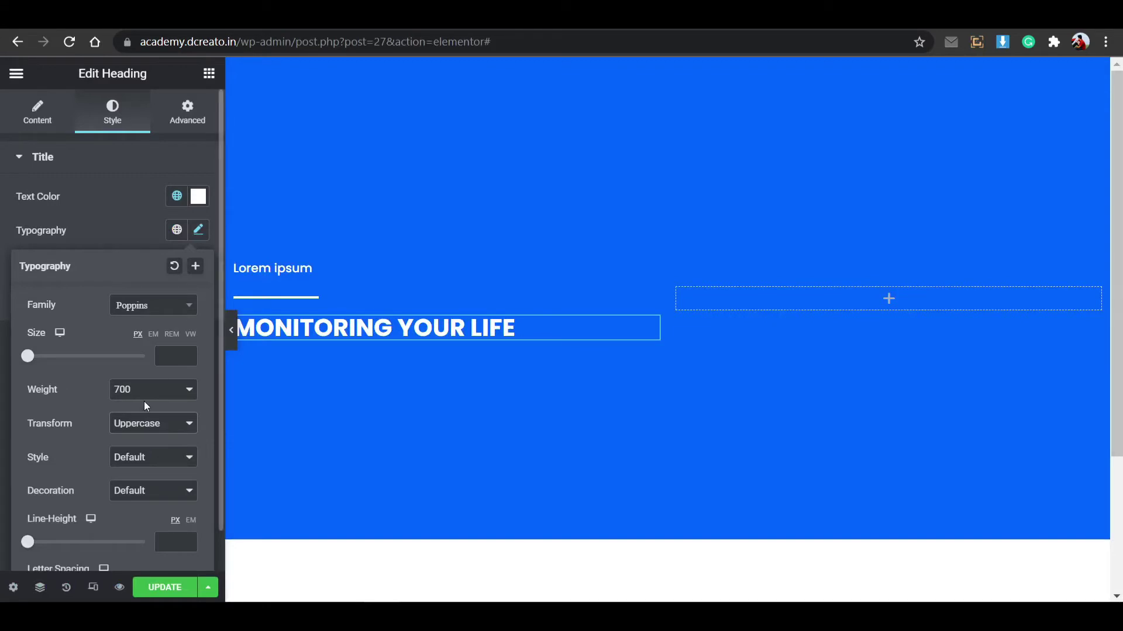
left_click(149, 423)
left_click(141, 441)
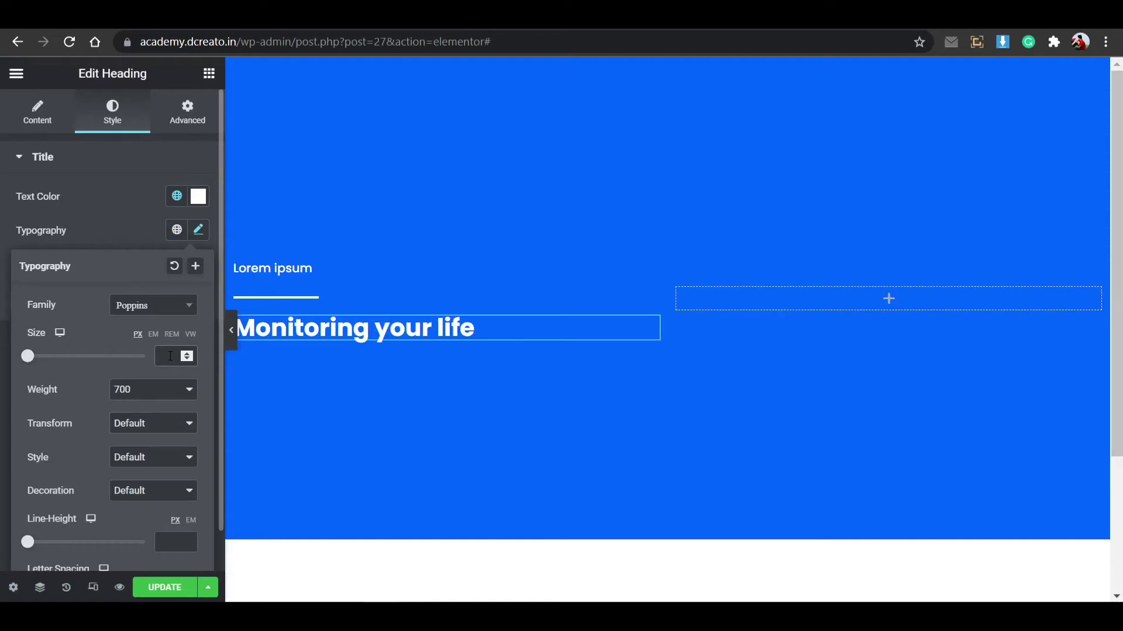
- Set the heading's font size to 85 px and its line height to 85 px
type("85")
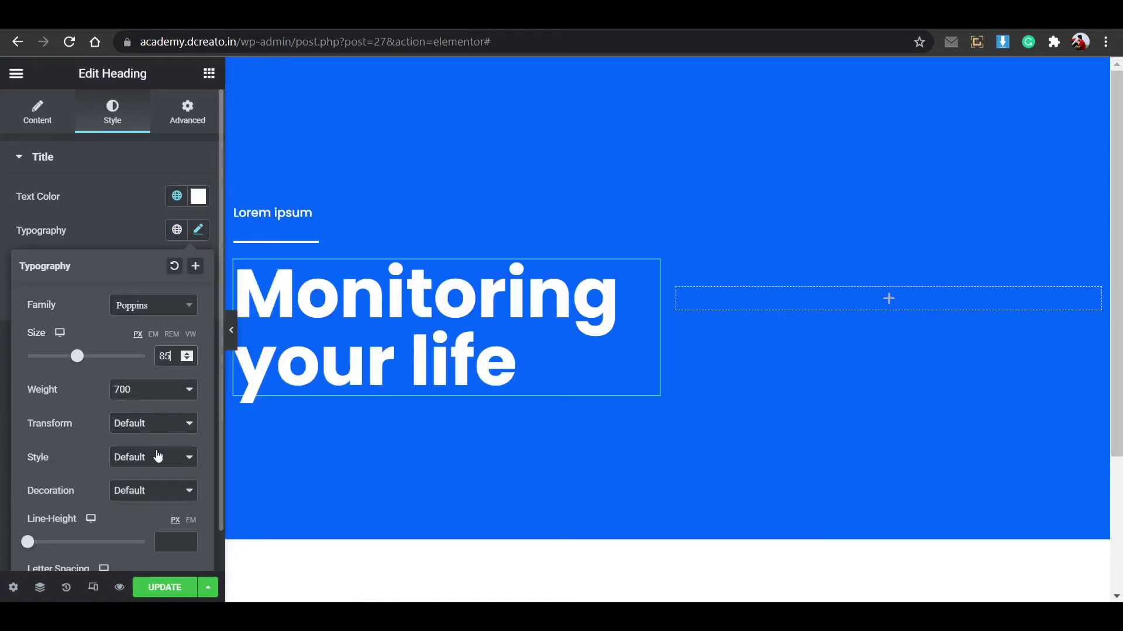
scroll(158, 465, "down", 1)
left_click_drag(22, 496, 116, 496)
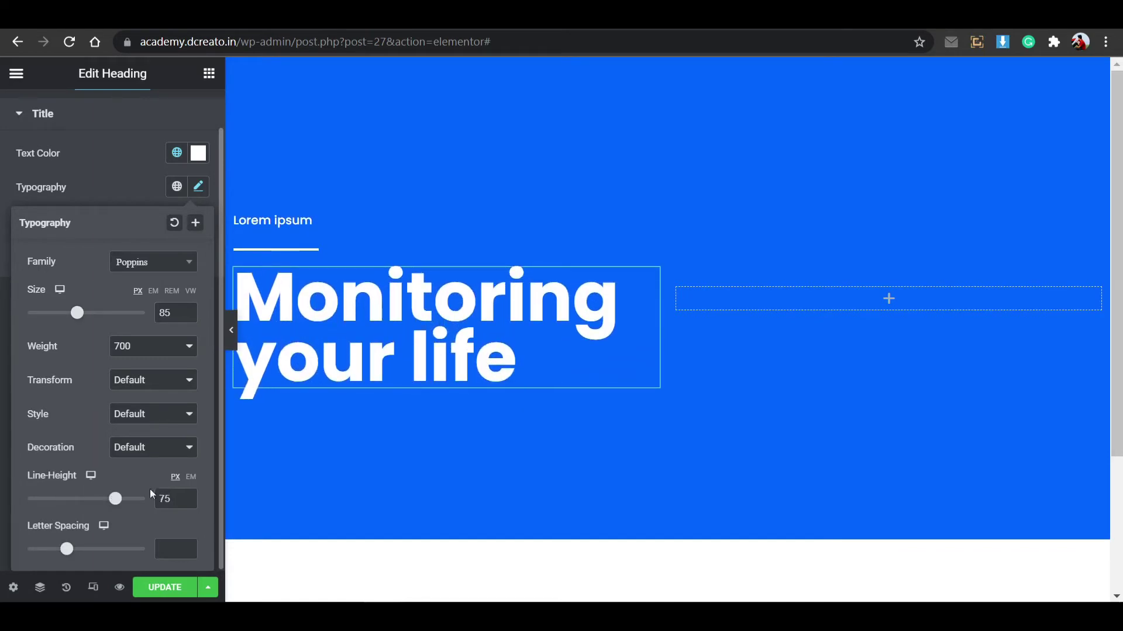
left_click(191, 495)
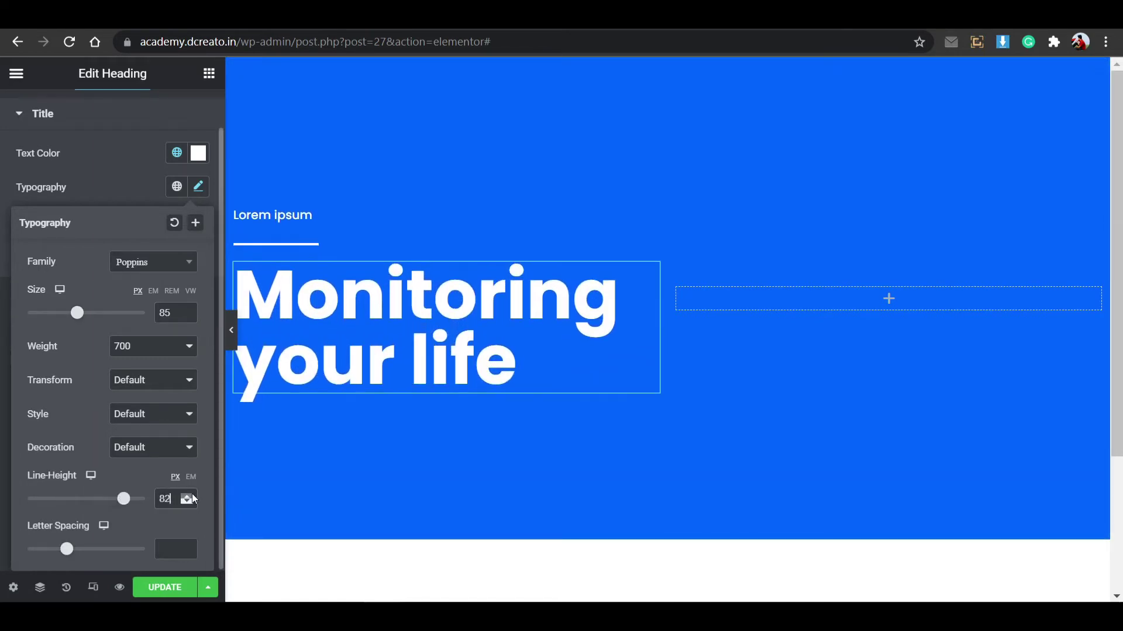
left_click(188, 496)
left_click(189, 496)
left_click(189, 496)
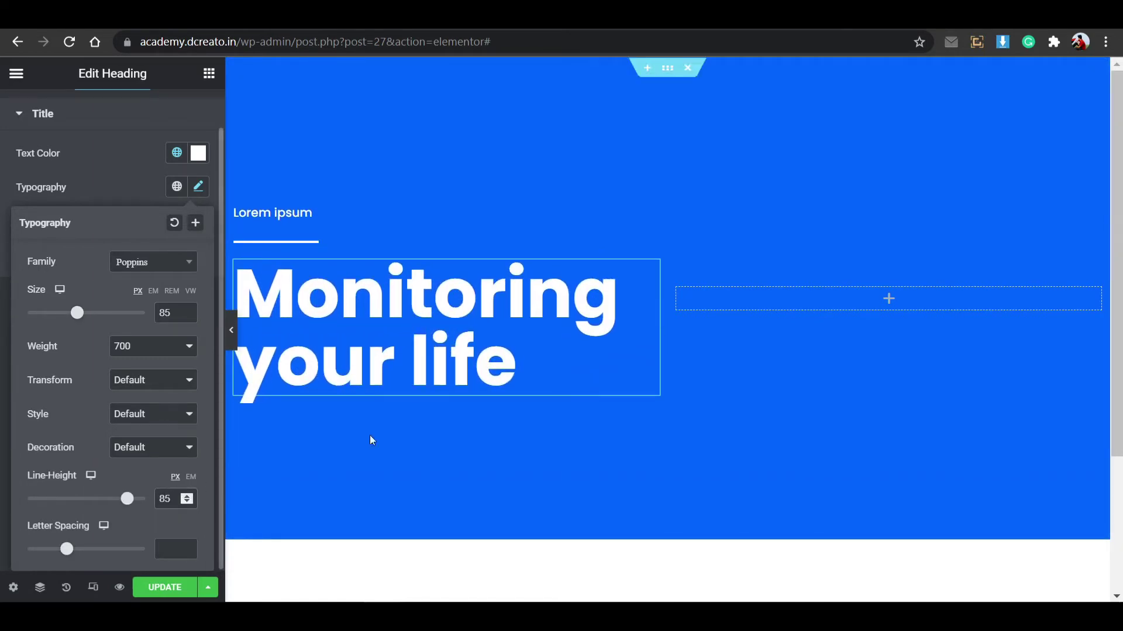
- Set the blue section's top padding to 20 px
left_click(214, 78)
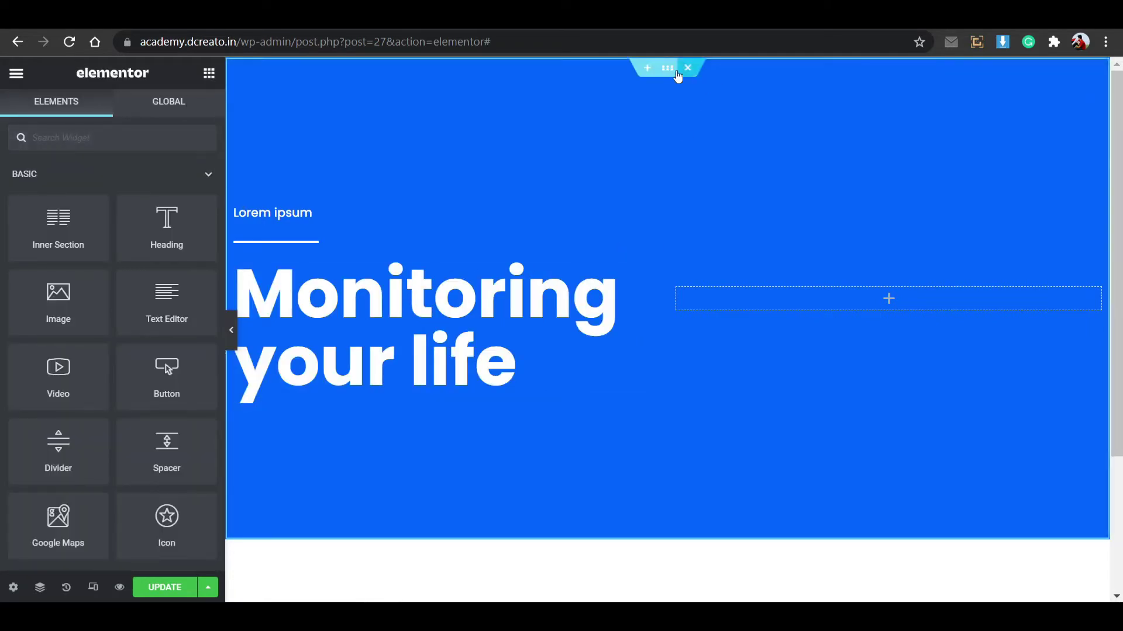
left_click(667, 68)
left_click(187, 114)
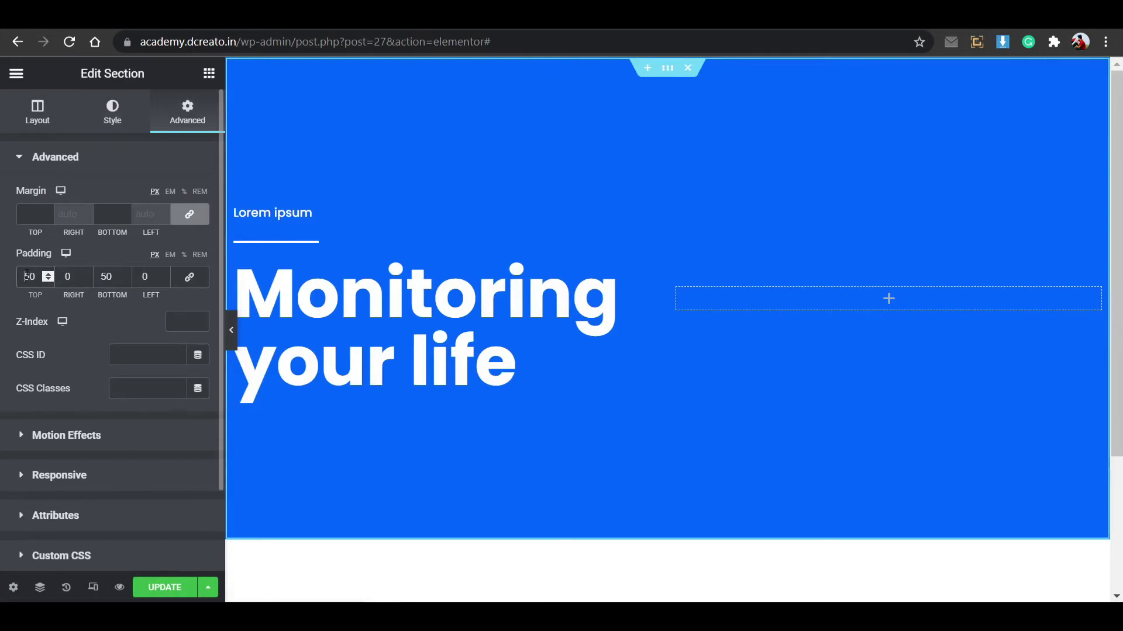
type("2")
key("BackSpace")
key("BackSpace")
type("2")
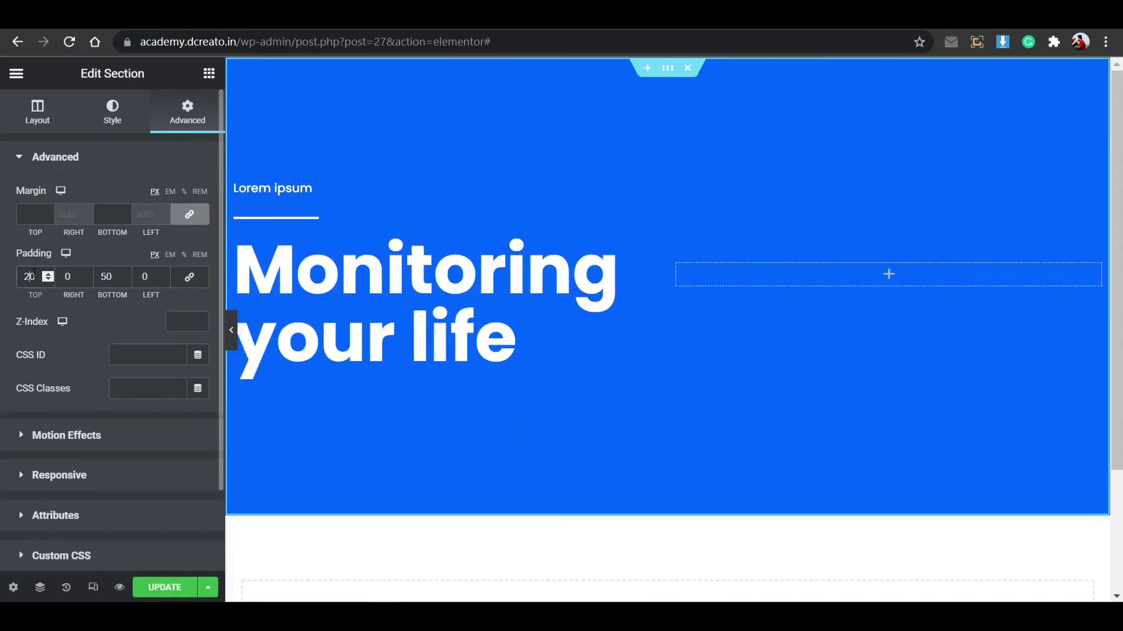
- Add a Text Editor widget below the "Monitoring your life" heading and set its text color to the global white
left_click(605, 338)
left_click(208, 73)
left_click_drag(167, 299, 359, 351)
left_click(113, 111)
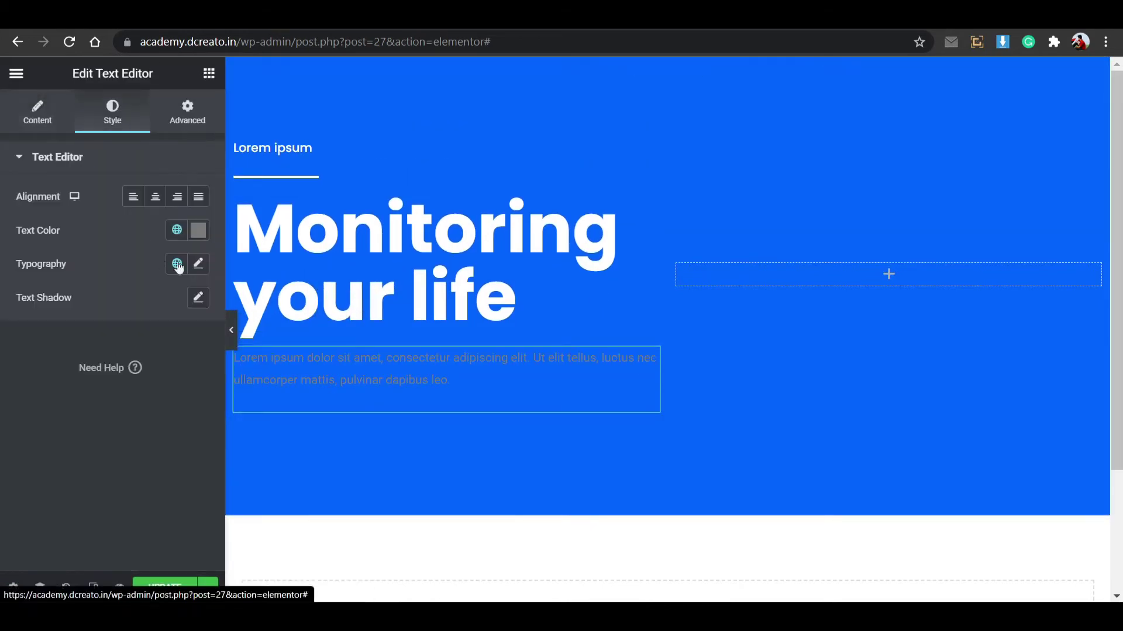
left_click(176, 230)
scroll(100, 433, "down", 2)
left_click(120, 393)
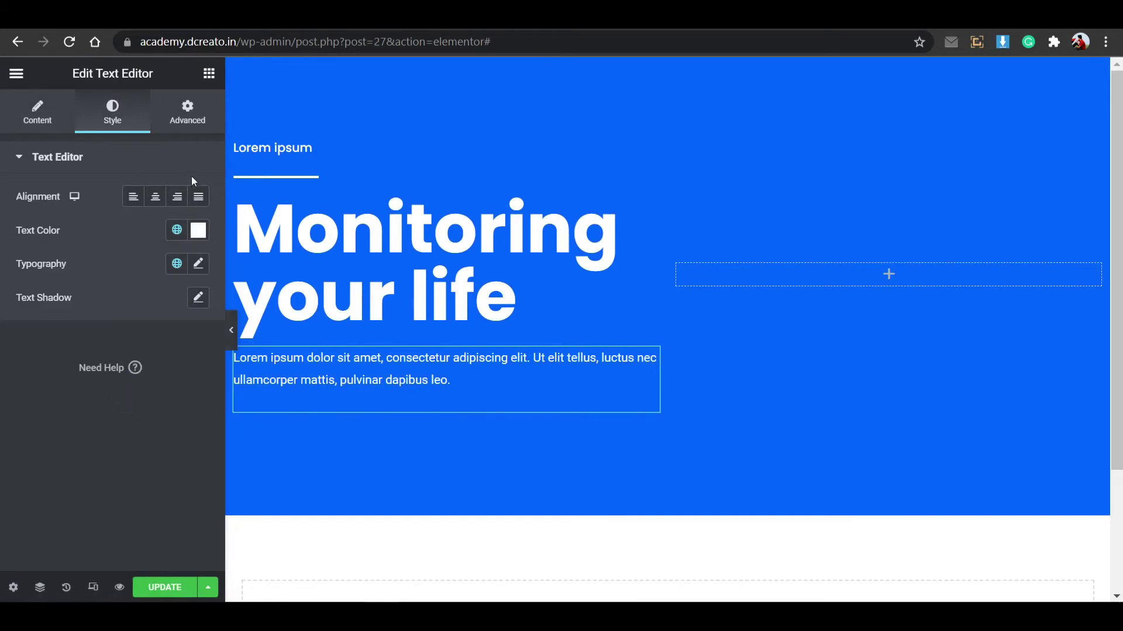
- Unlink the padding values of the text block below the heading and set its right padding to 30 px
left_click(206, 76)
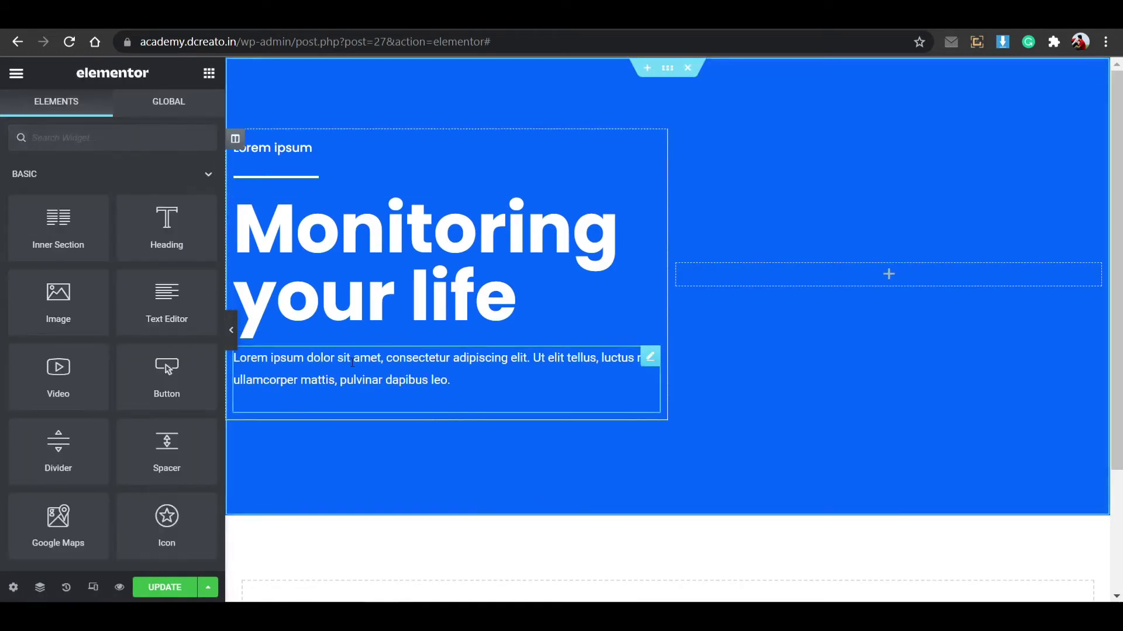
left_click(449, 380)
left_click(187, 111)
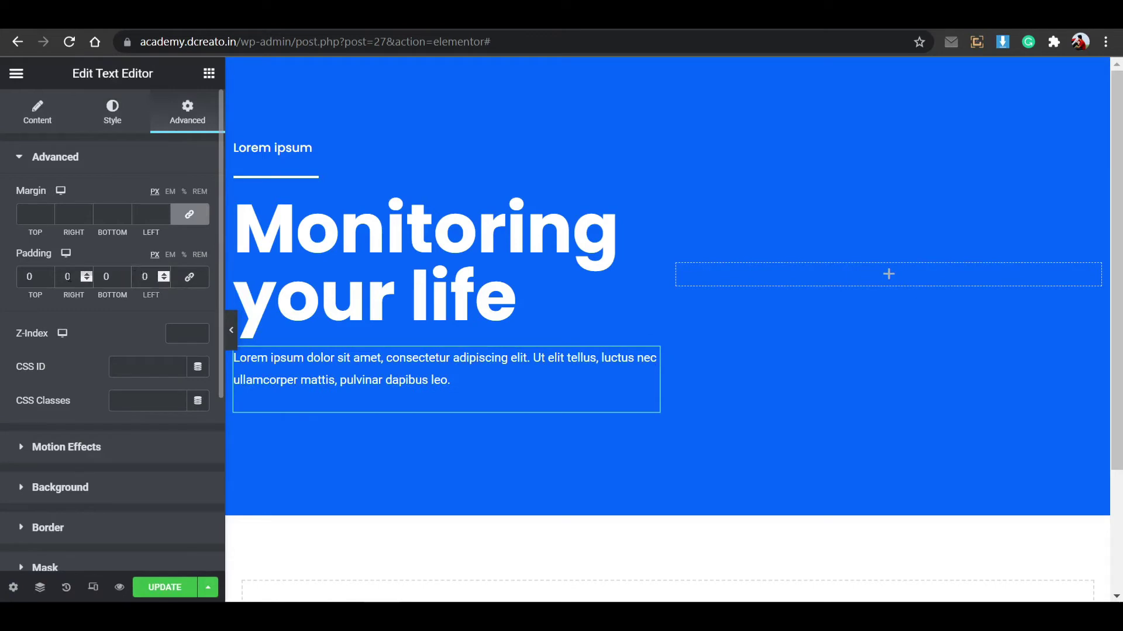
left_click(48, 274)
left_click(50, 272)
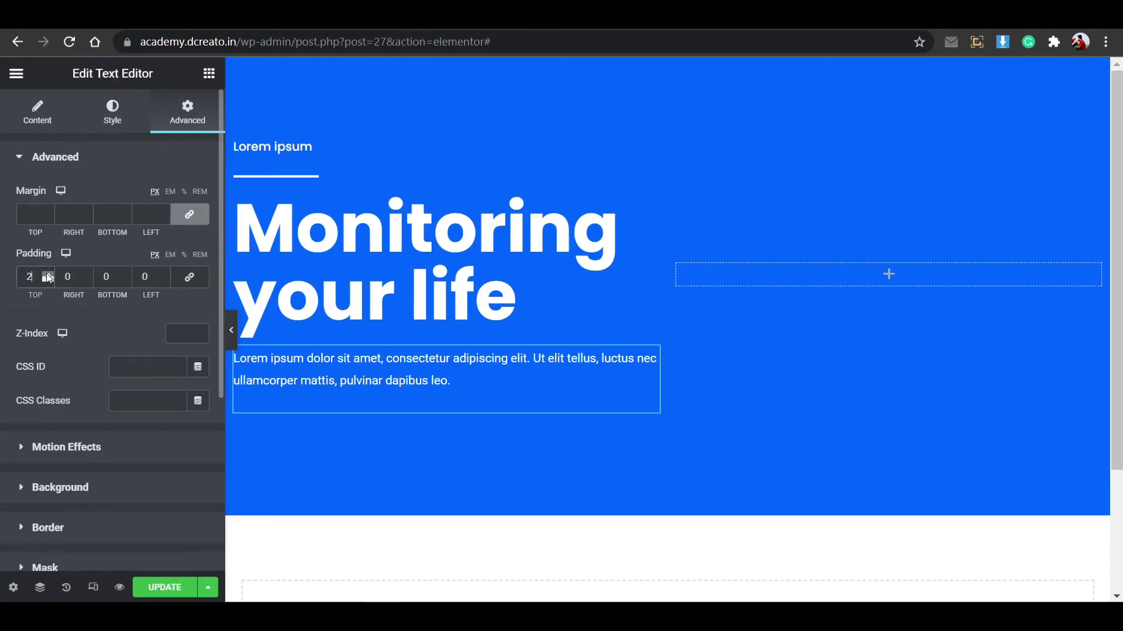
left_click(47, 279)
left_click(47, 278)
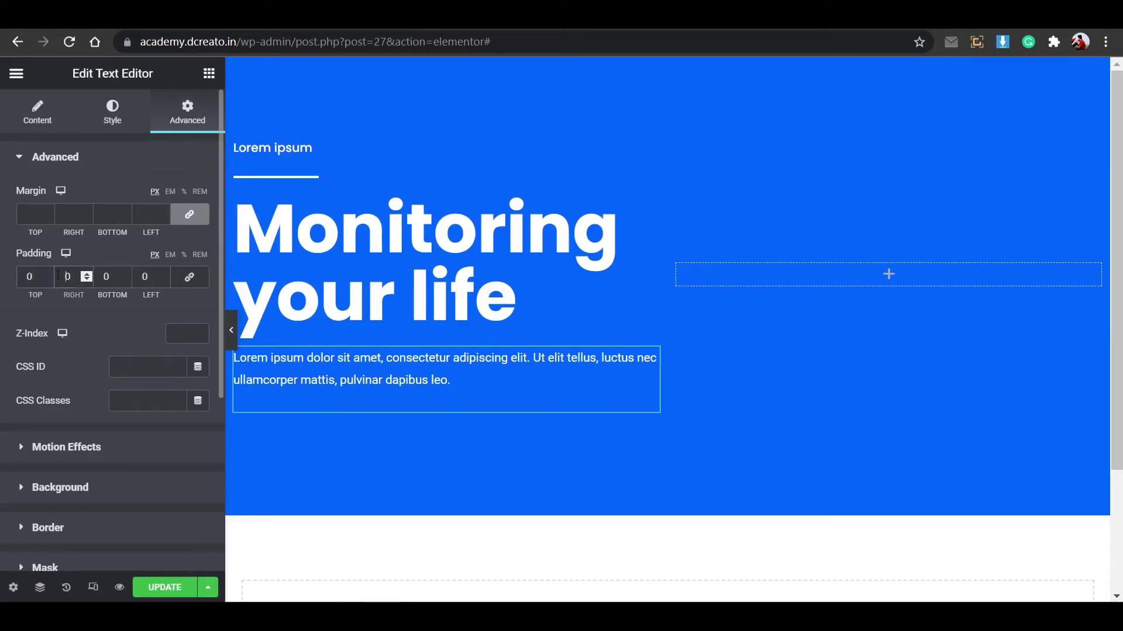
left_click(67, 274)
type("3")
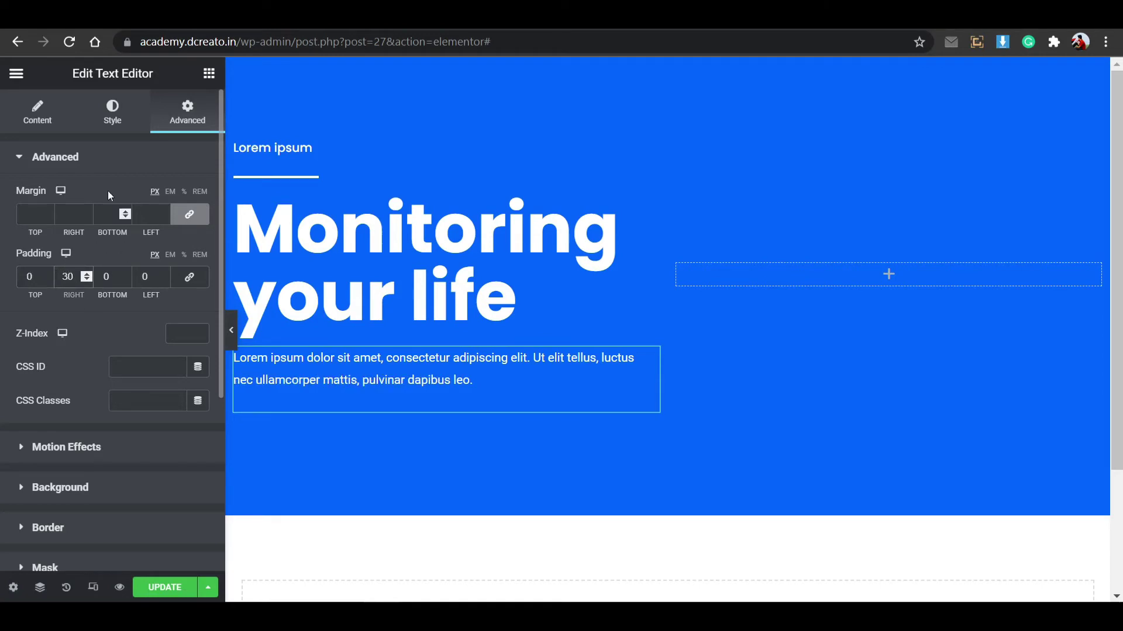
- Set the font family of the text block below the heading to Poppins
left_click(120, 120)
left_click(202, 264)
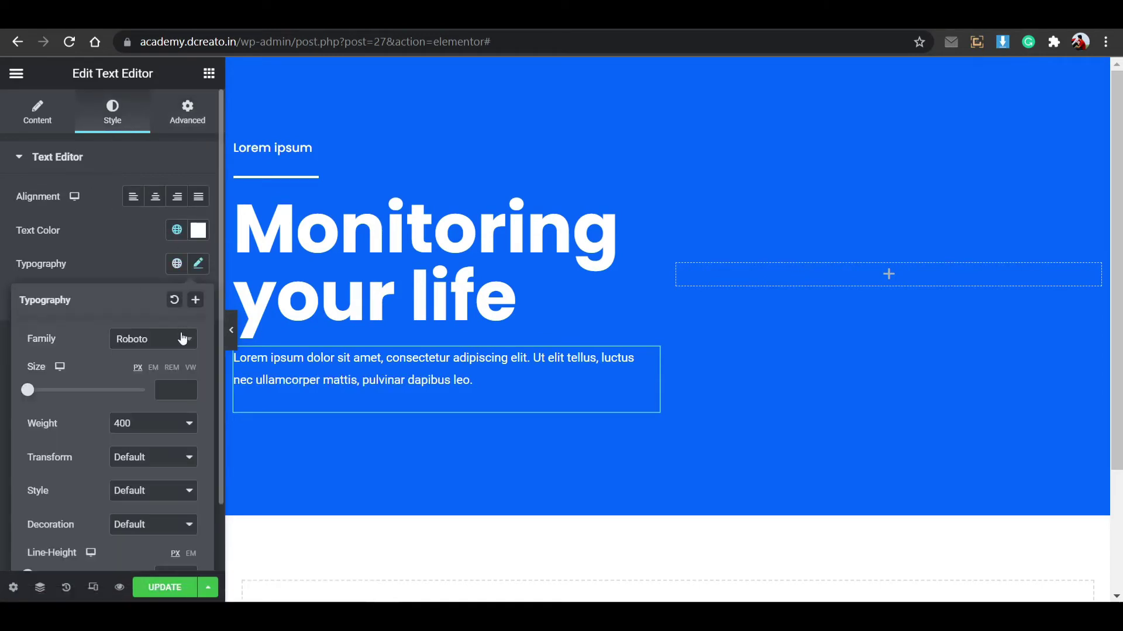
left_click(183, 339)
type("pop")
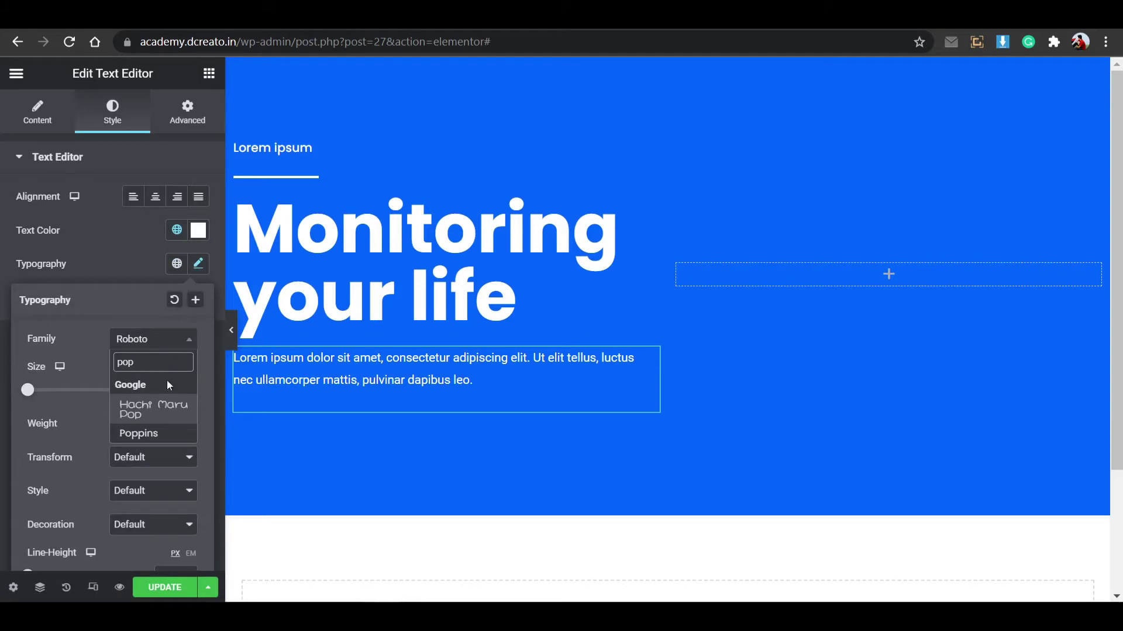
left_click(161, 432)
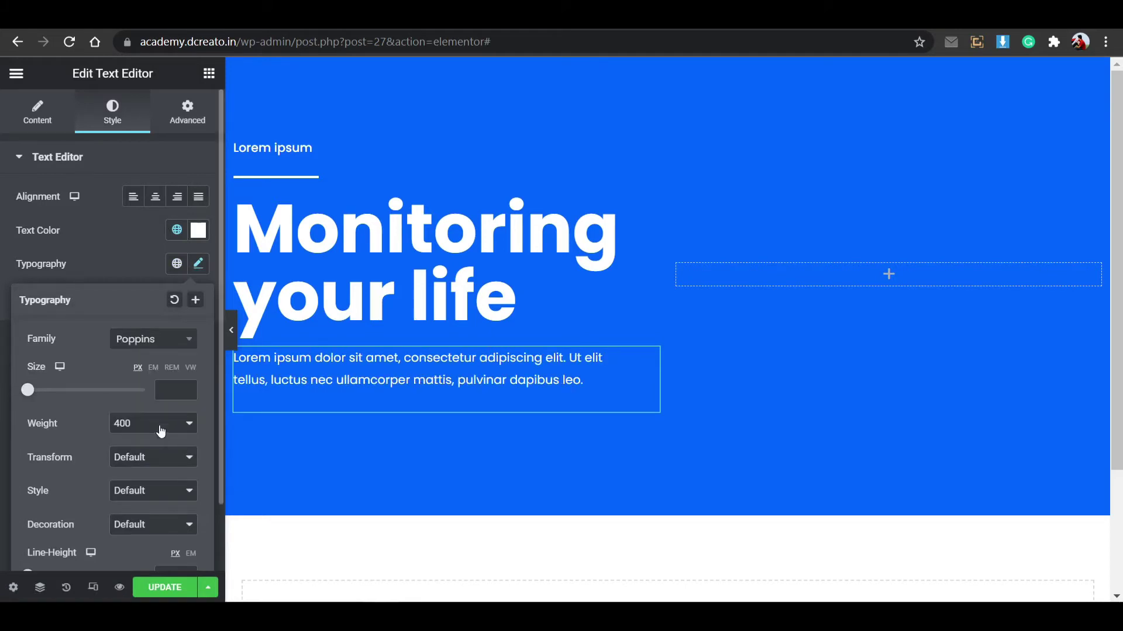
- Find the Button widget and add it below the text block in the first column
left_click(208, 73)
left_click(128, 144)
type("butt")
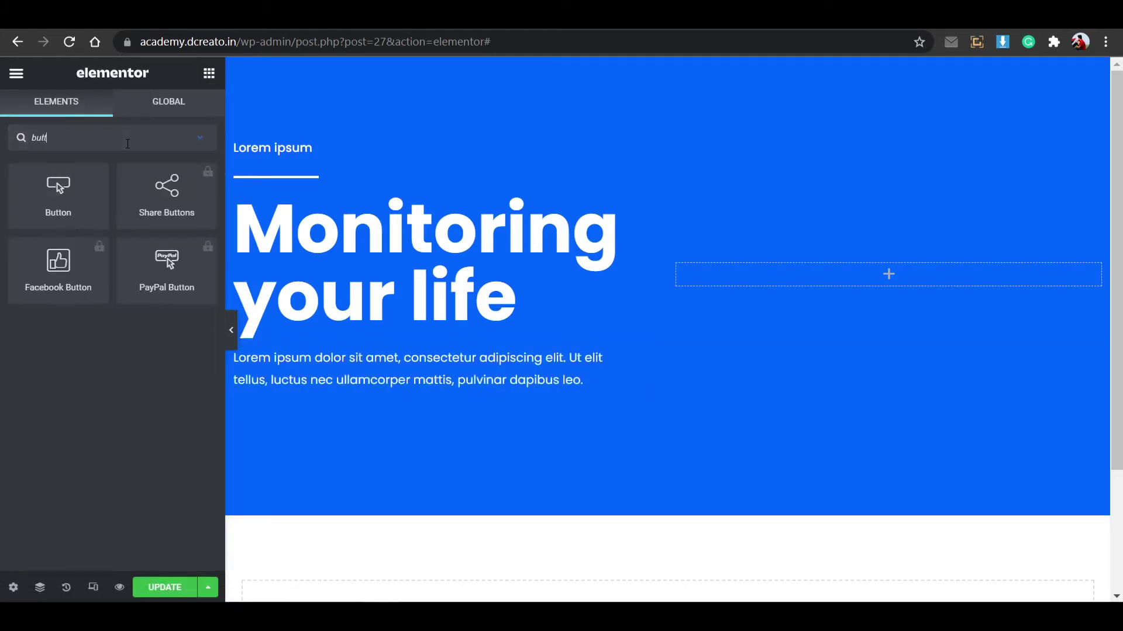
left_click_drag(97, 167, 355, 384)
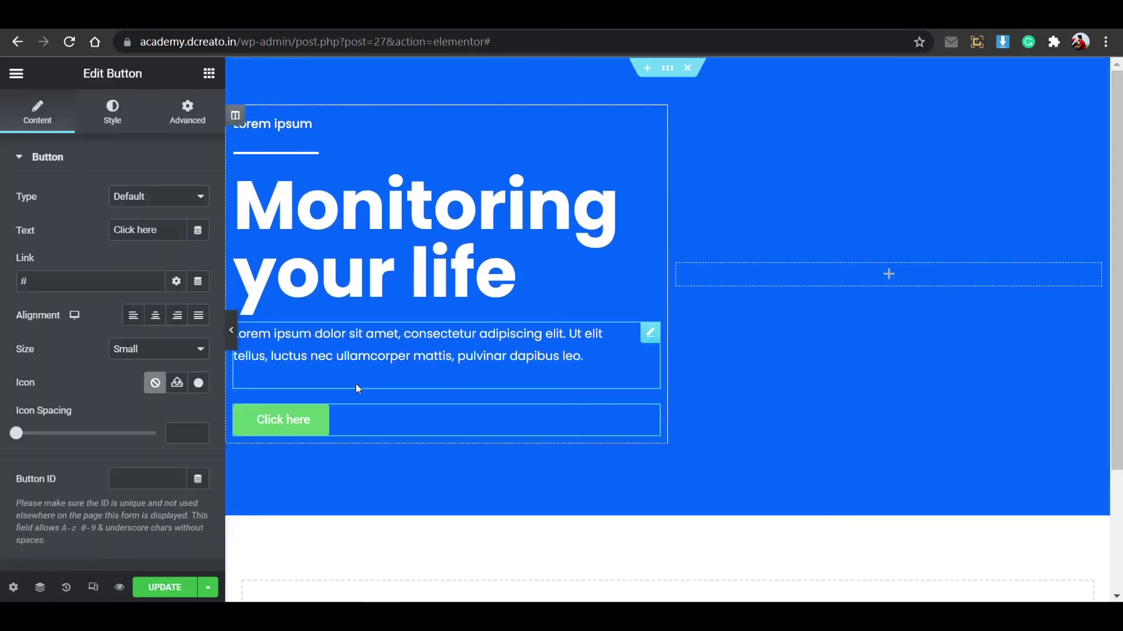
- Make the "Click here" button's background transparent with color #61CE7000 and give it a Solid border 1 px wide on all sides
left_click(117, 110)
left_click(199, 364)
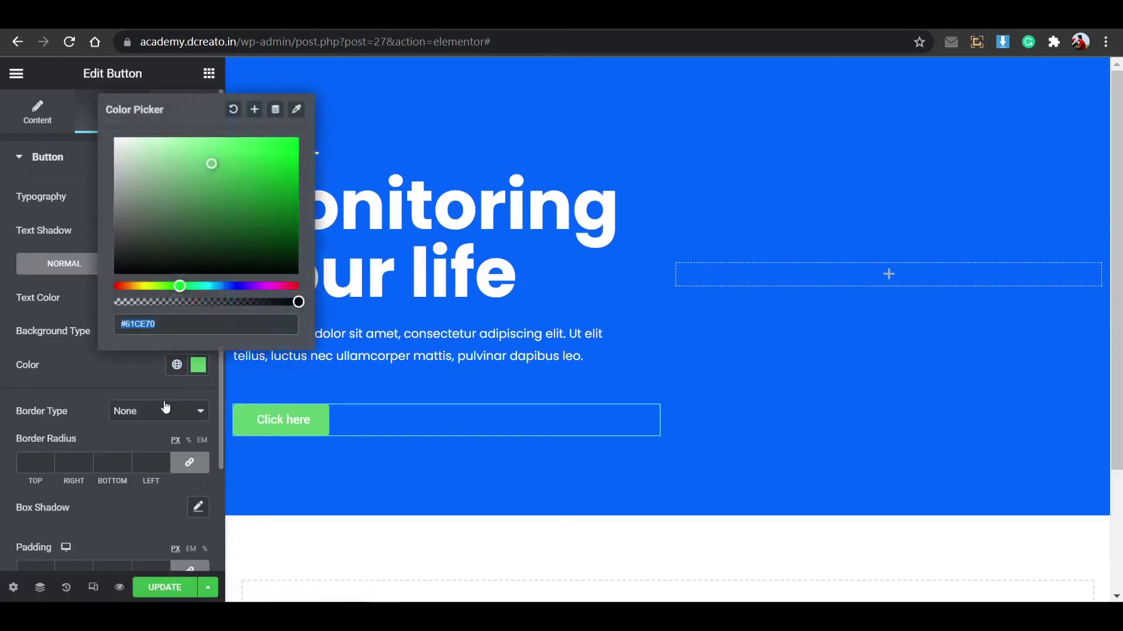
key("End")
type("00")
left_click(171, 408)
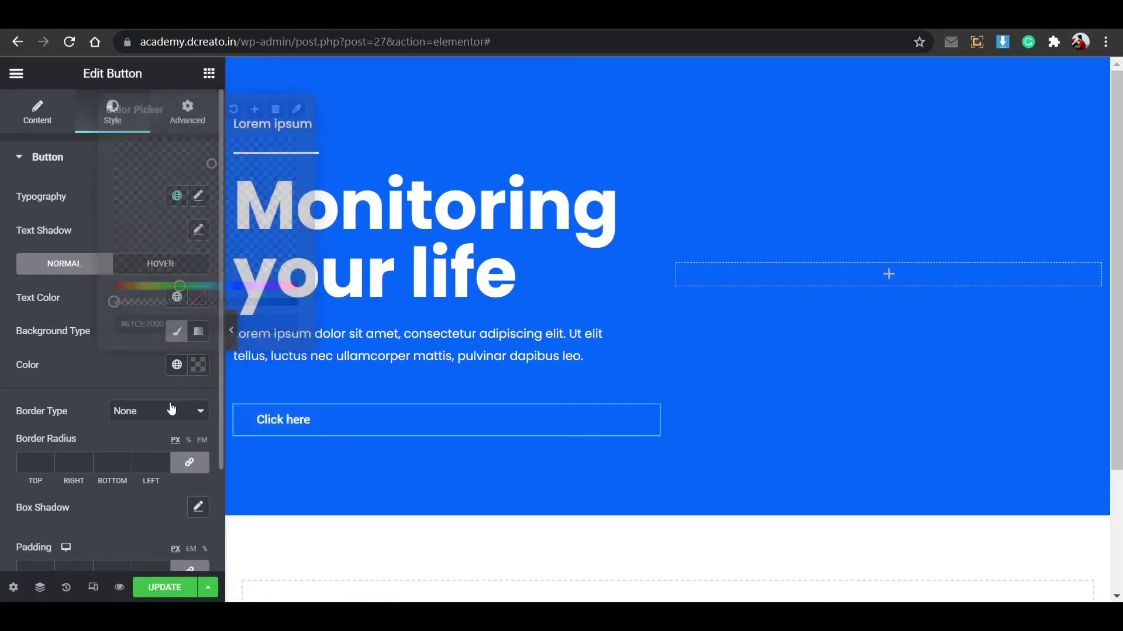
left_click(171, 408)
left_click(145, 437)
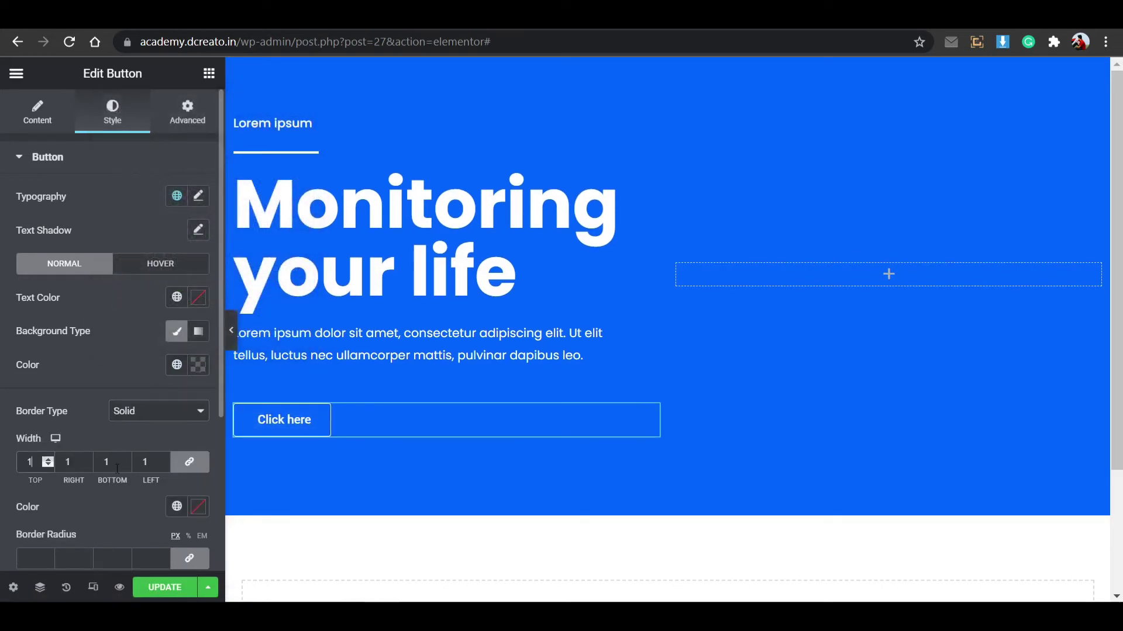
left_click(199, 196)
left_click(184, 277)
left_click(181, 279)
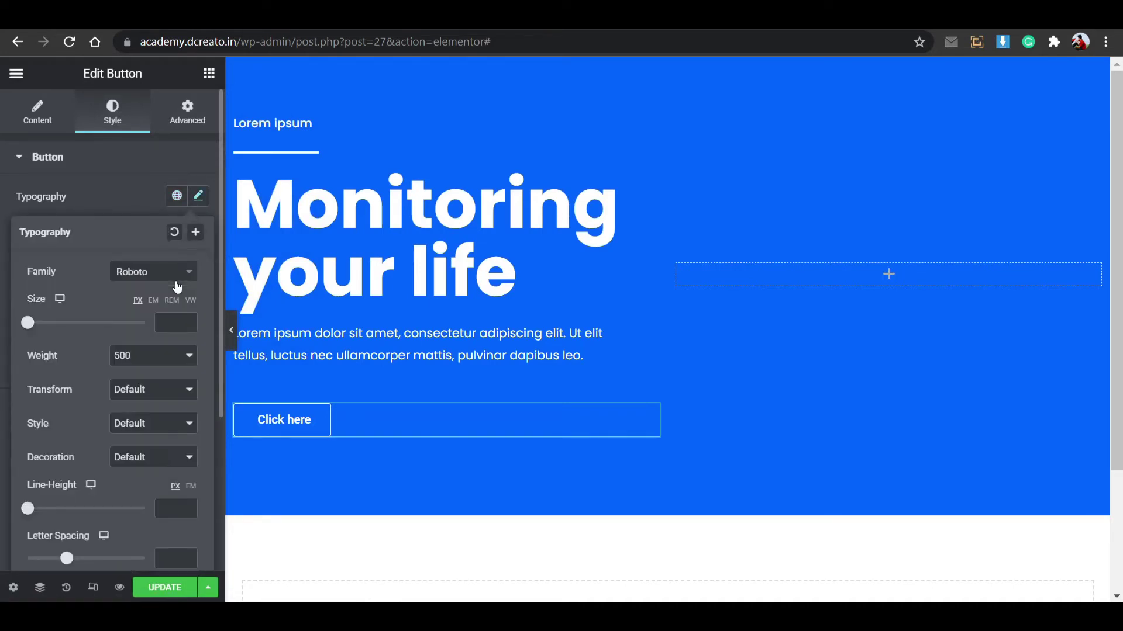
left_click(178, 281)
left_click(158, 292)
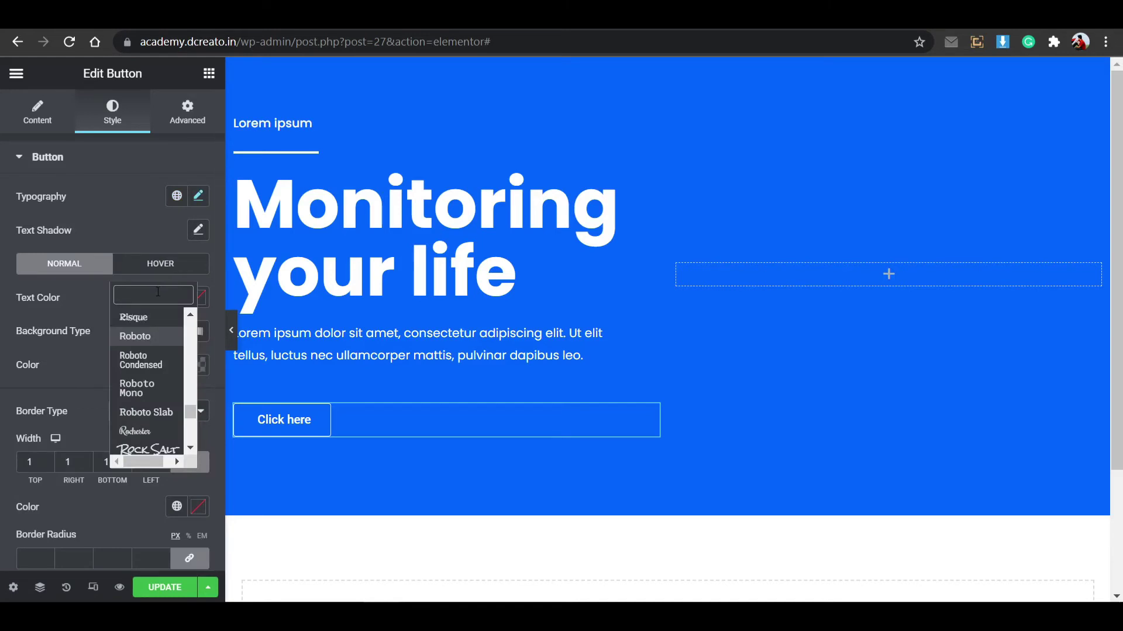
key("Escape")
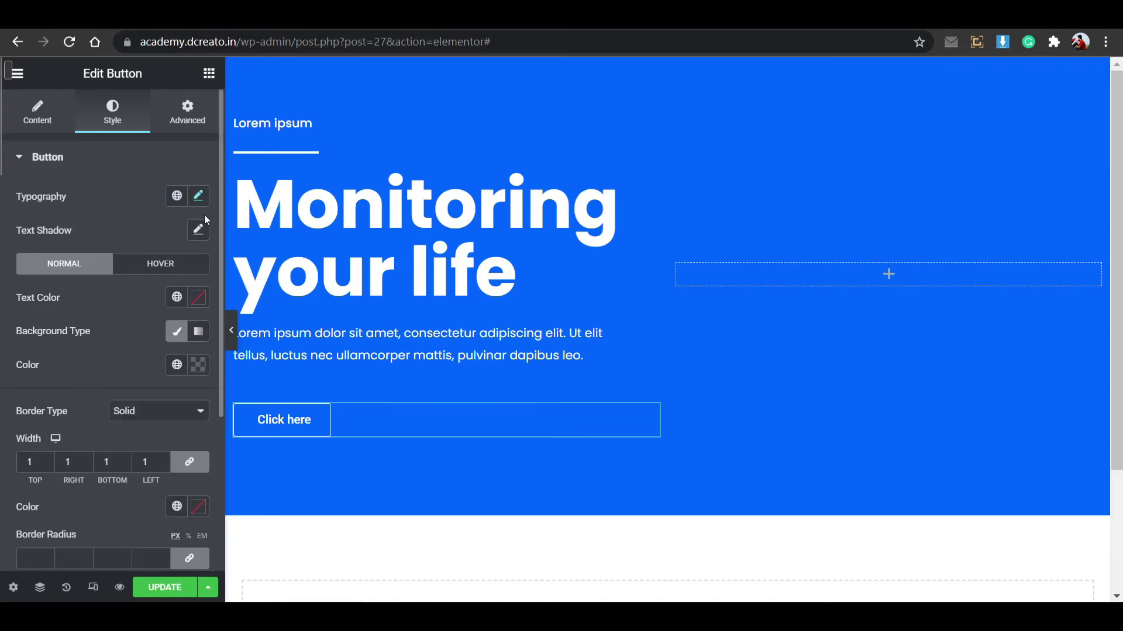
- Set the "Click here" button's font family to Poppins
left_click(198, 196)
left_click(164, 274)
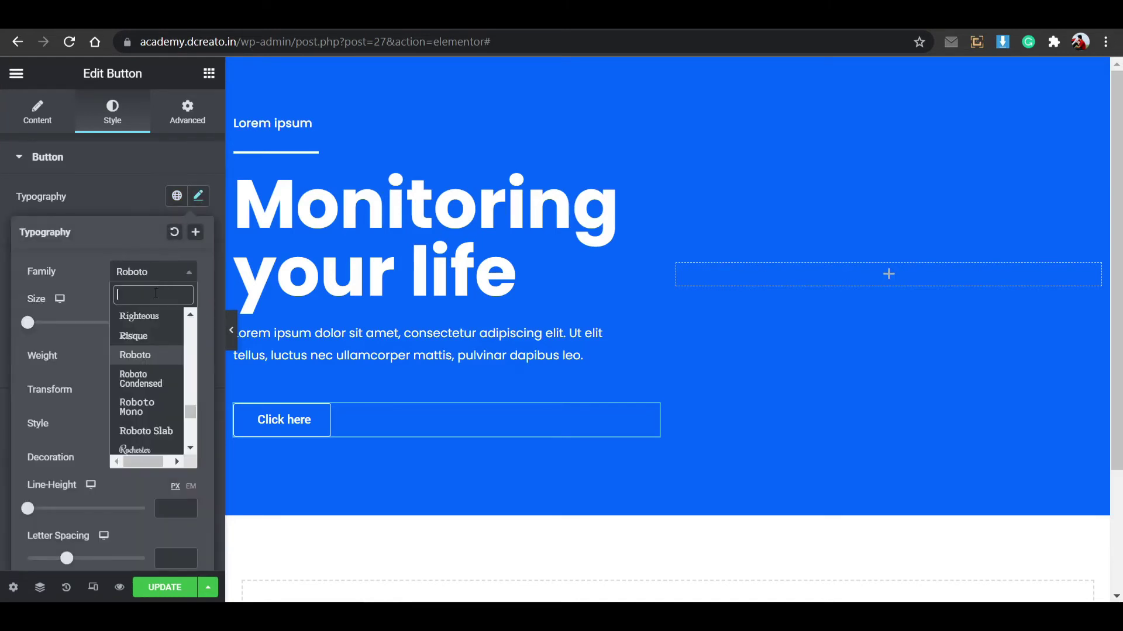
type("pop")
left_click(147, 366)
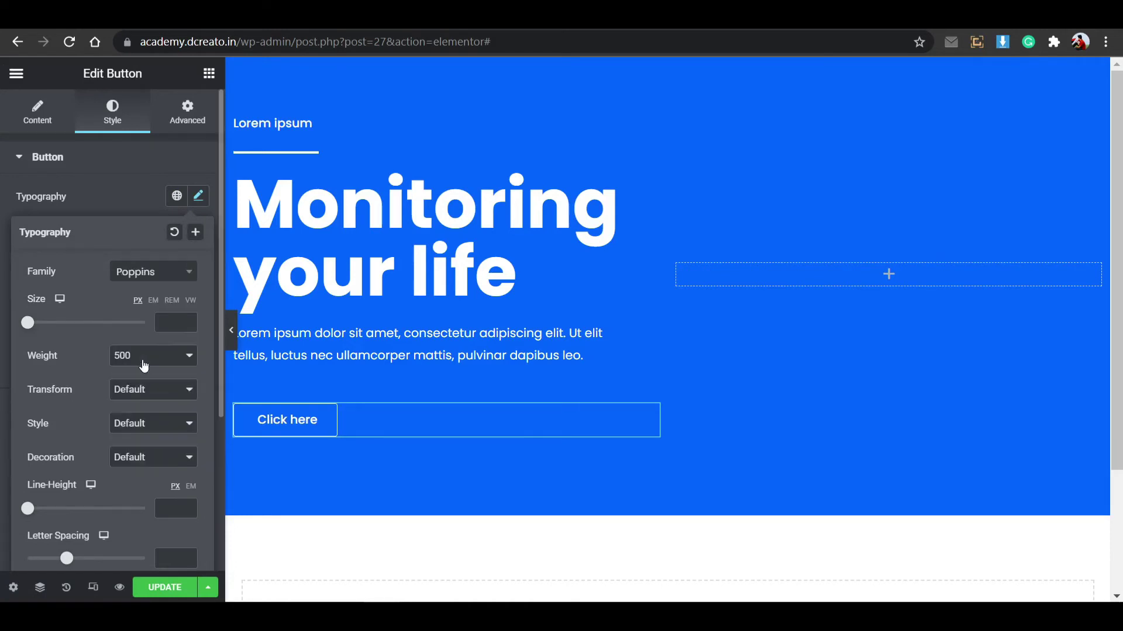
- Set the "Click here" button's hover border color to white
left_click(194, 204)
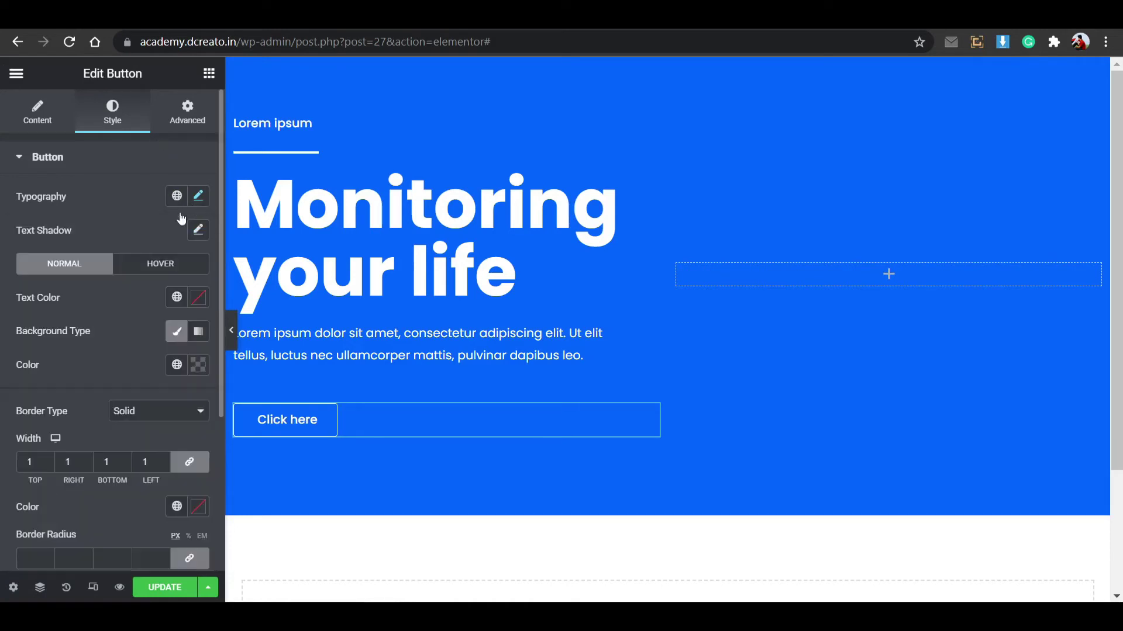
left_click(169, 268)
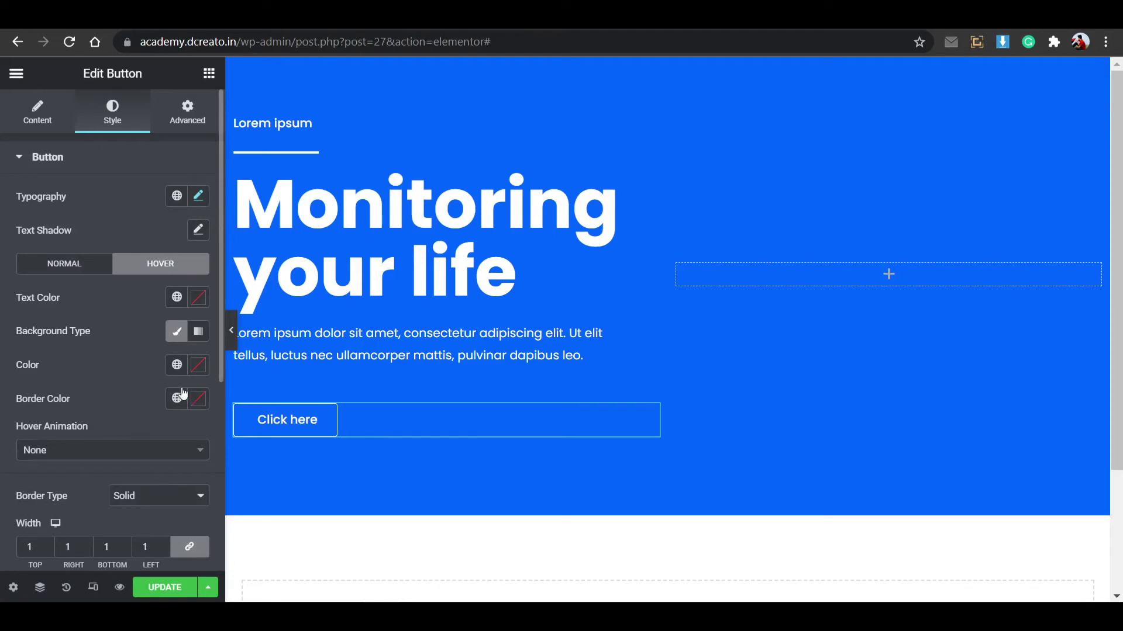
left_click(198, 398)
left_click_drag(175, 228, 114, 173)
left_click(198, 398)
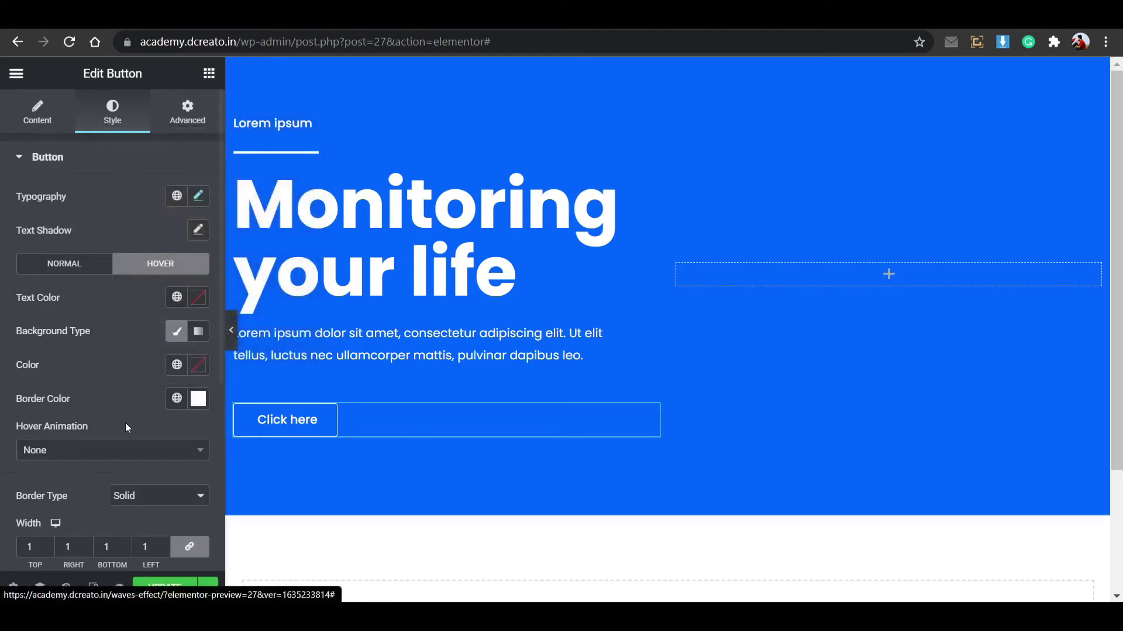
- Try the Bounce Out hover animation on the "Click here" button and reset it to None
left_click(88, 450)
left_click(53, 306)
left_click(92, 448)
left_click(150, 451)
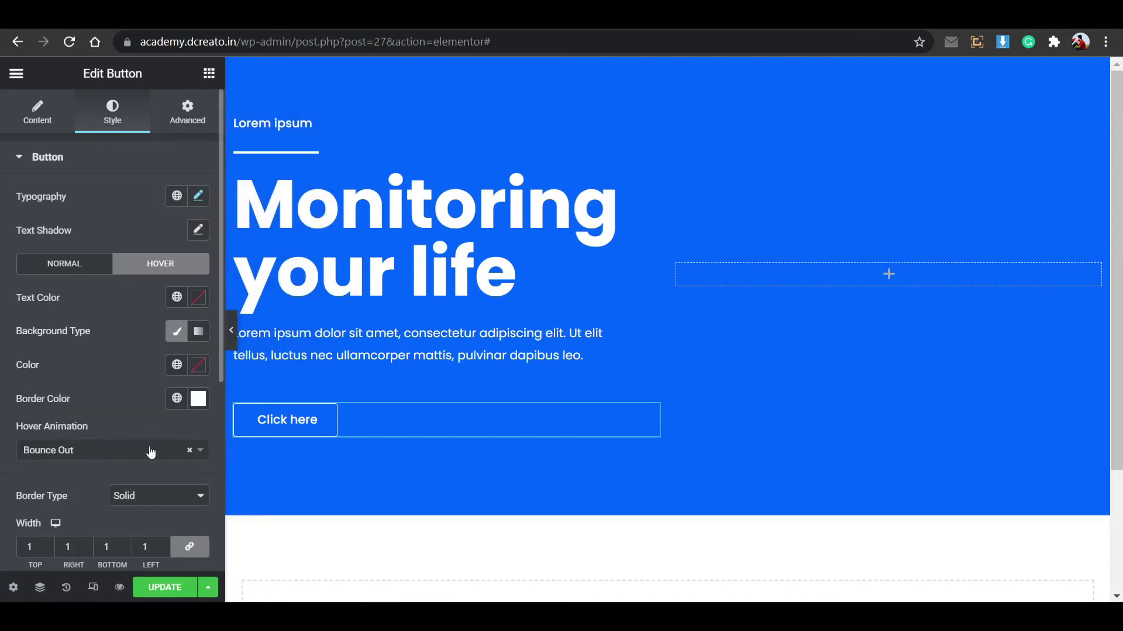
left_click(188, 452)
left_click(191, 457)
- Set the button's hover background color to white from the global colors
left_click(198, 365)
left_click(176, 365)
scroll(153, 359, "down", 5)
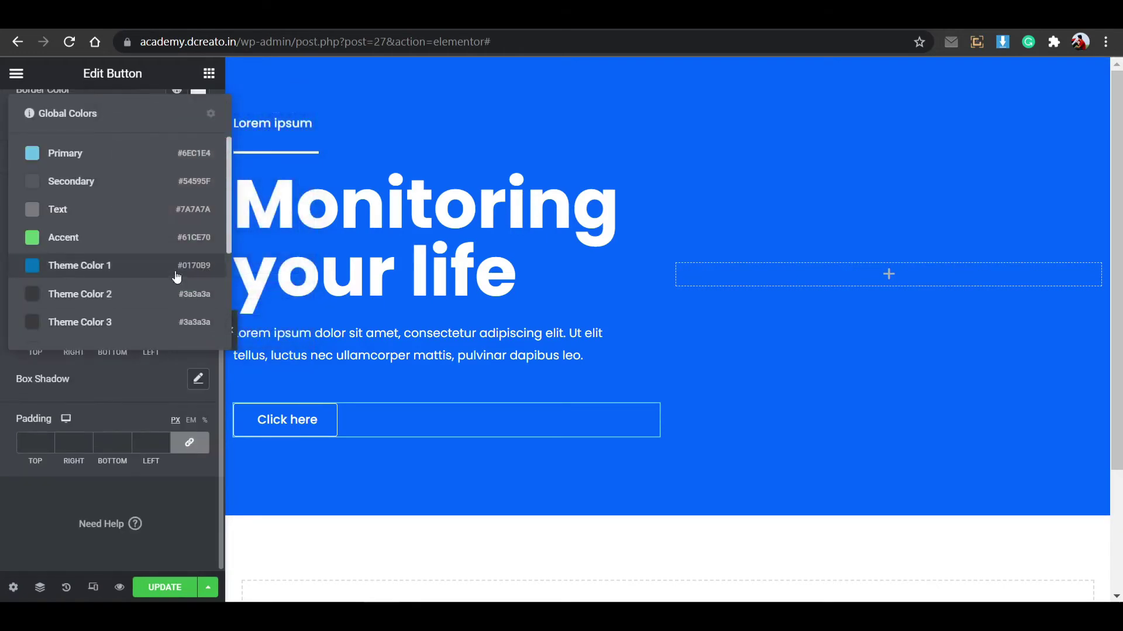
scroll(177, 277, "down", 3)
left_click(189, 234)
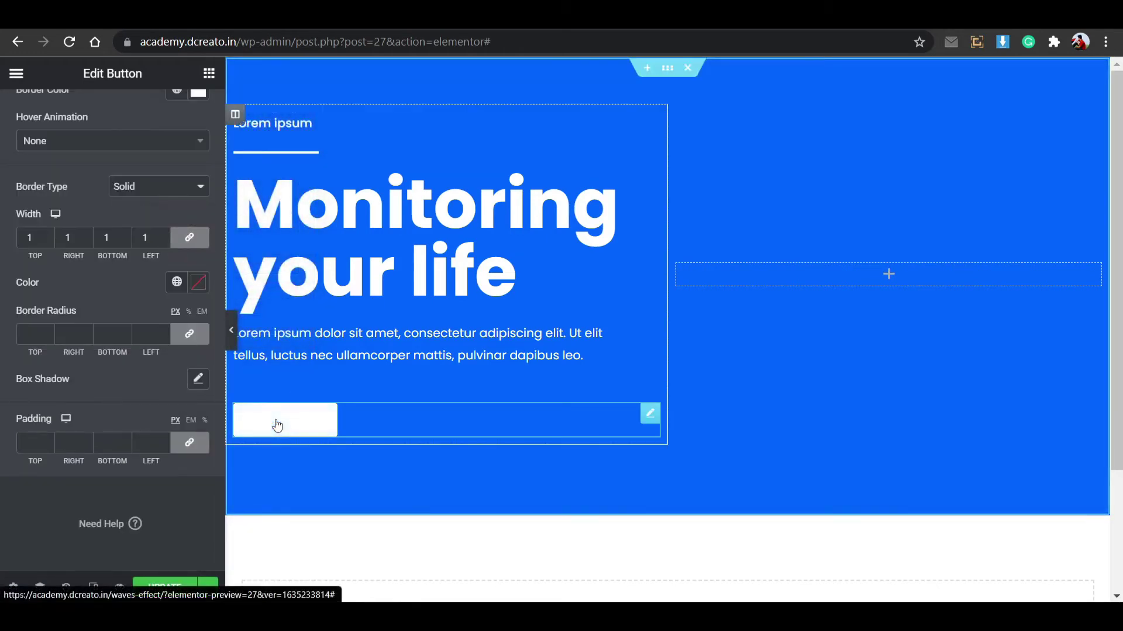
- Try the global black as the button's hover text color and make it fully transparent with #00000000
scroll(149, 351, "up", 5)
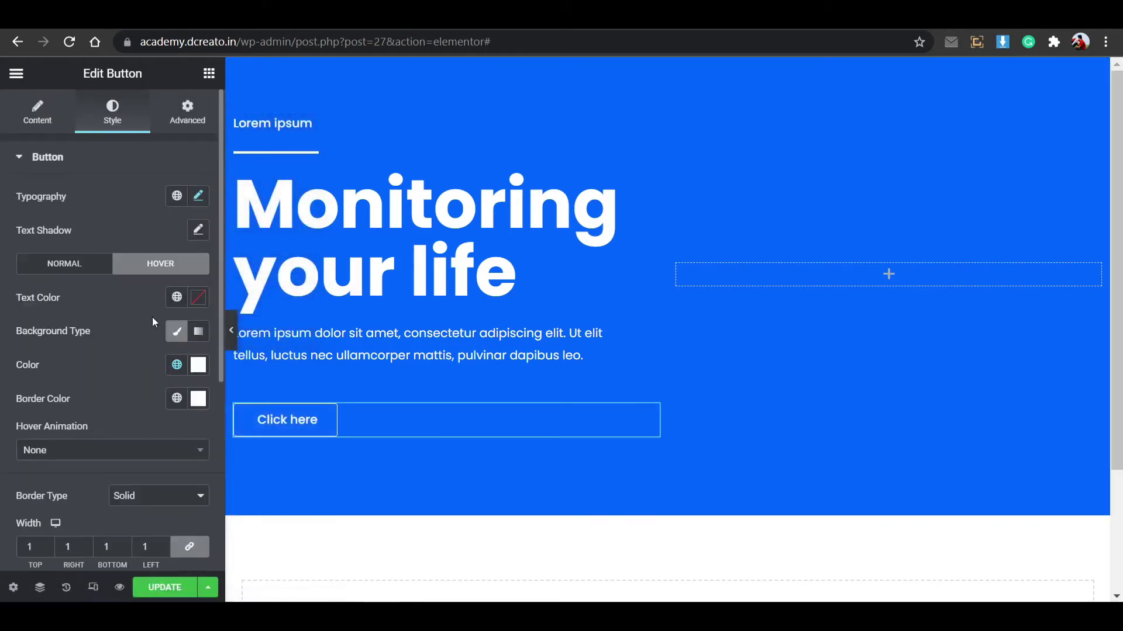
left_click(186, 298)
scroll(105, 527, "down", 3)
left_click(98, 546)
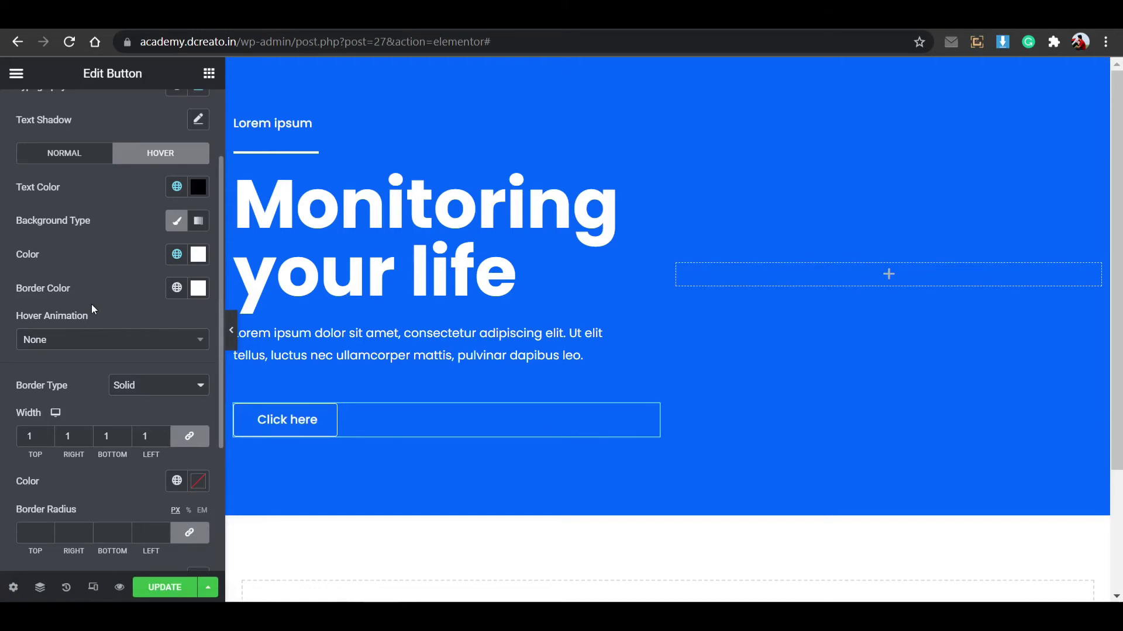
left_click(197, 194)
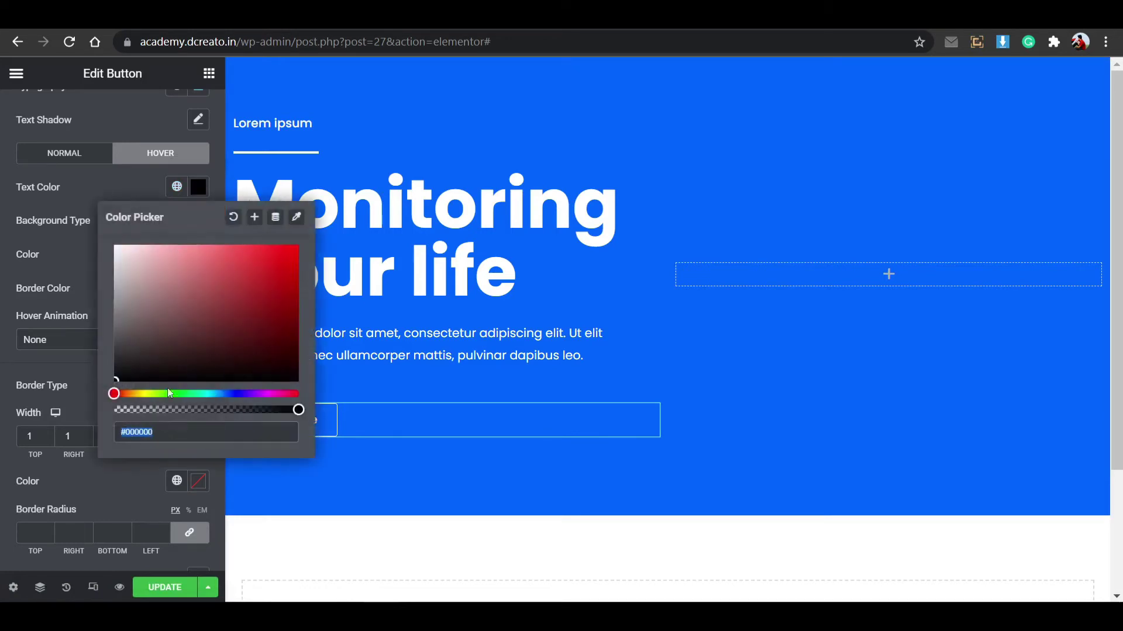
left_click_drag(166, 408, 2, 399)
left_click(231, 220)
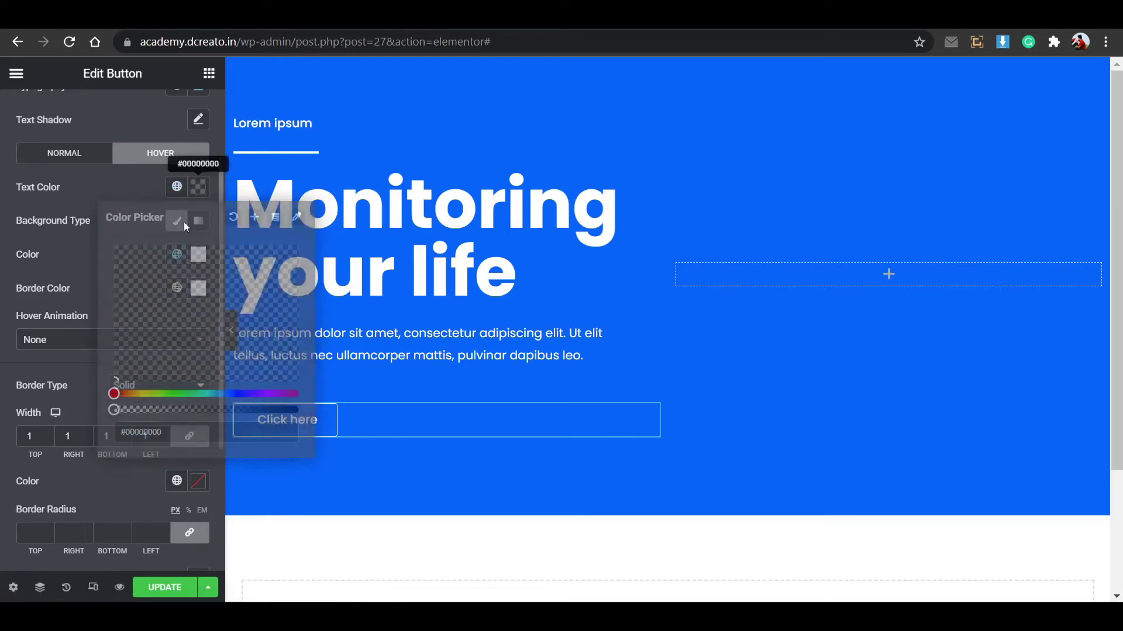
left_click(198, 190)
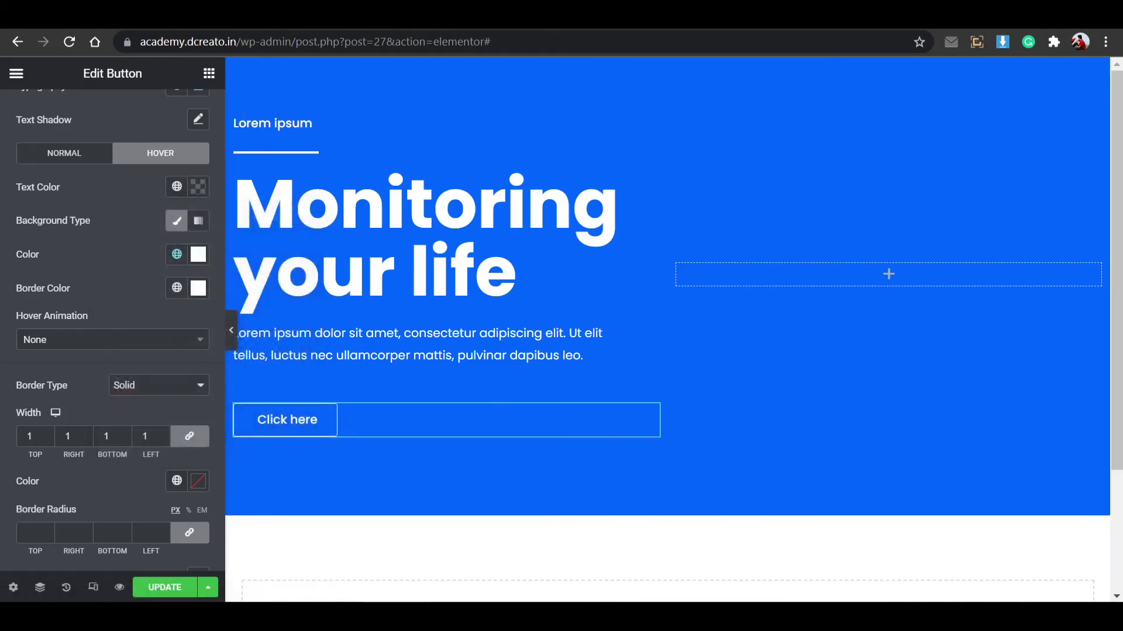
- Switch to Quick HTML Color Picker and sample the section's blue background color
key("alt+Tab")
left_click(468, 284)
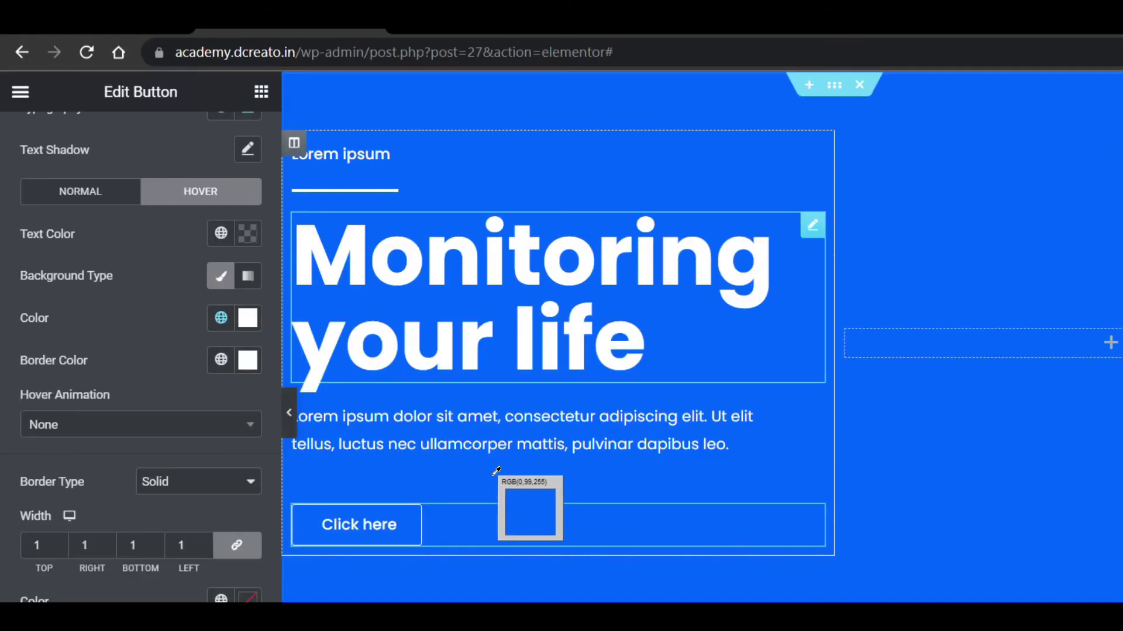
left_click(496, 391)
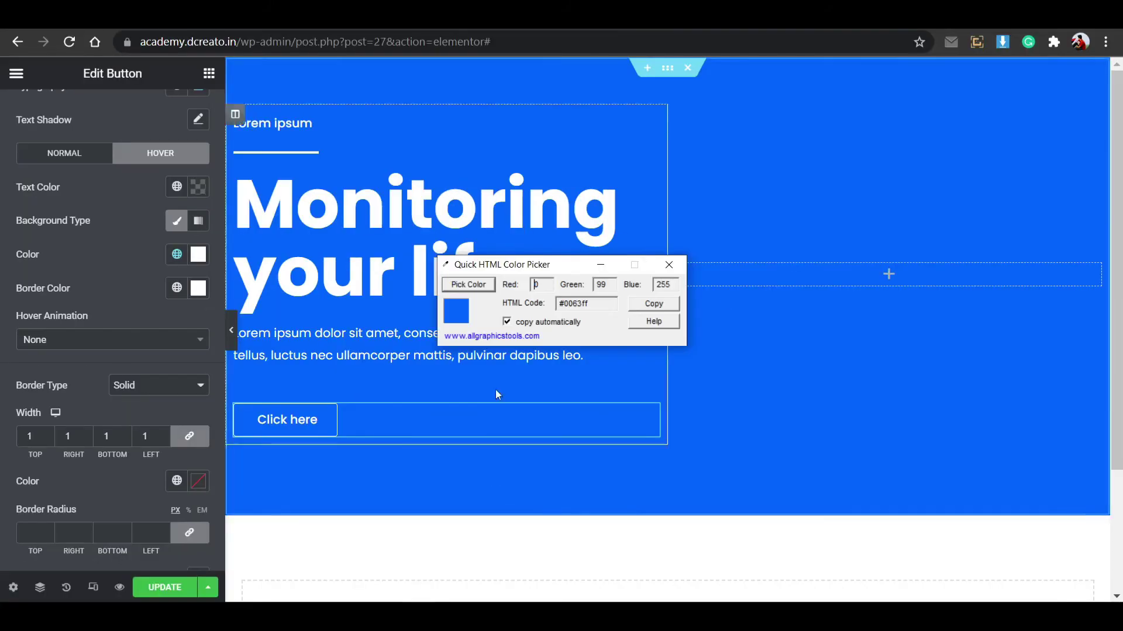
left_click(599, 265)
- Set the button's hover text color to #0063ff and its border radius to 35 px on all sides
left_click(198, 187)
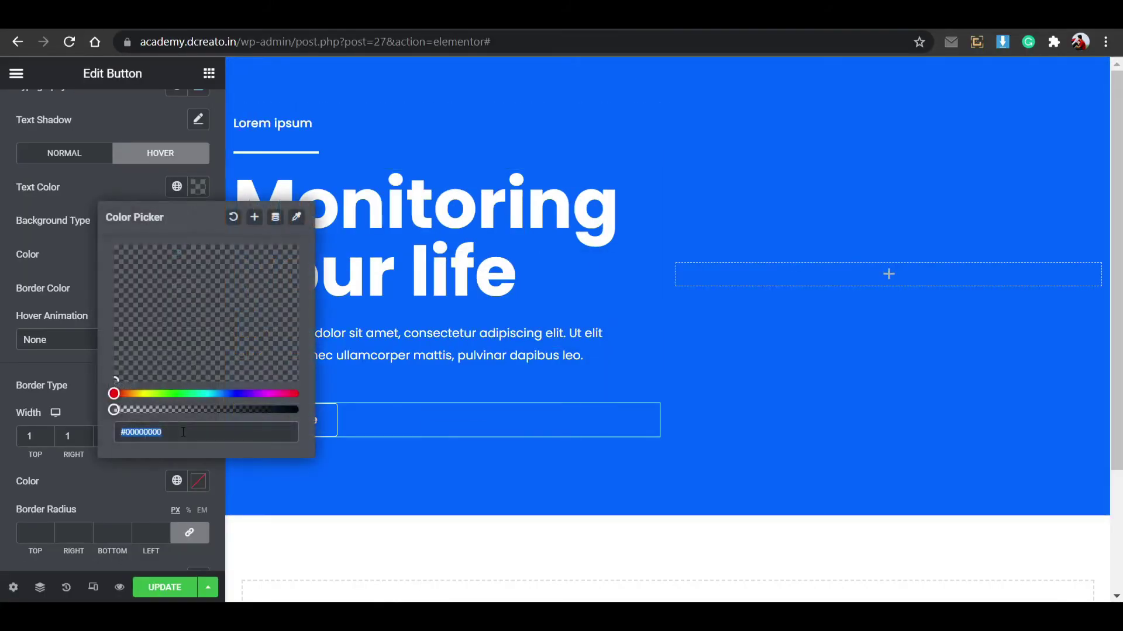
type("#0063ff")
left_click(197, 186)
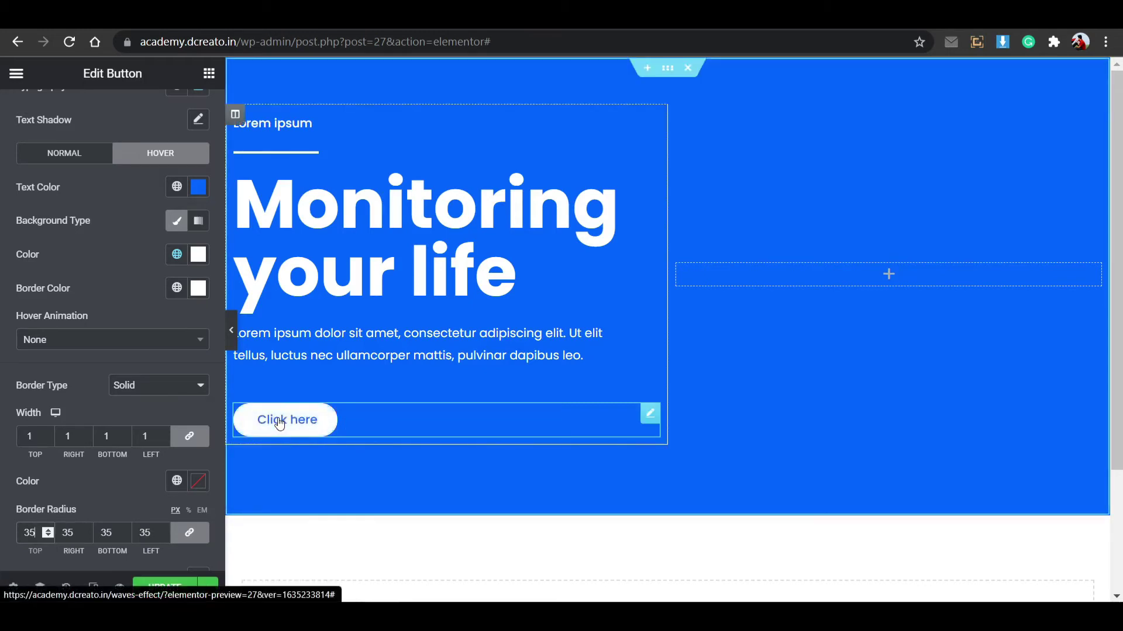
scroll(125, 399, "up", 2)
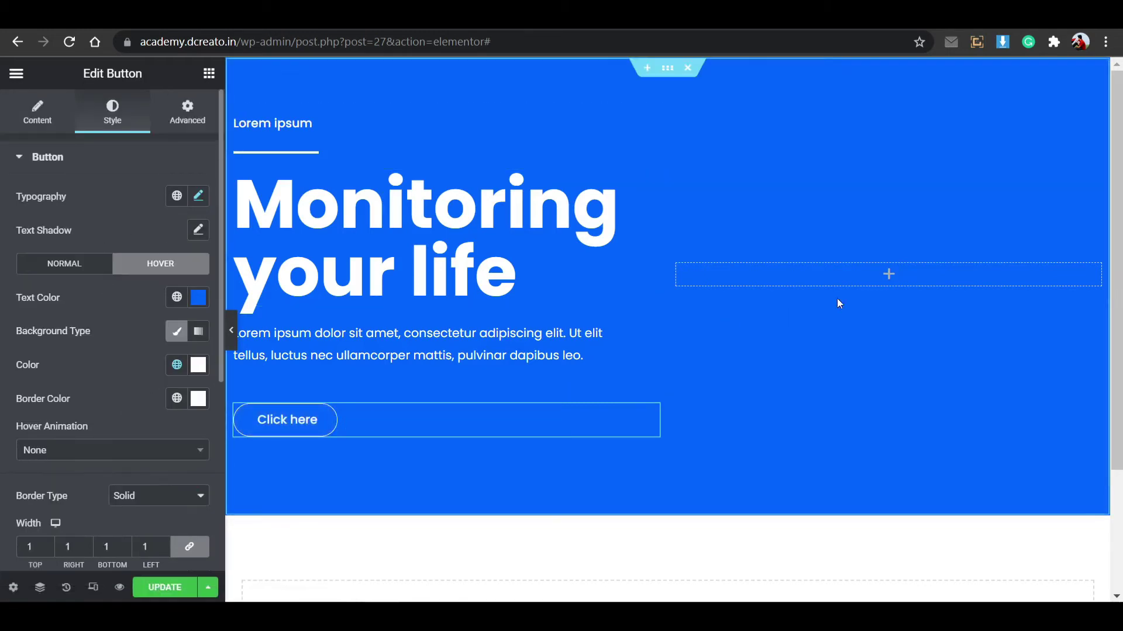
- Add an Image widget to the empty second column and insert the VR headset picture from the media library
left_click(886, 274)
left_click_drag(47, 294, 854, 275)
left_click(113, 259)
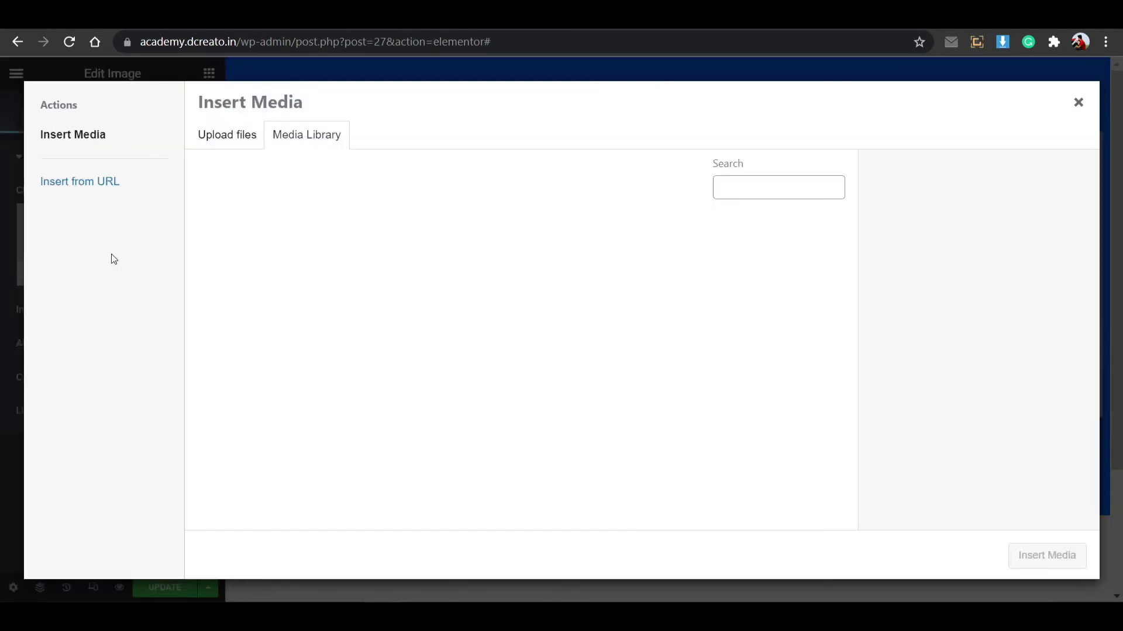
left_click(304, 263)
left_click(1044, 566)
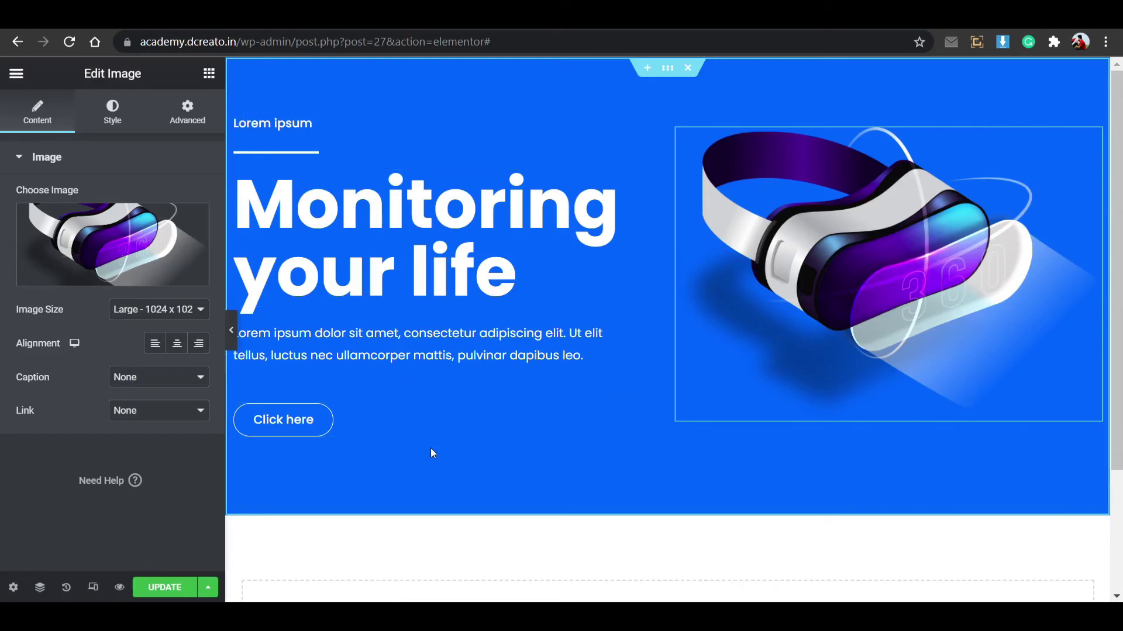
- Open the blue section's advanced settings and update the page
left_click(665, 68)
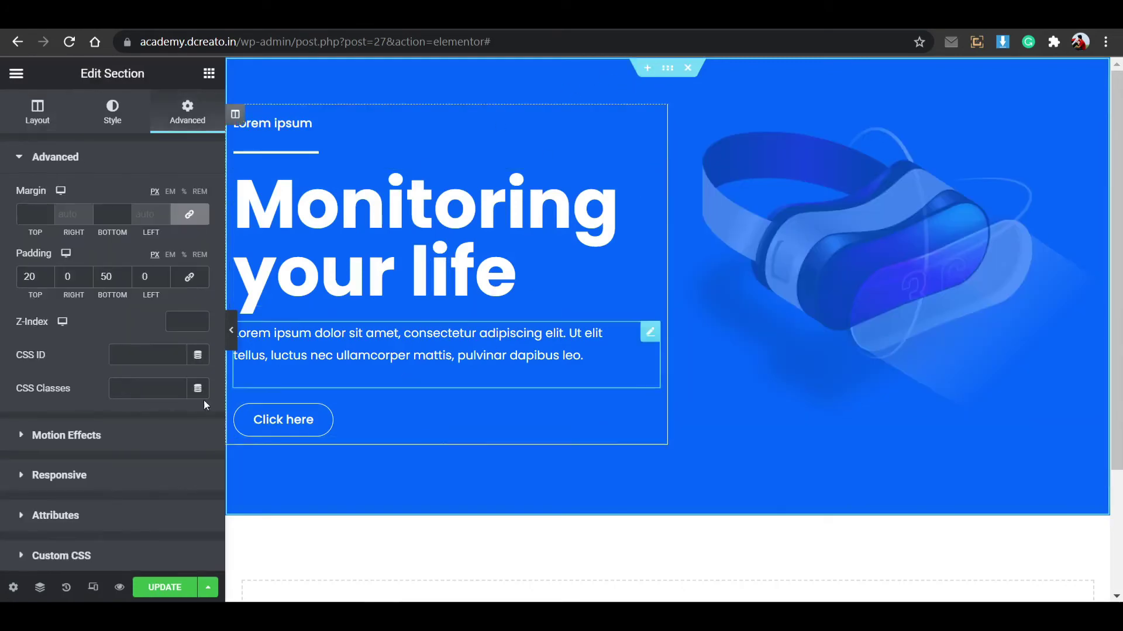
left_click(188, 594)
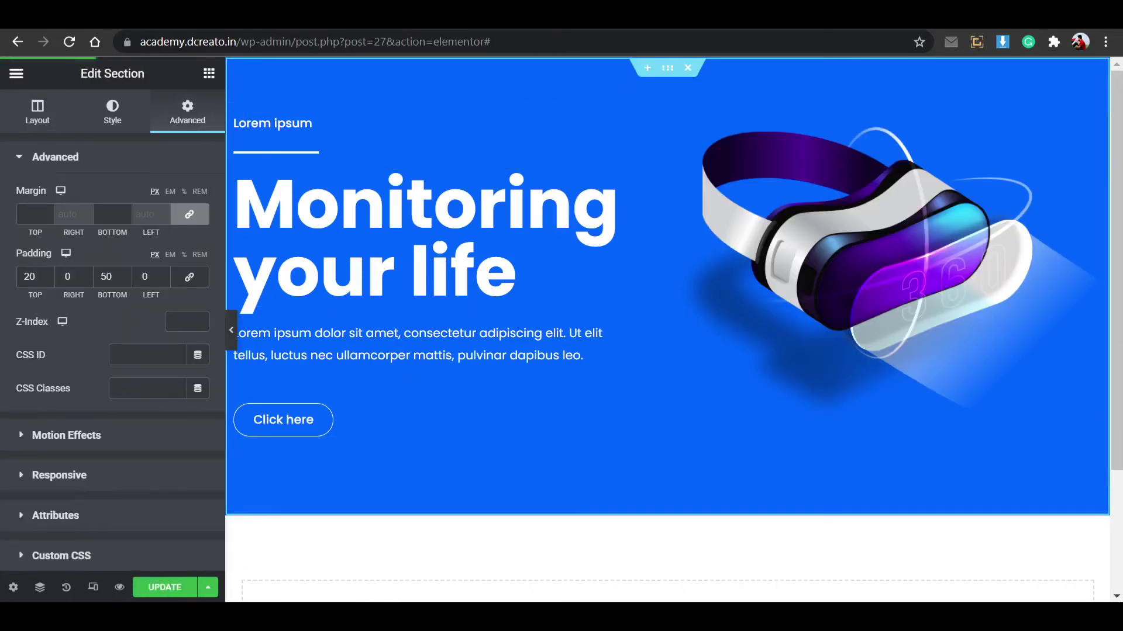
- In the css file in Notepad, set the wave animation's margin-left at the 50% keyframe to -1500px
key("ctrl+Tab")
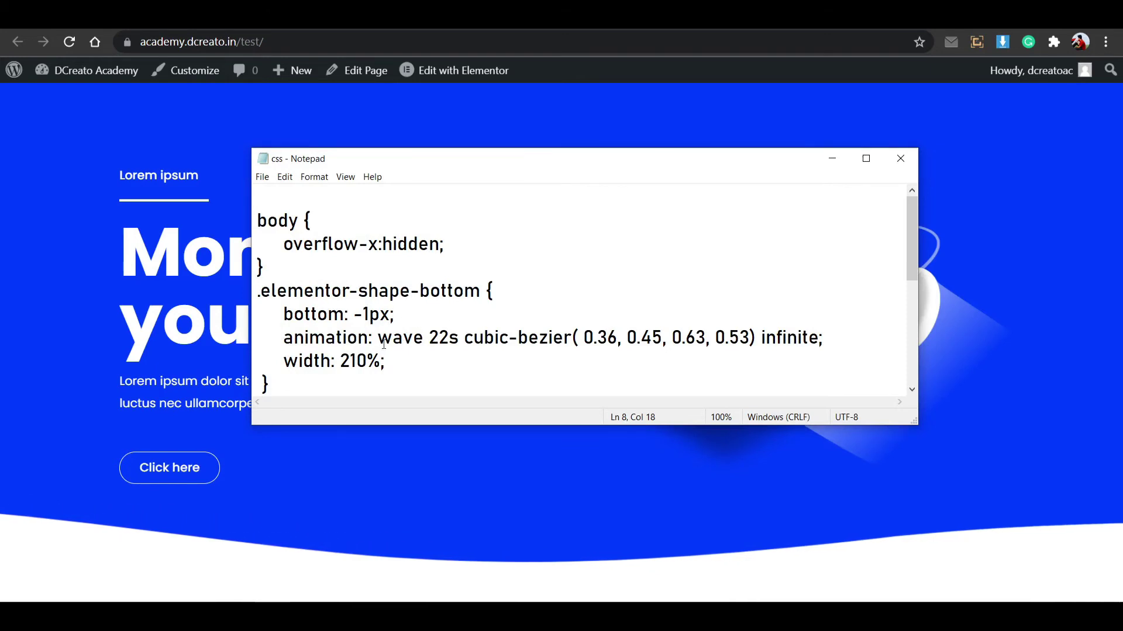
scroll(384, 344, "down", 1)
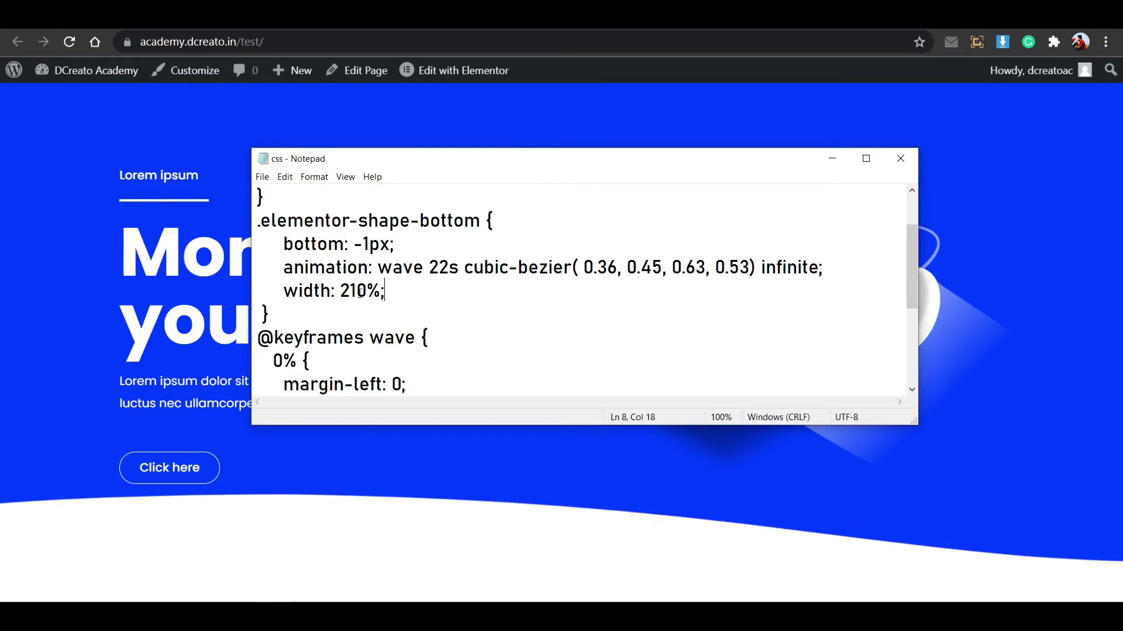
scroll(379, 355, "down", 2)
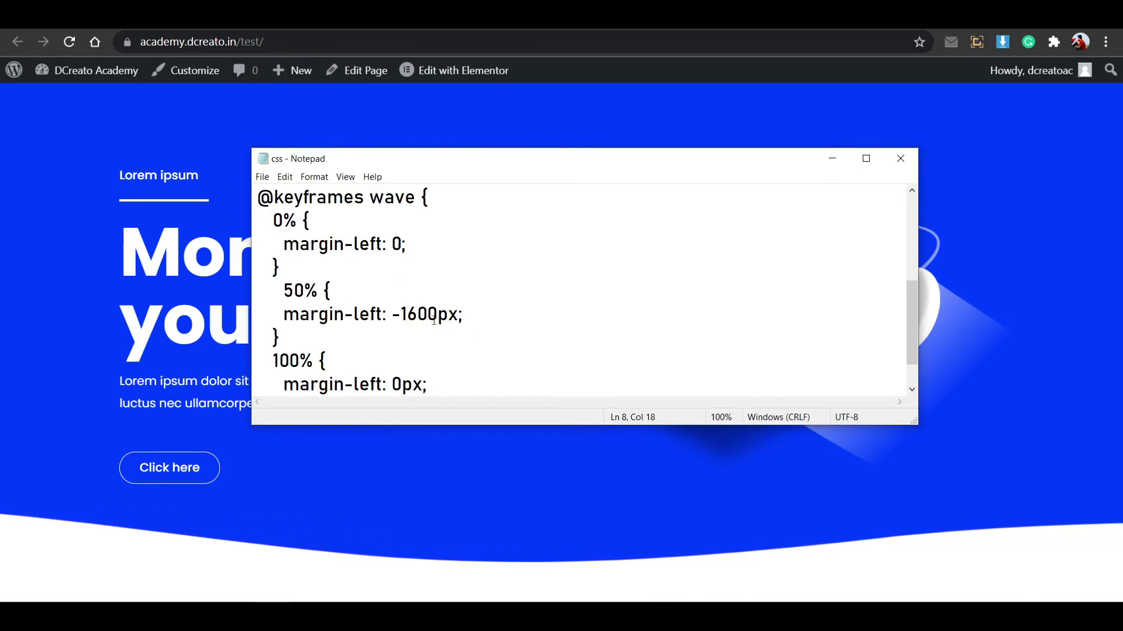
key("BackSpace")
type("5")
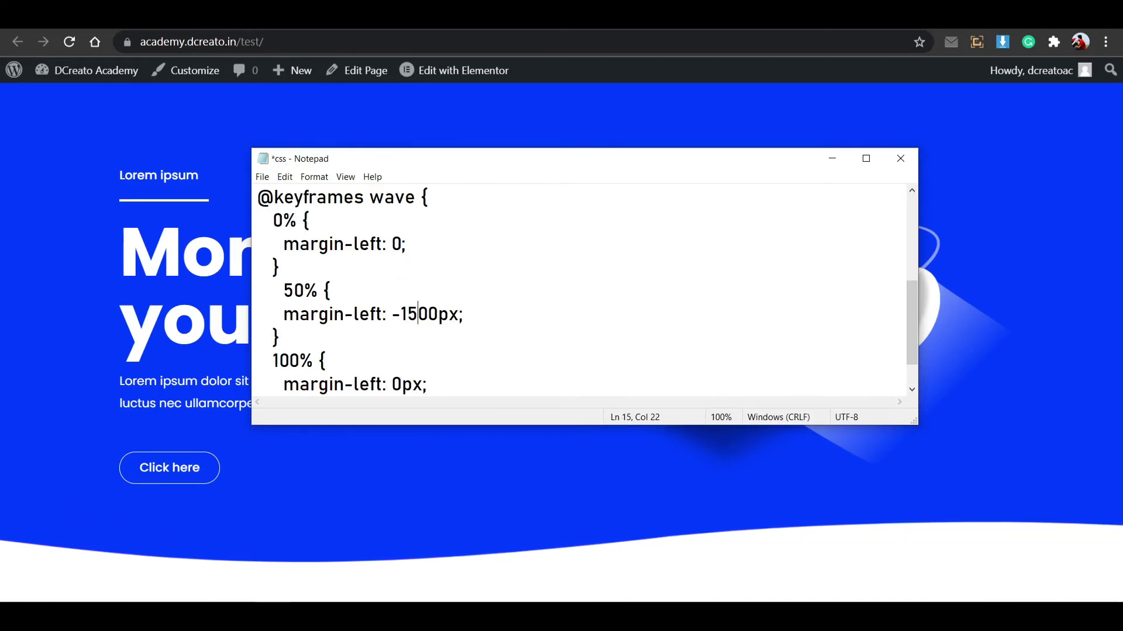
scroll(369, 345, "down", 1)
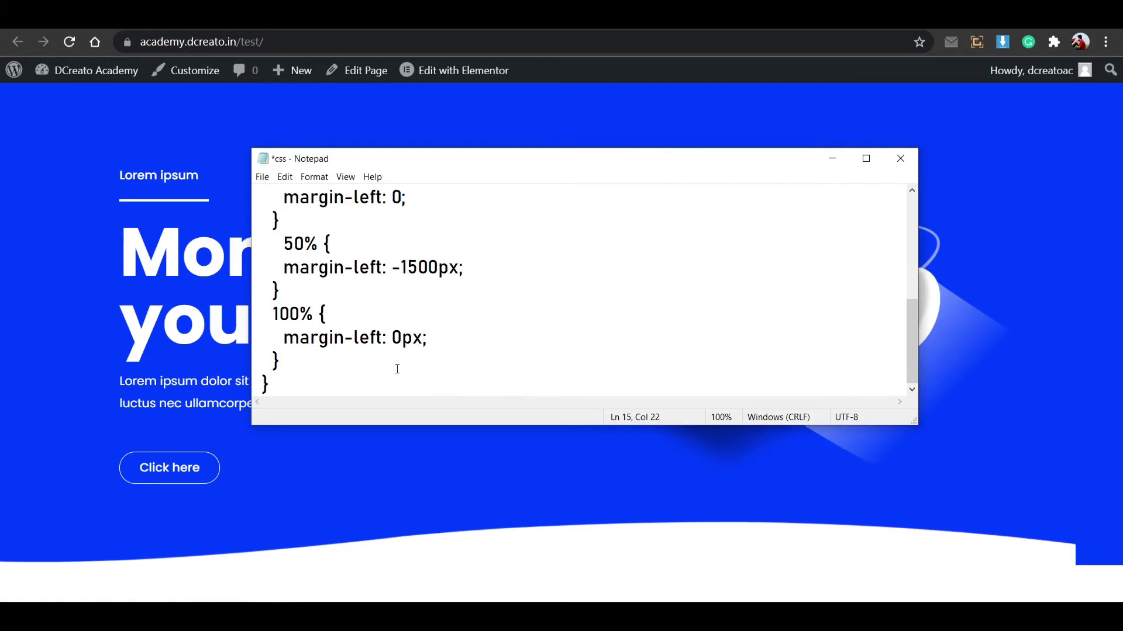
- Set the wave animation's duration to 20s in the .elementor-shape-bottom rule and copy the entire CSS code
scroll(410, 351, "up", 3)
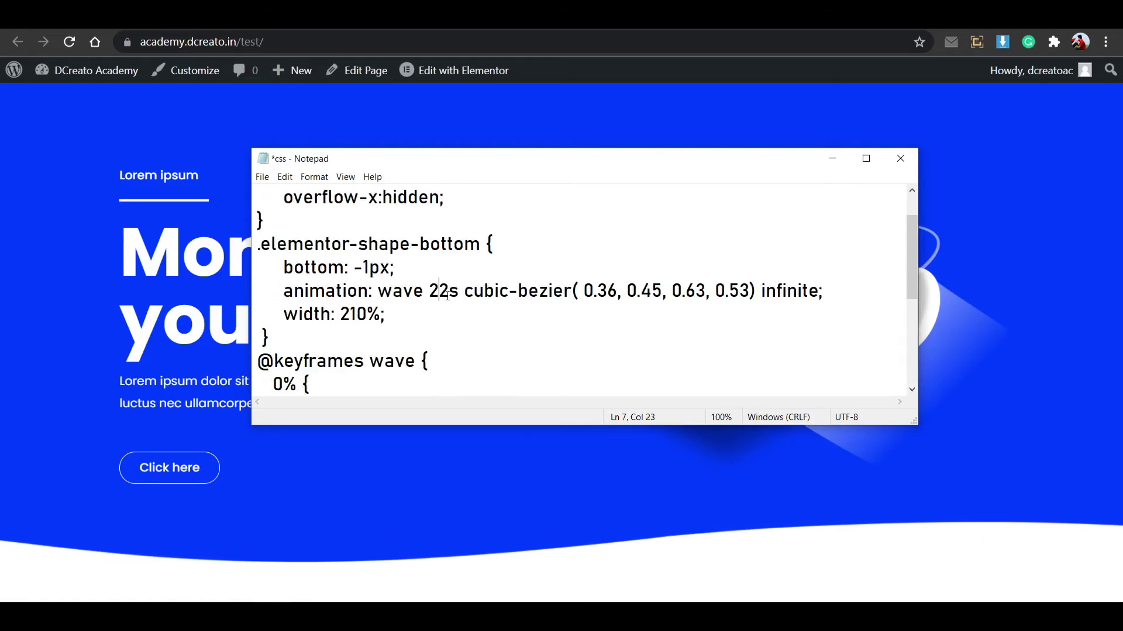
key("BackSpace")
type("0")
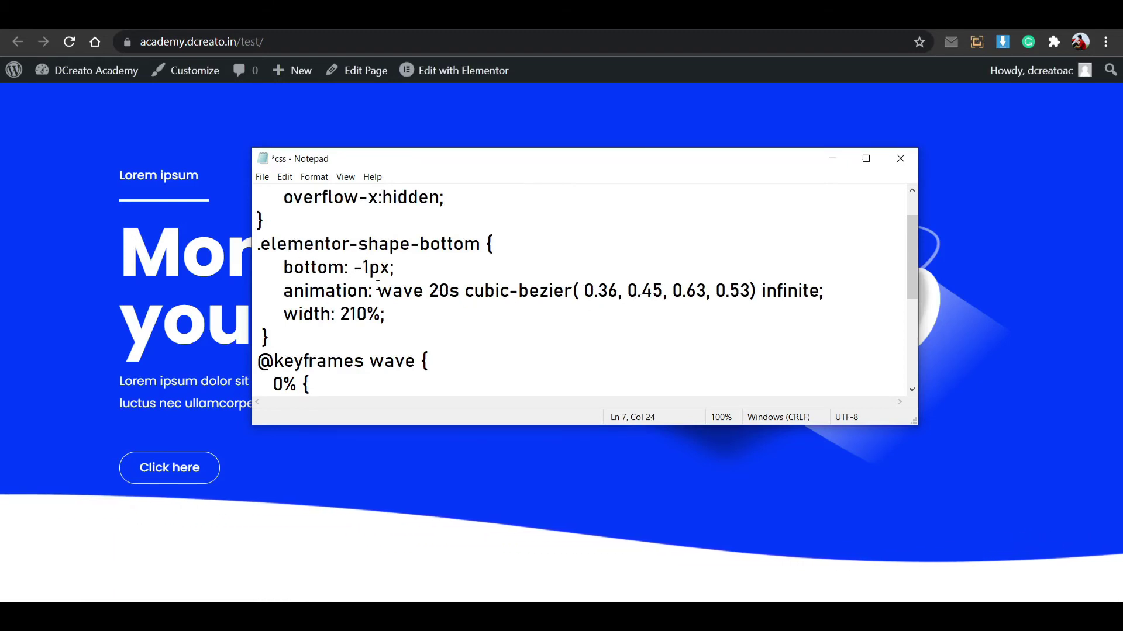
key("ctrl+a")
left_click(453, 275)
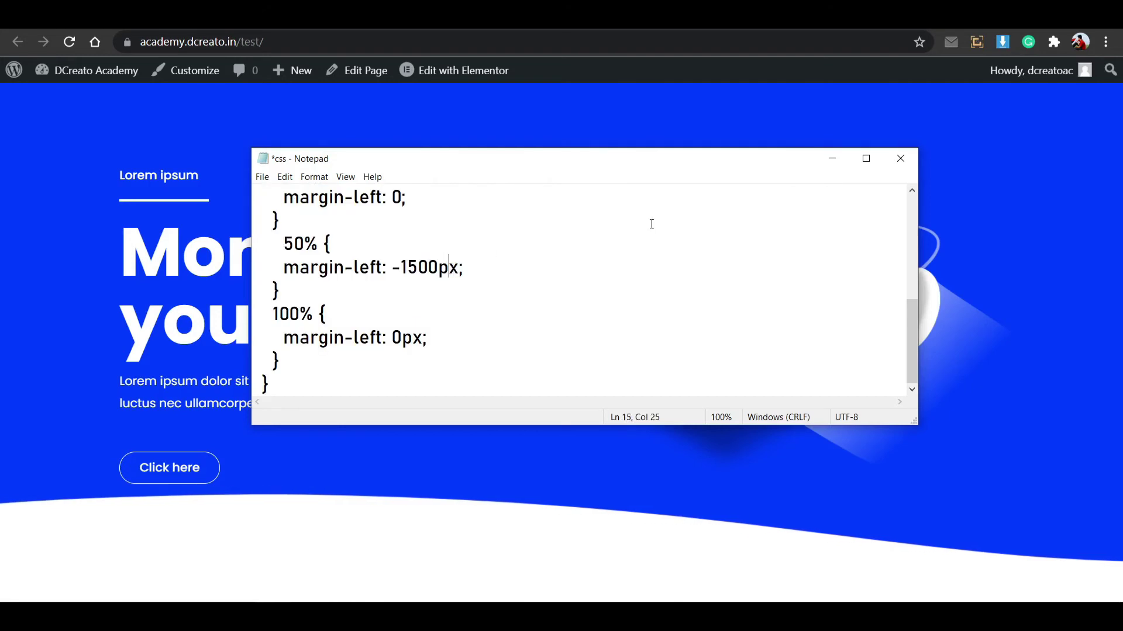
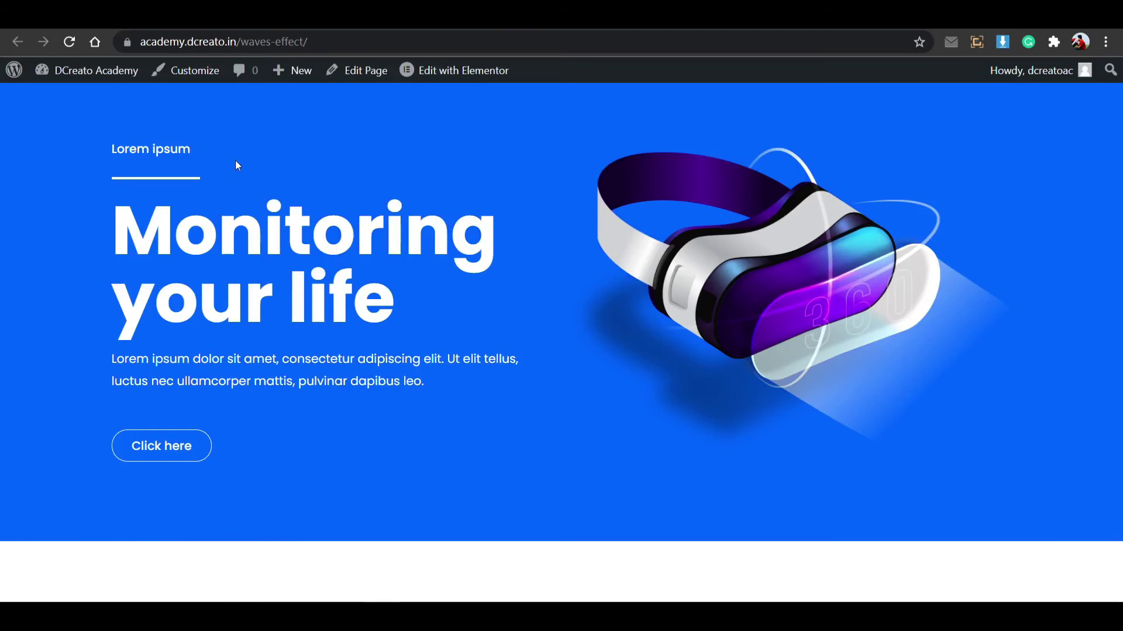
- Open the Additional CSS editor in the Customizer for the waves-effect page
left_click(187, 70)
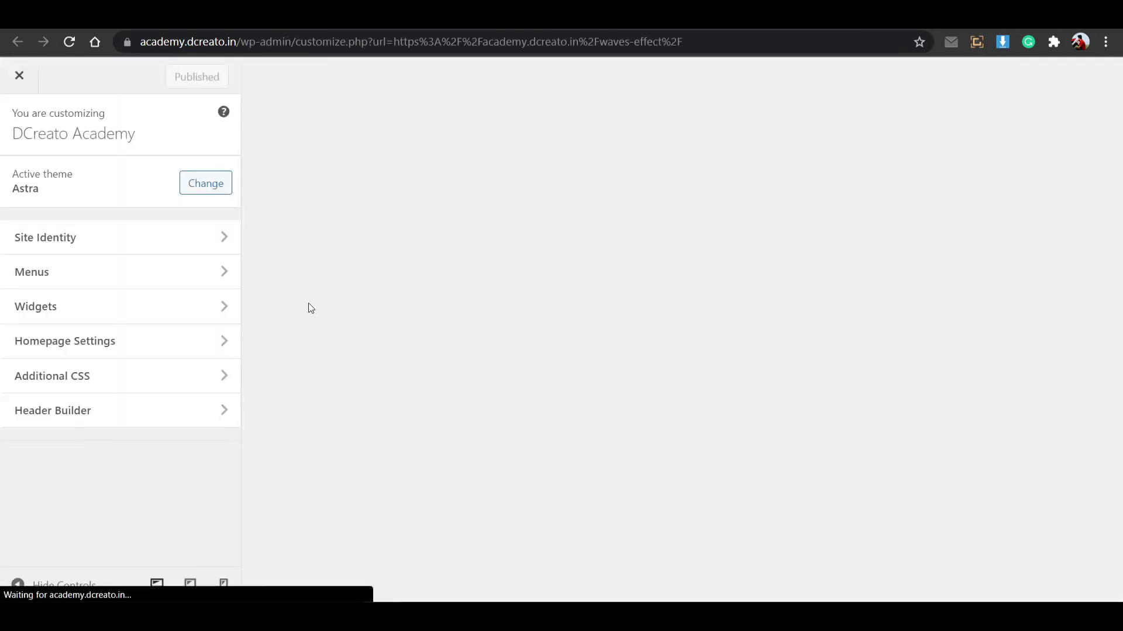
scroll(140, 438, "down", 2)
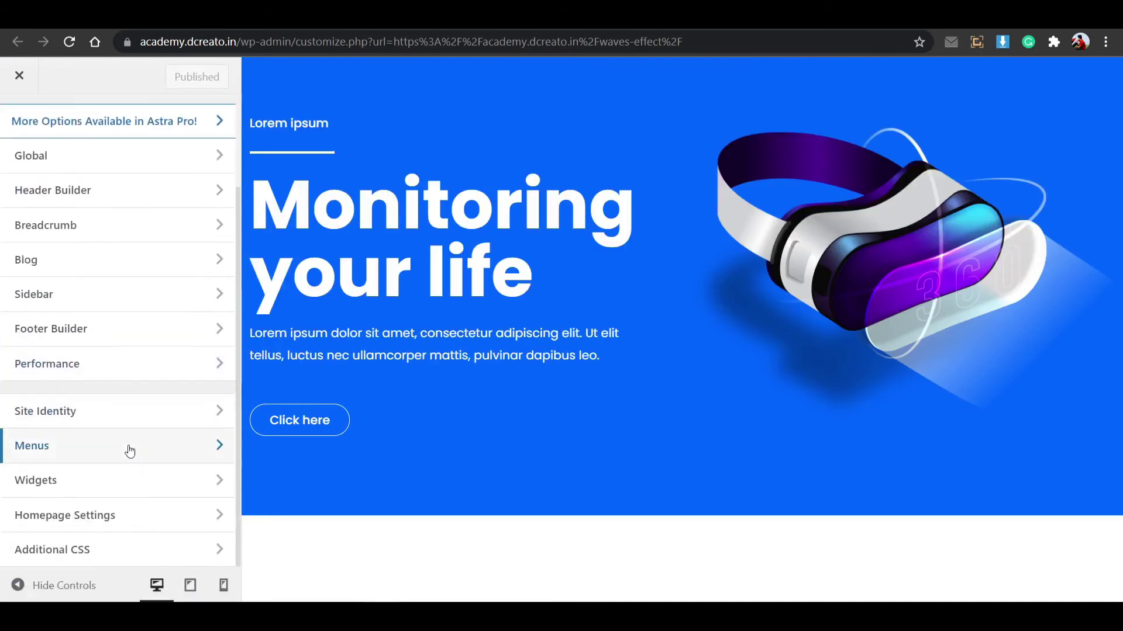
left_click(104, 555)
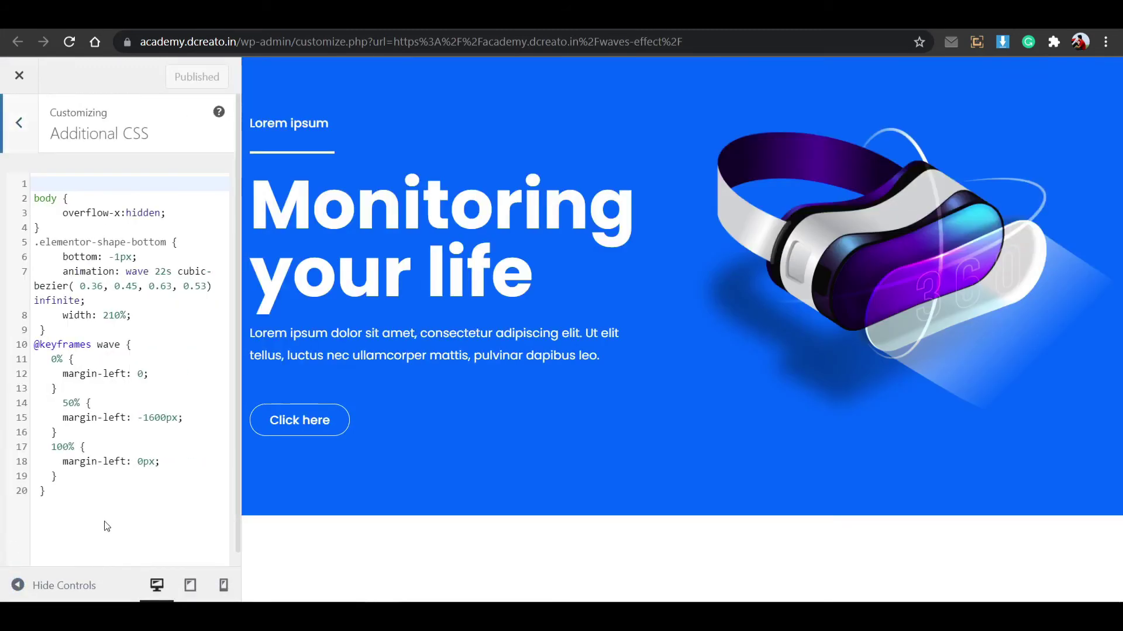
- Replace all of the additional CSS with the copied wave code using the 20s animation and -1500px margin
left_click_drag(64, 492, 36, 231)
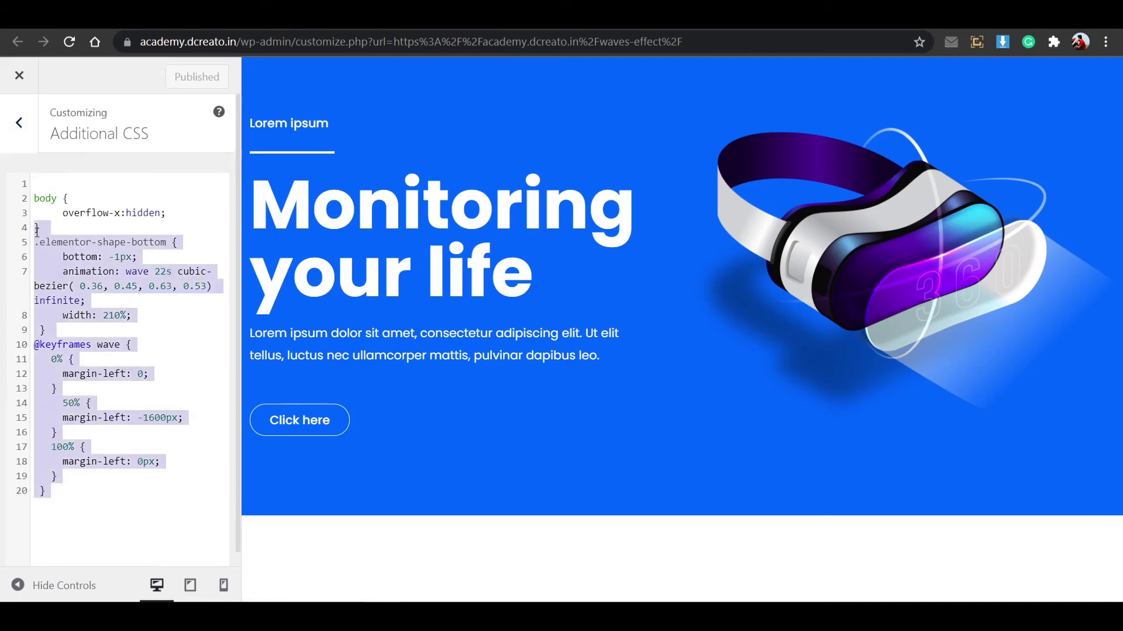
left_click_drag(67, 494, 1, 164)
key("BackSpace")
type("body {      overflow-x:hidden; } .elementor-shape-bottom {      bottom: -1px;      animation: wave 20s cubic-bezier( 0.36, 0.45, 0.63, 0.53) infinite;      width: 210%;  } @keyframes wave {    0% {      margin-left: 0;    }      50% {      margin-left: -1500px;    }    100% {      margin-left: 0px;    }  }")
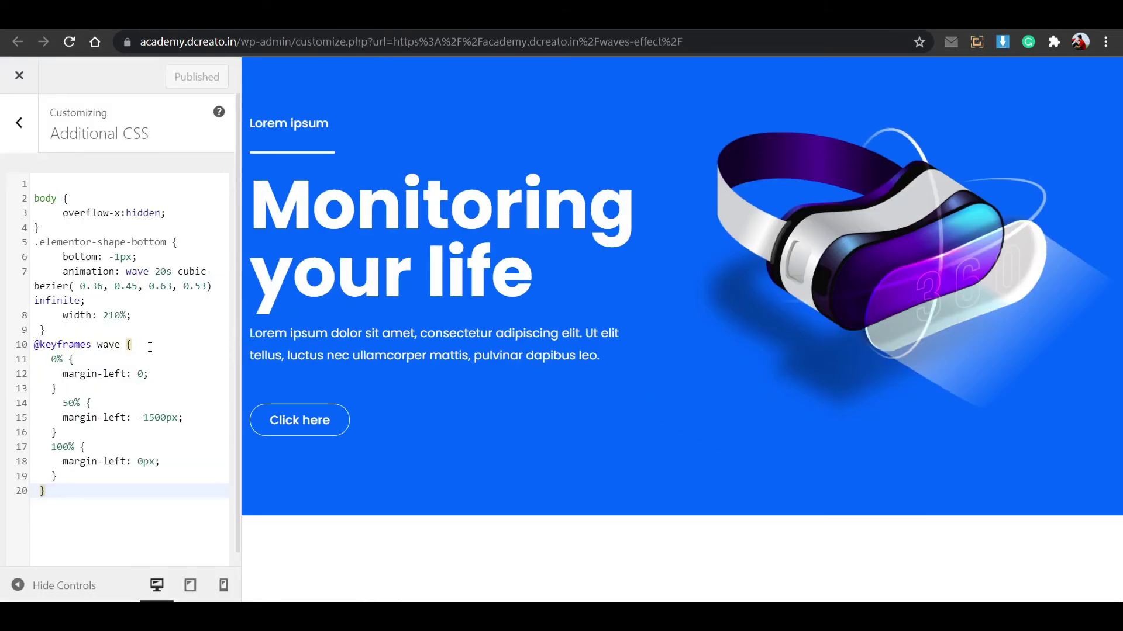
left_click(150, 347)
left_click(78, 482)
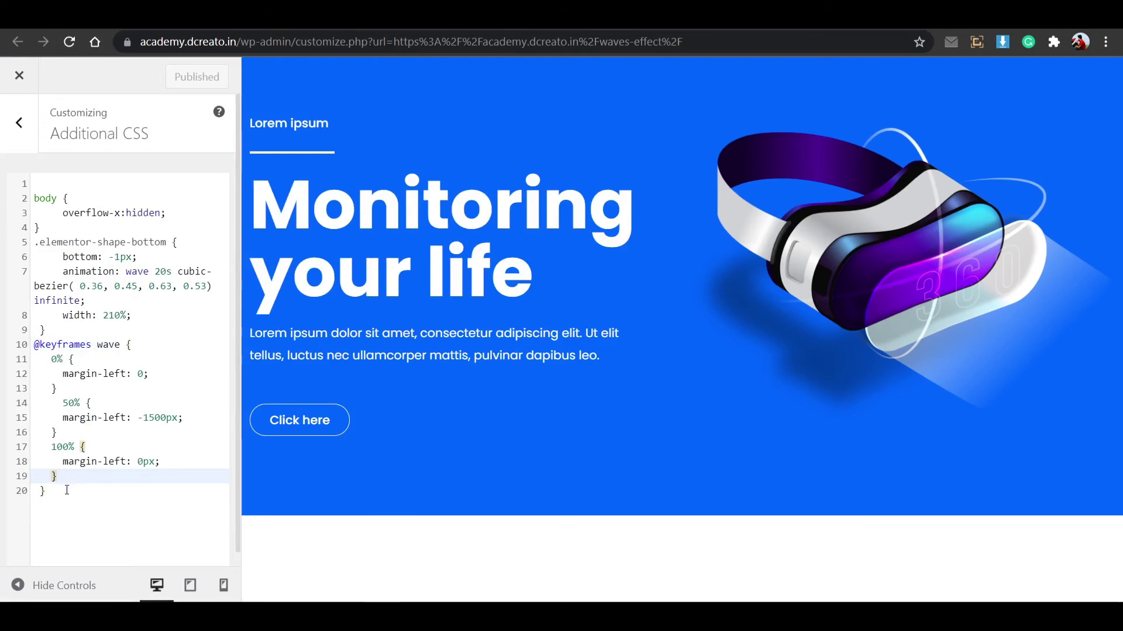
left_click(70, 490)
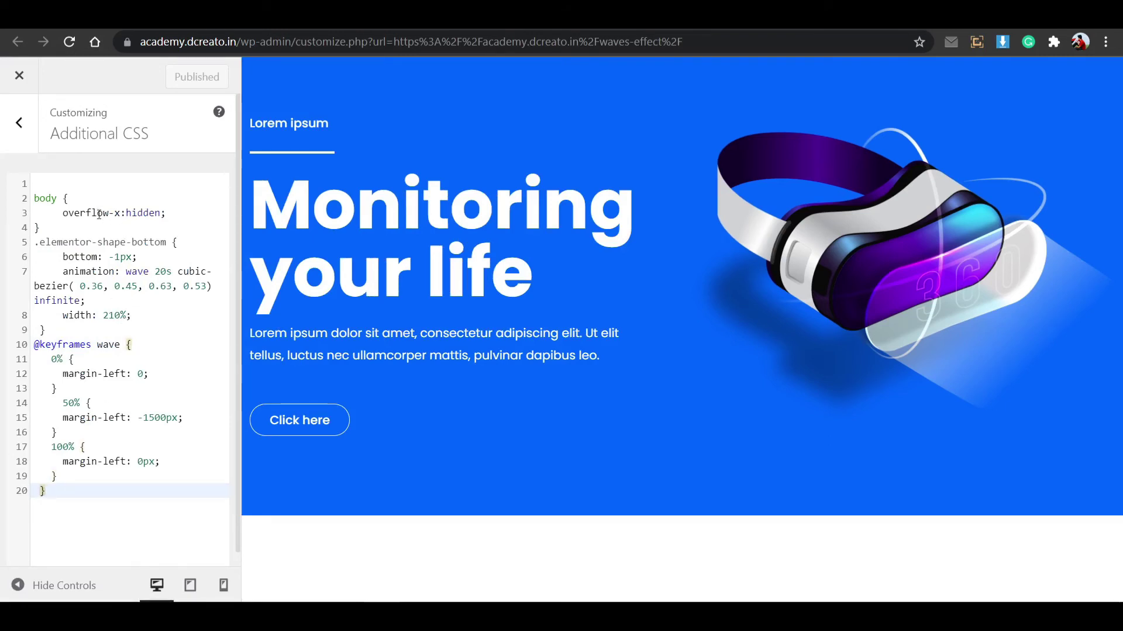
left_click(65, 198)
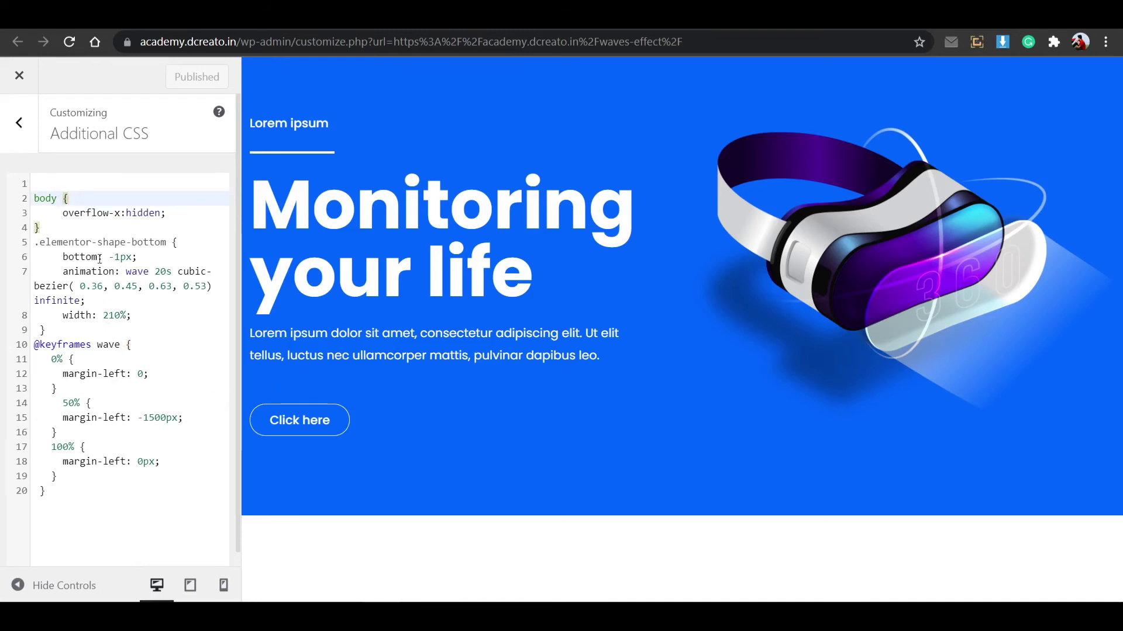
left_click(77, 487)
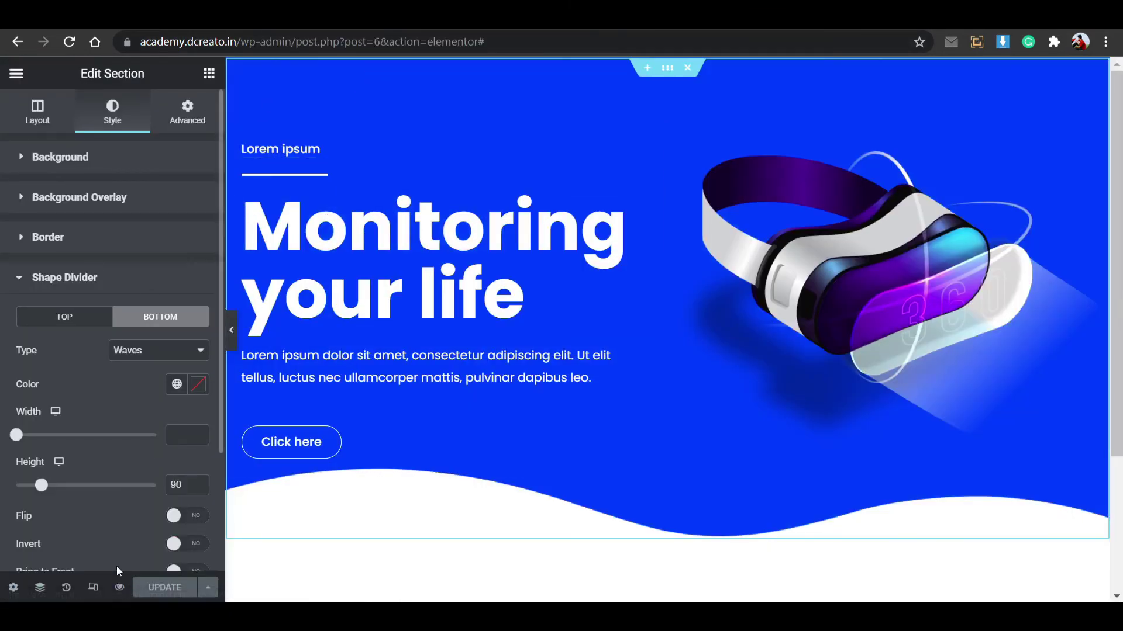
- Preview the test page from its Elementor editor and open the Additional CSS editor in the Customizer for it
left_click(120, 587)
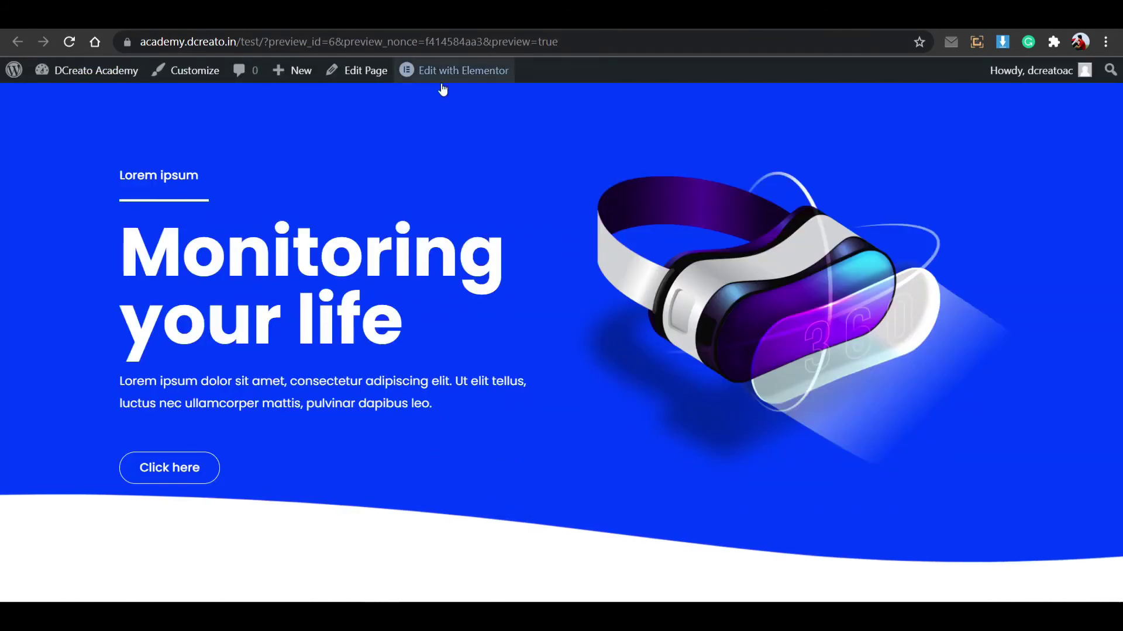
left_click(187, 71)
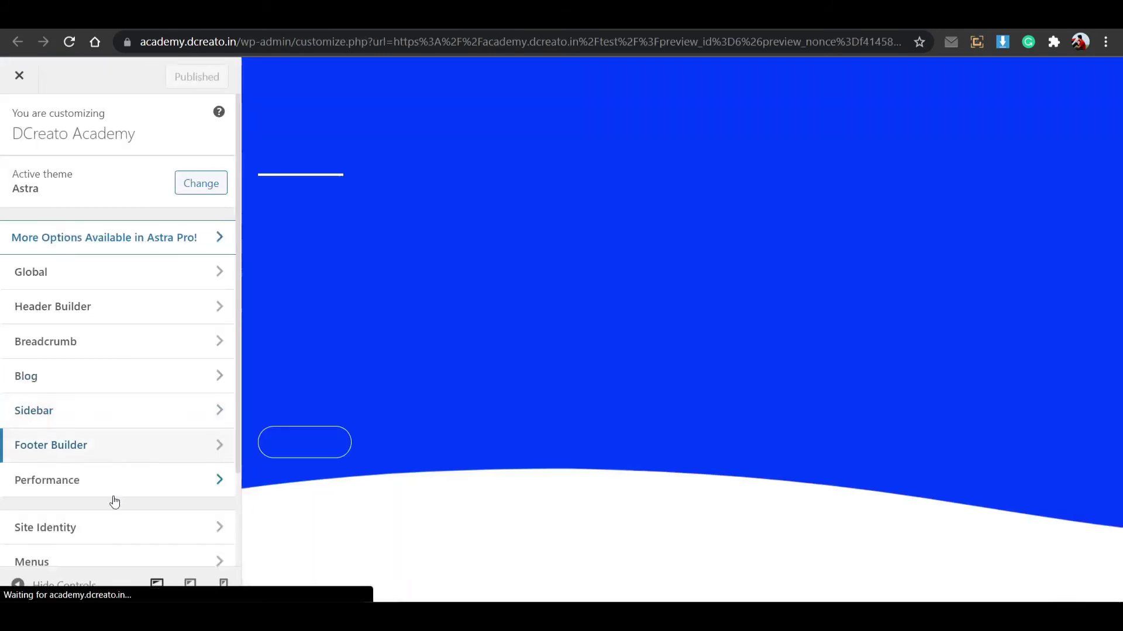
scroll(113, 501, "down", 2)
left_click(104, 538)
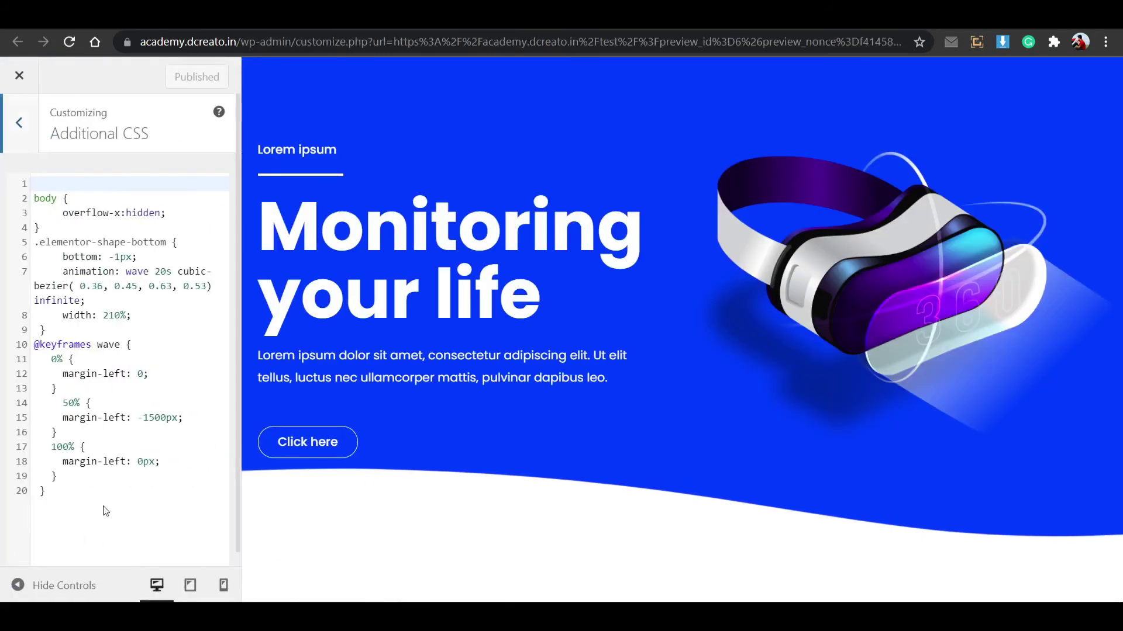
- Copy the test page's CSS code from the body rule through the end of the wave keyframes
left_click_drag(106, 511, 21, 388)
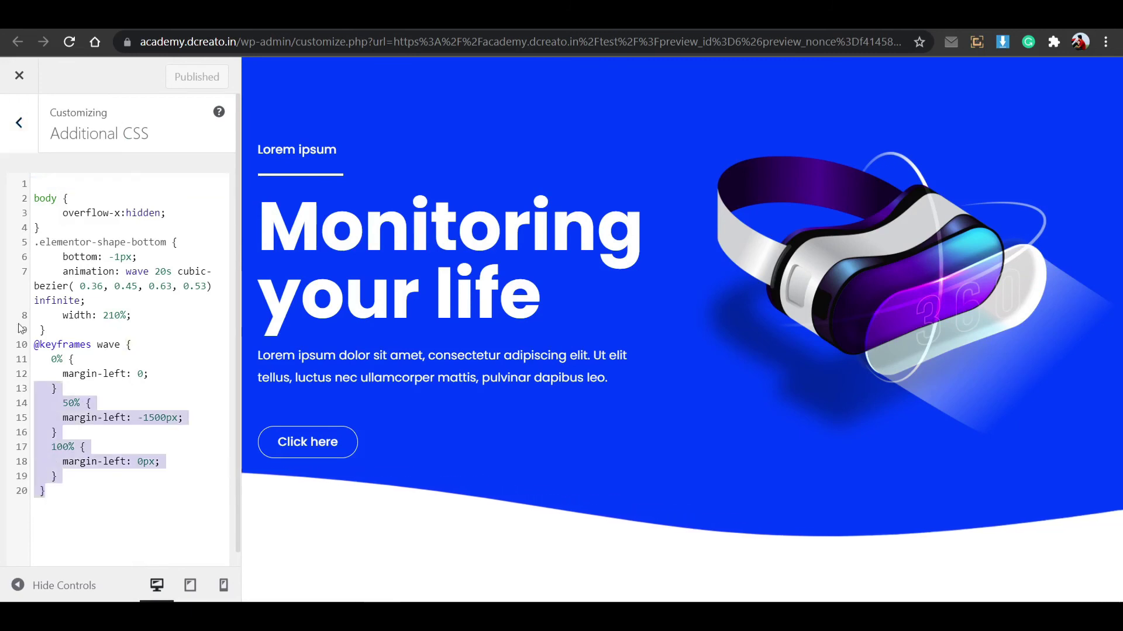
left_click_drag(21, 328, 34, 196)
key("ctrl+c")
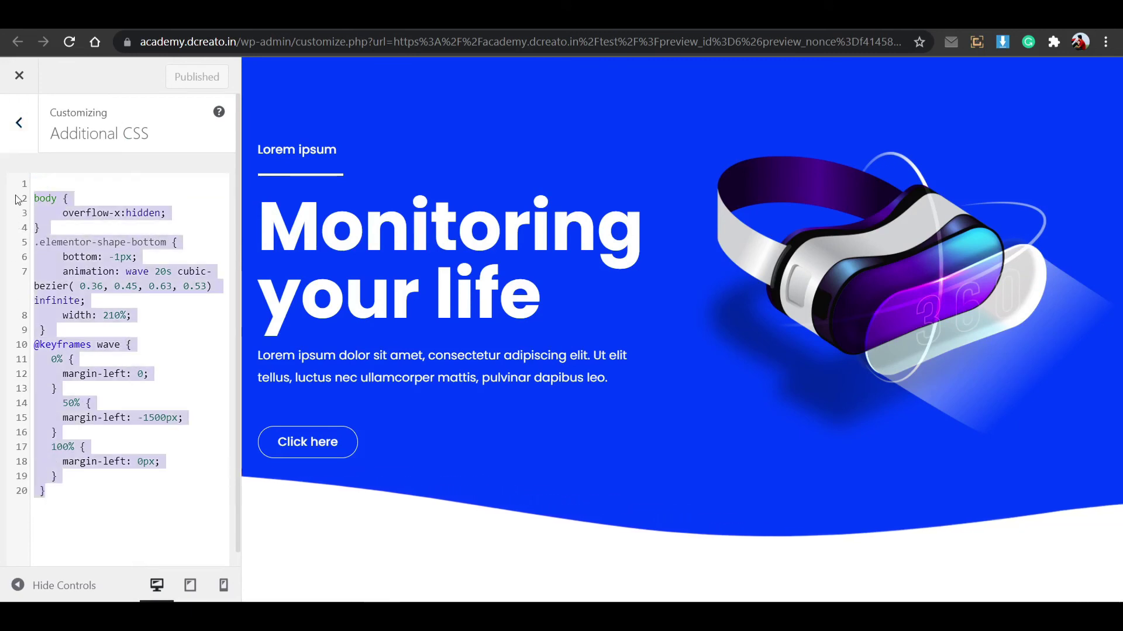
left_click(63, 258)
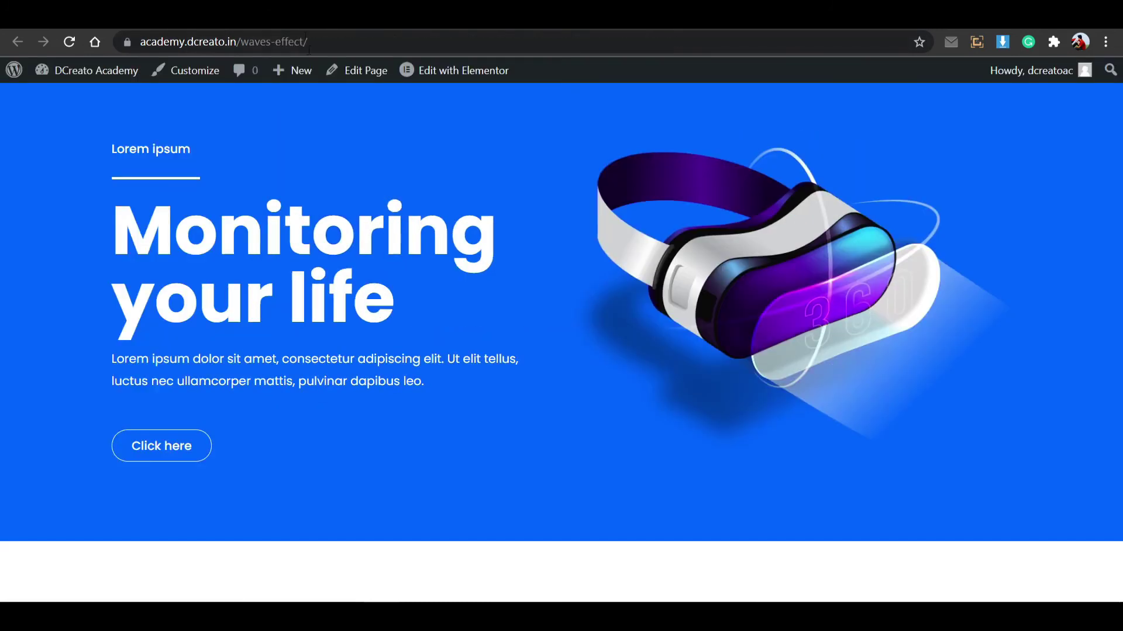
- In the waves-effect page's Customizer, replace all of the additional CSS with the copied code and publish it
left_click(195, 71)
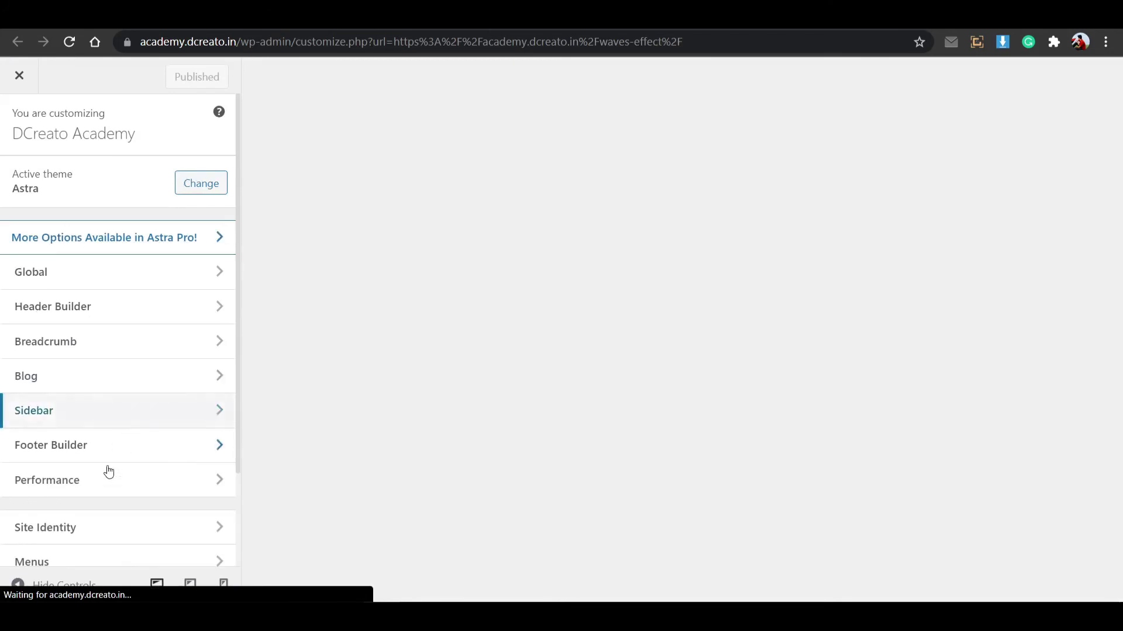
scroll(109, 471, "down", 2)
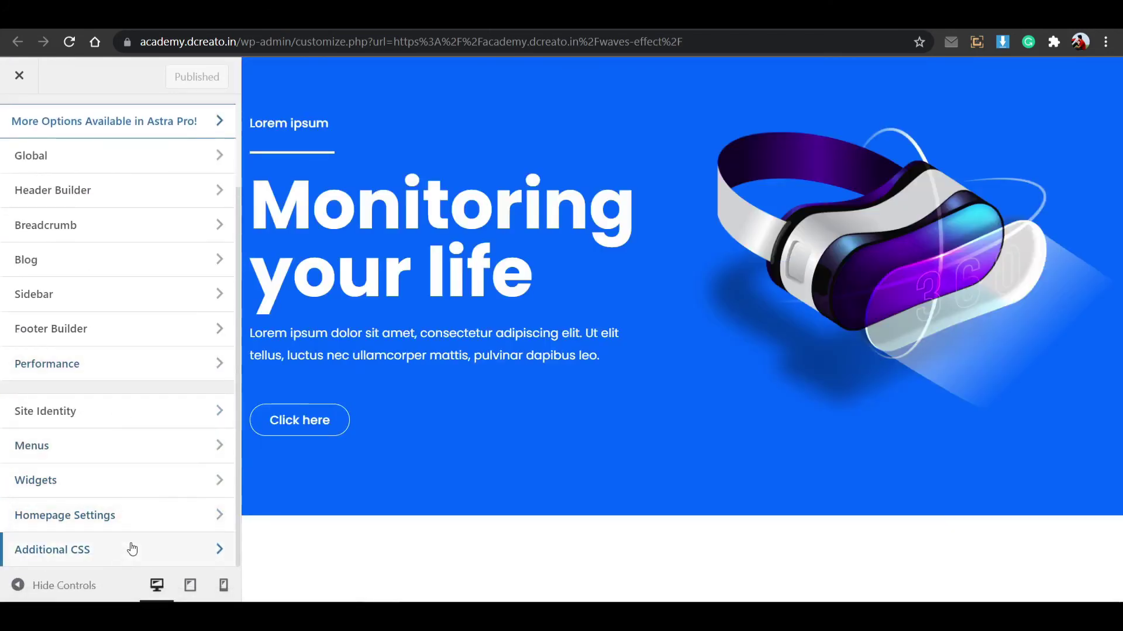
left_click(132, 549)
left_click_drag(90, 512, 38, 194)
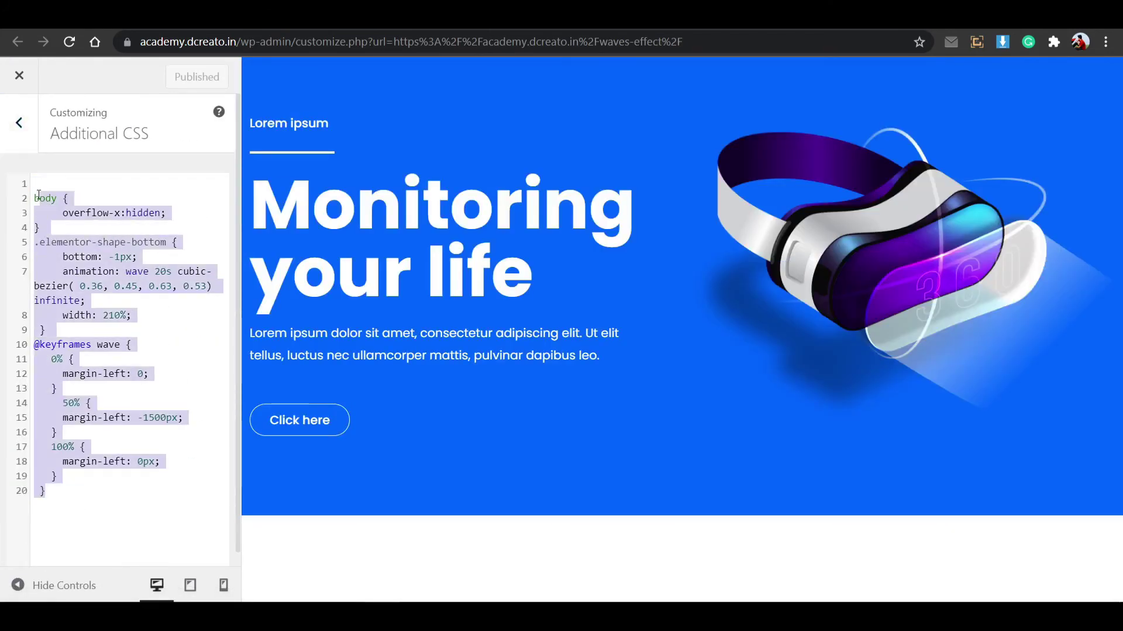
key("ctrl+v")
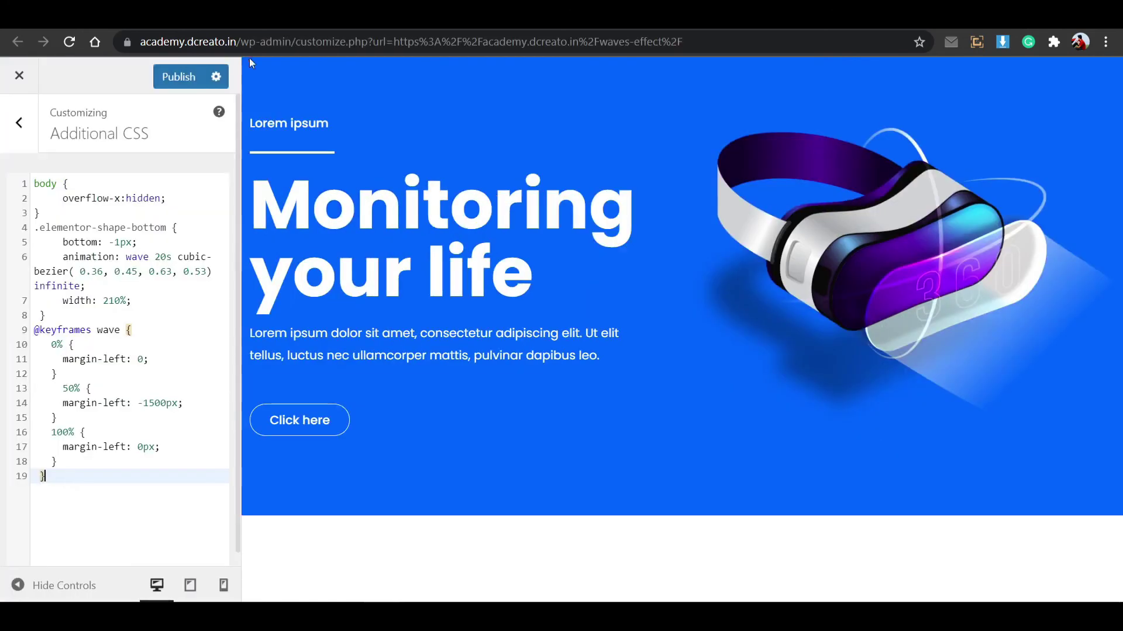
left_click(178, 77)
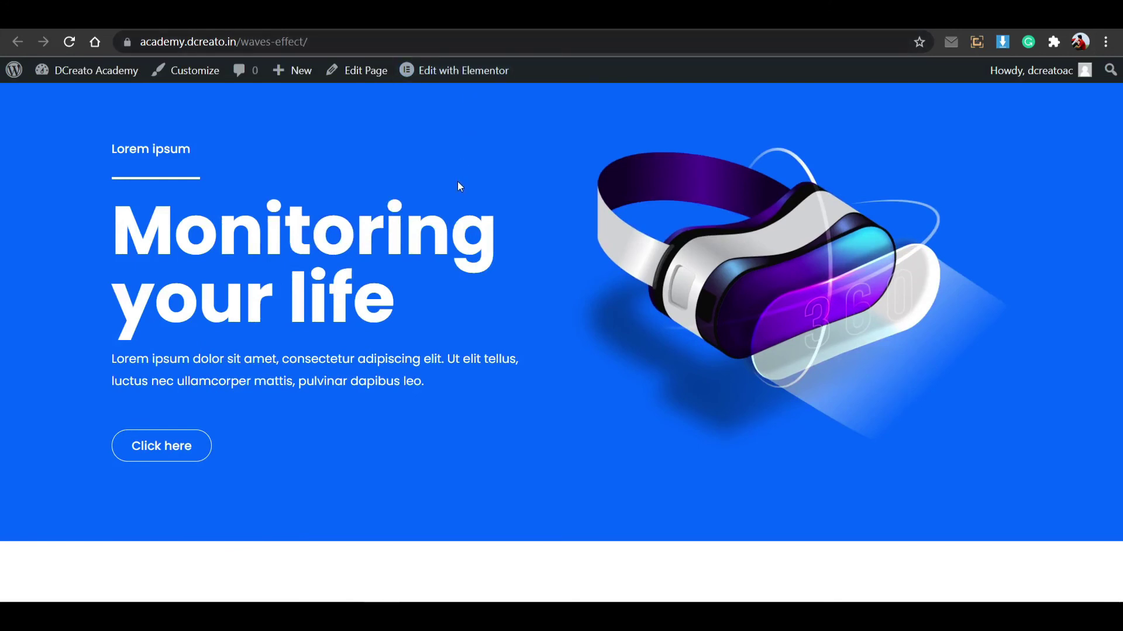
- Open the waves-effect page in Elementor and set the blue section's bottom shape divider type to Waves
left_click(457, 71)
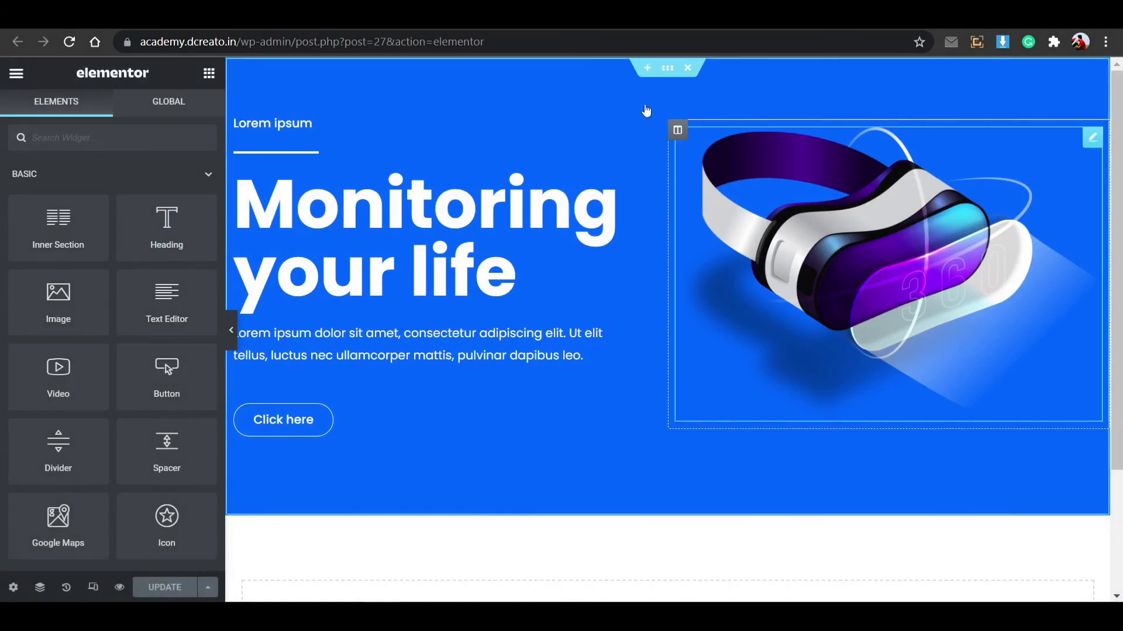
left_click(667, 69)
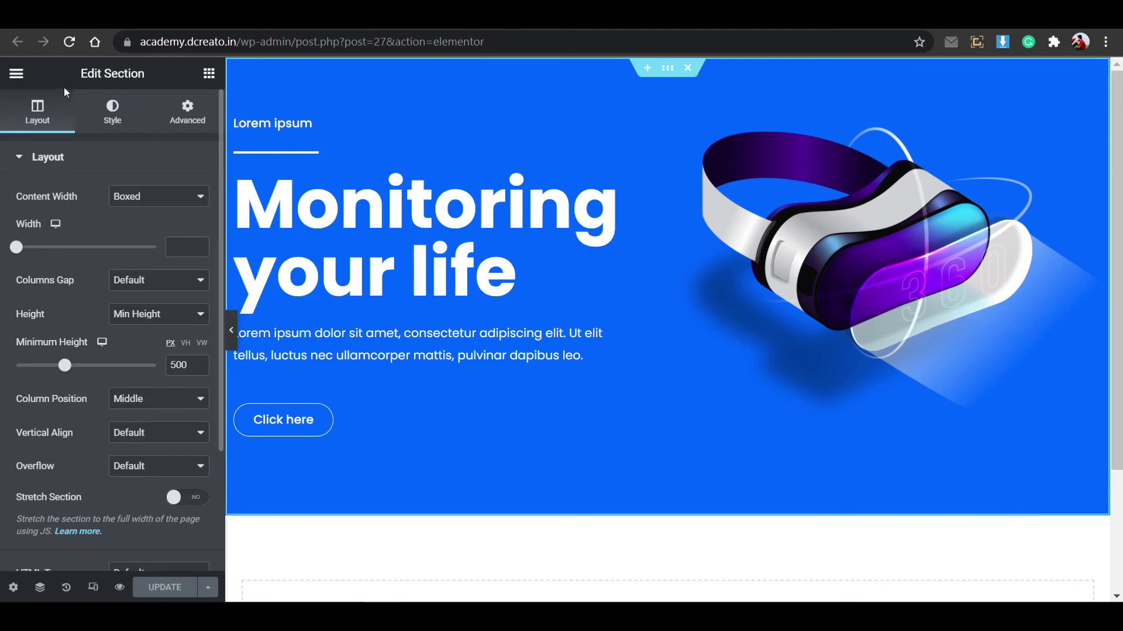
left_click(114, 123)
left_click(96, 155)
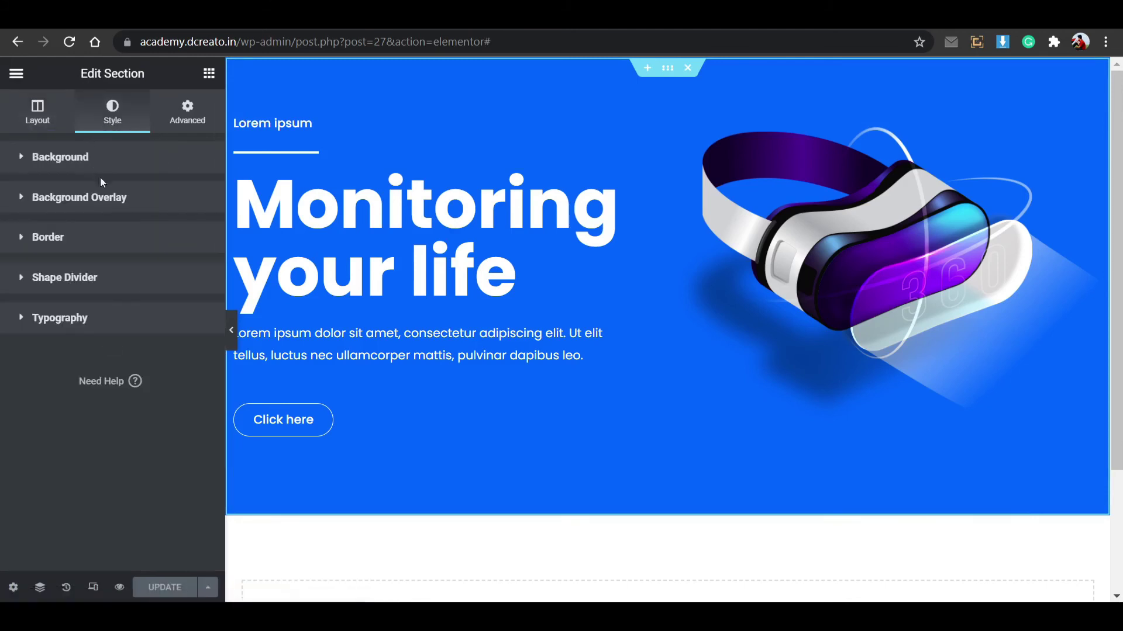
left_click(106, 277)
left_click(150, 323)
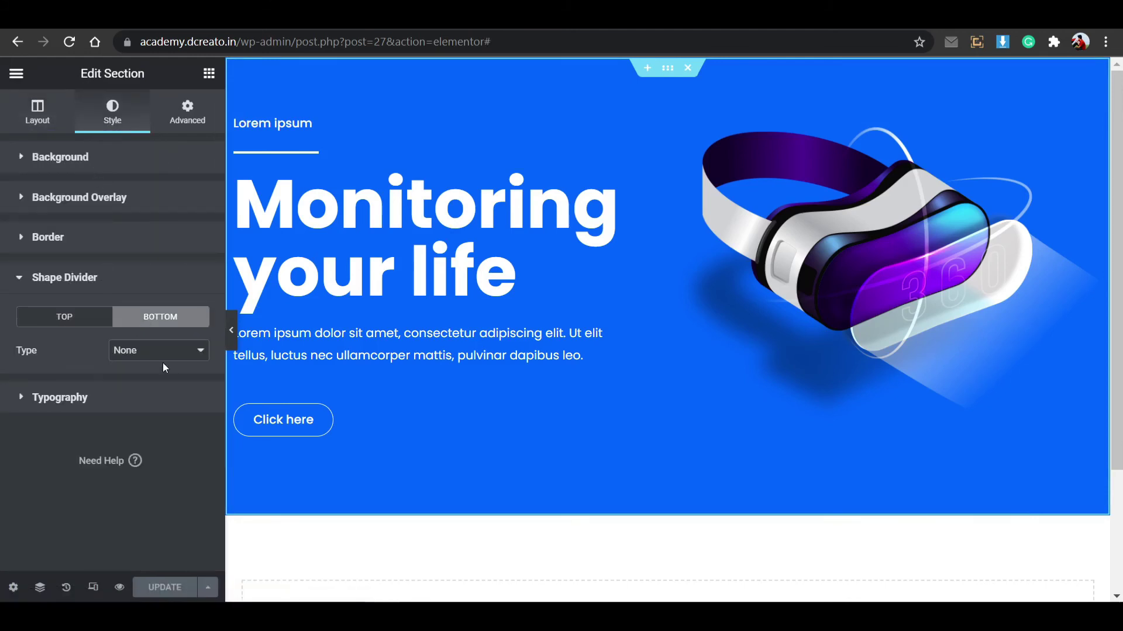
left_click(162, 351)
left_click(136, 530)
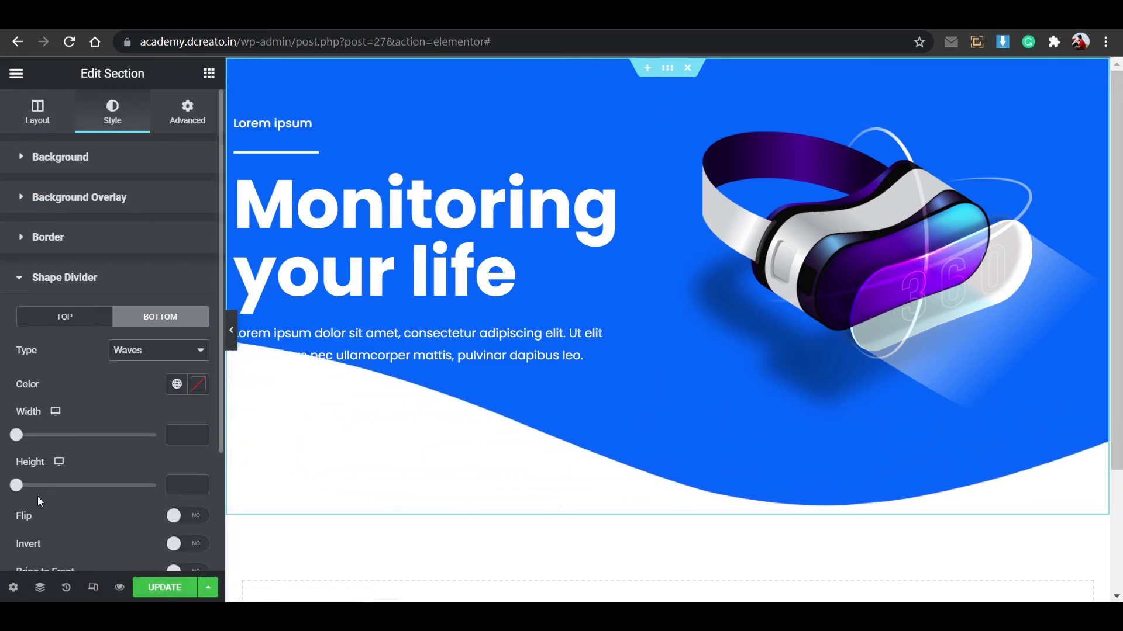
- Set the bottom wave divider's height to 75 and update the page
left_click_drag(17, 486, 37, 493)
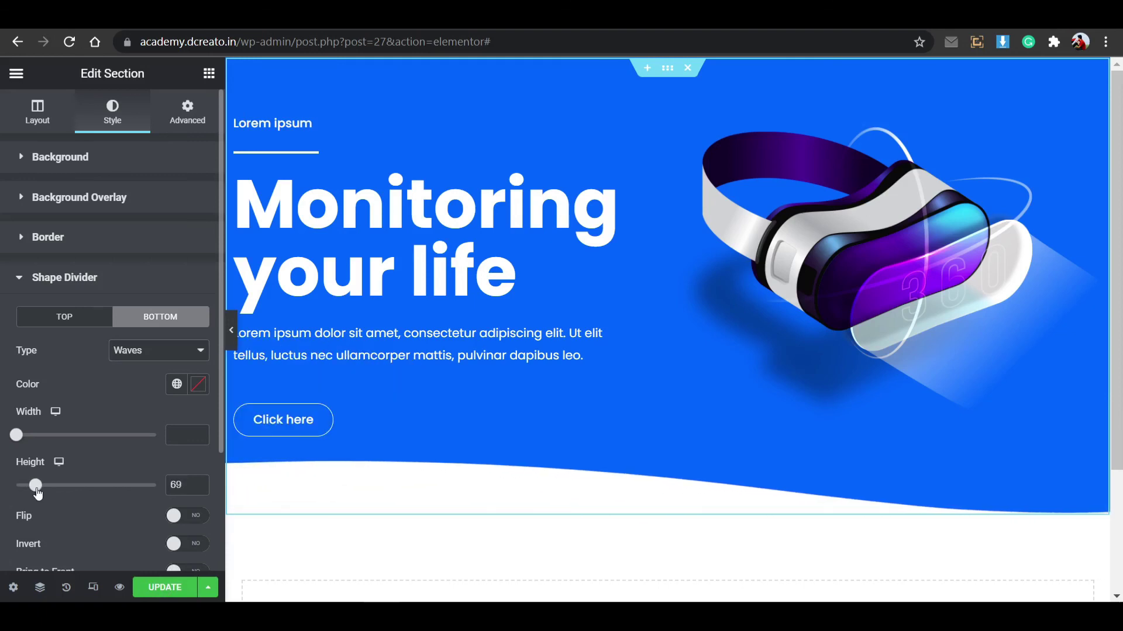
left_click(197, 482)
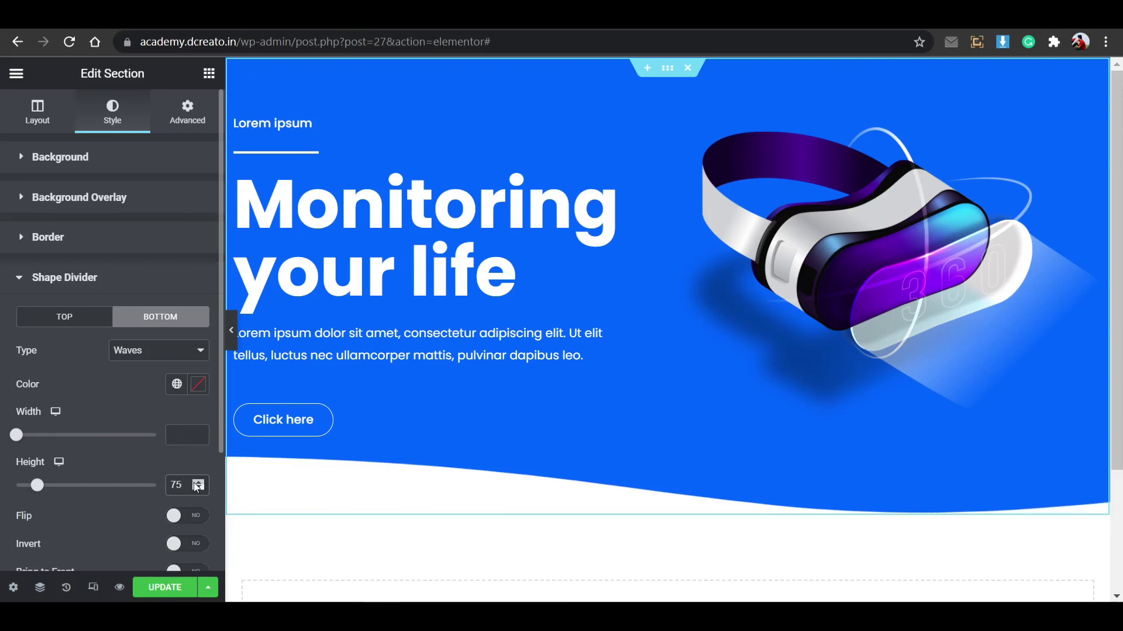
left_click(166, 589)
- Switch to the live waves-effect page and reload it to check the bottom wave
key("ctrl+Tab")
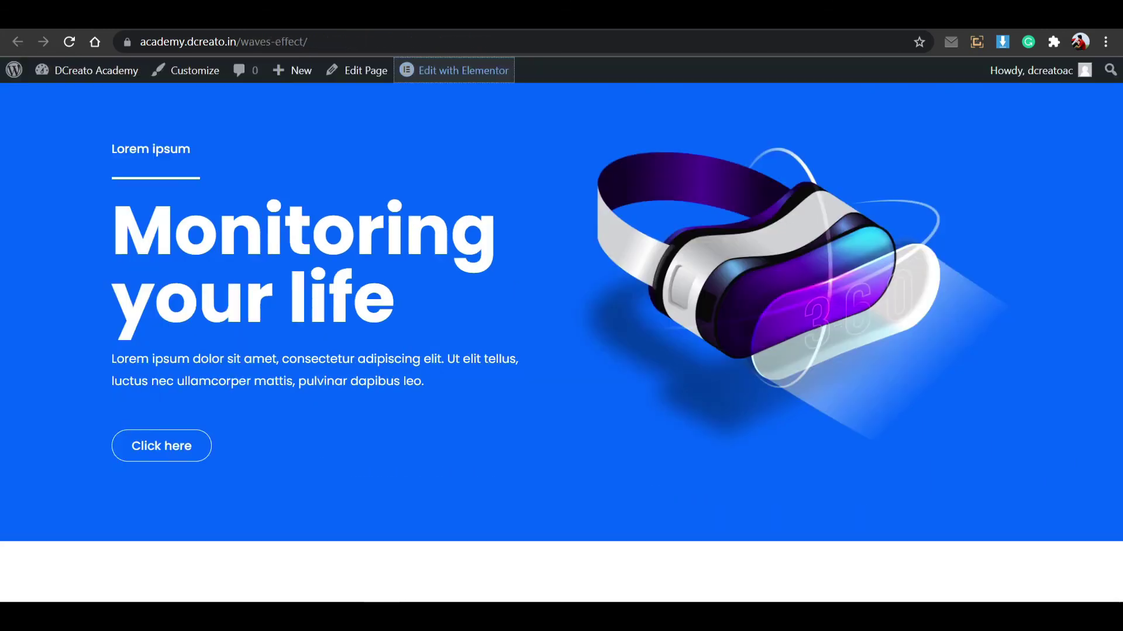
left_click(68, 42)
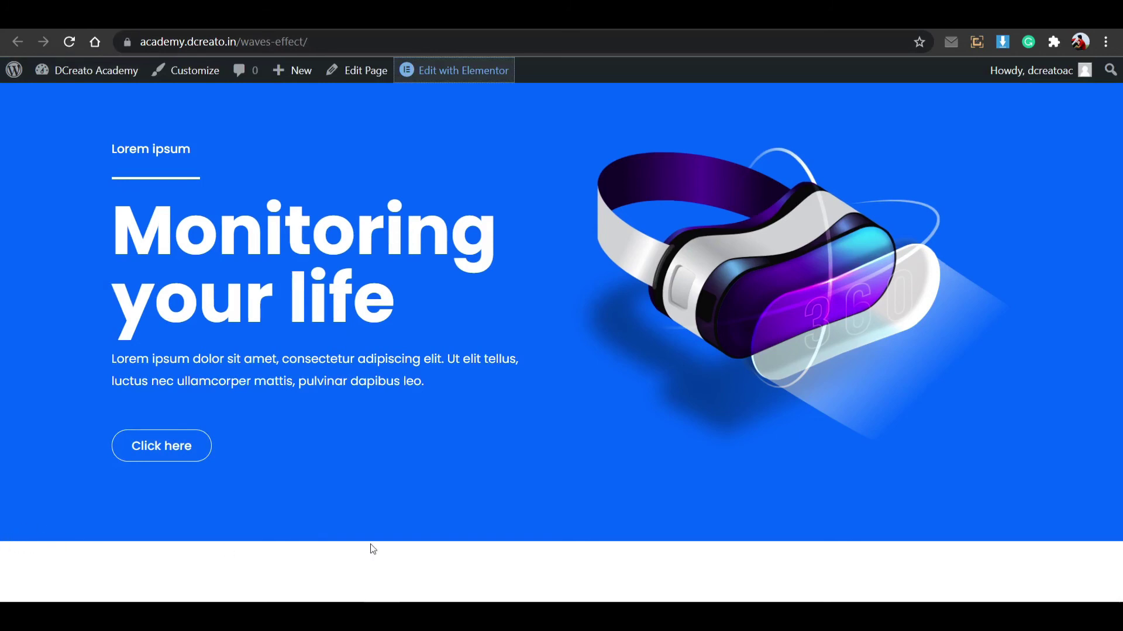
left_click(73, 48)
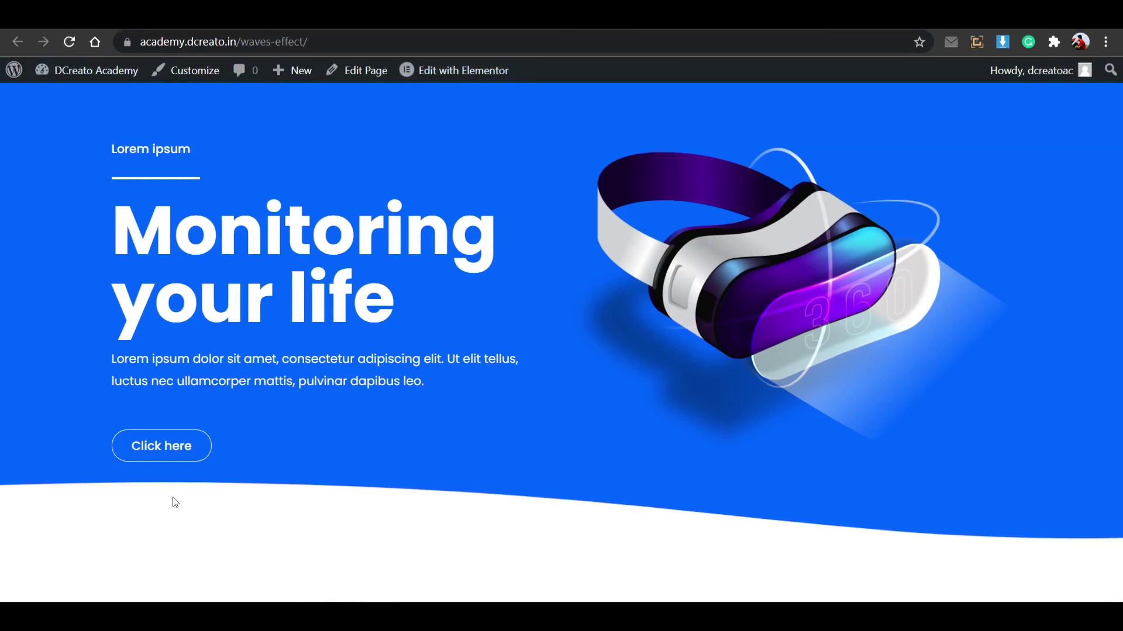